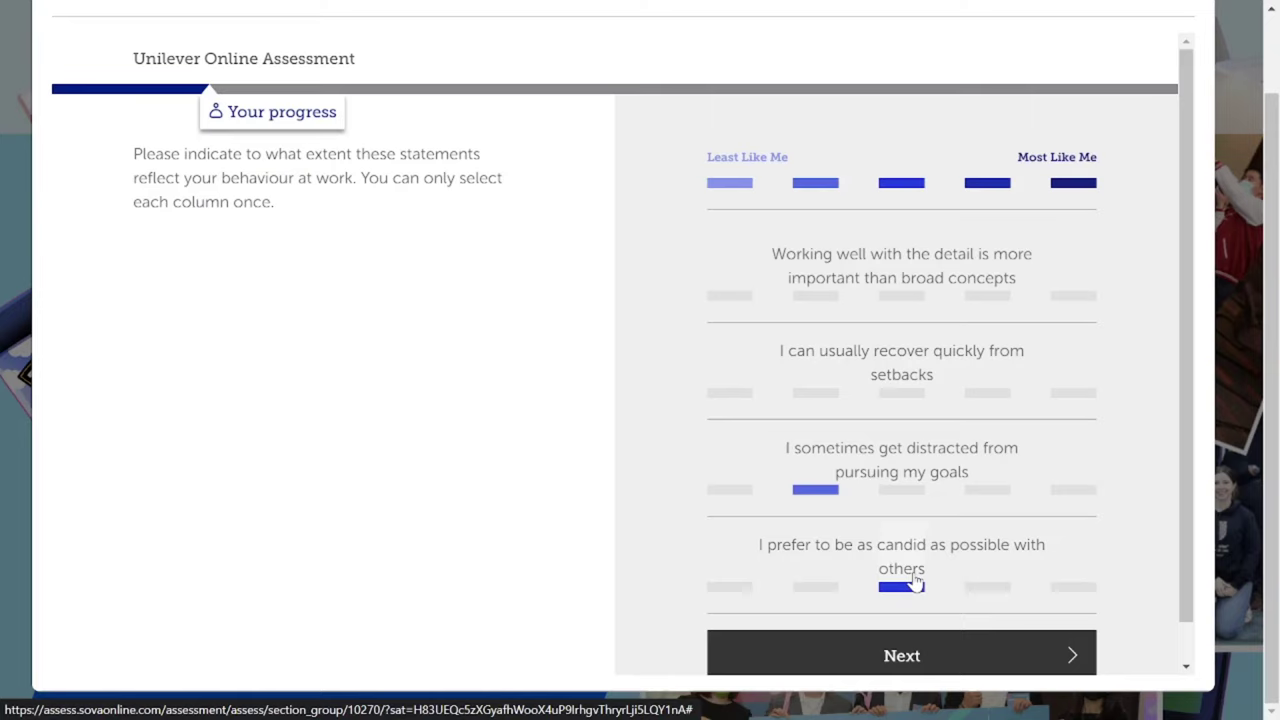
Rate being candid with others 5, recovering quickly from setbacks 4 and preferring detail over broad concepts 3 of 5, and submit the page
{"action": "left_click", "coordinate": [1052, 590]}
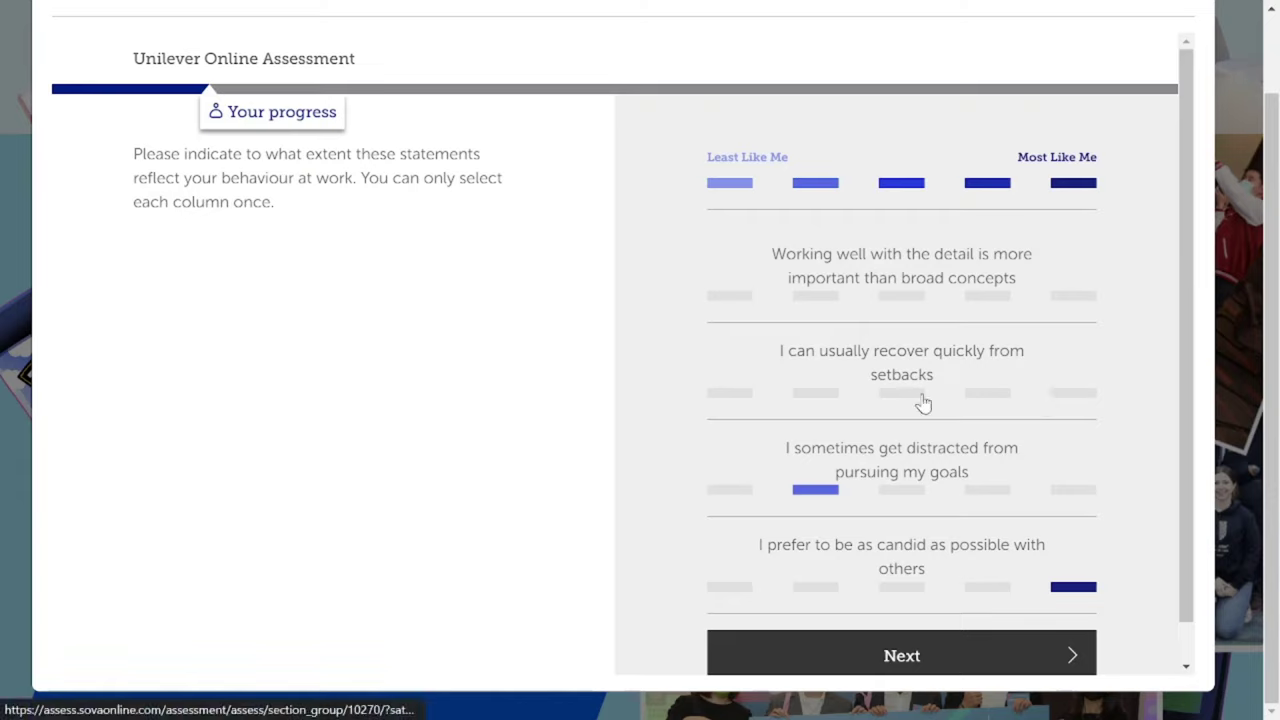
{"action": "left_click", "coordinate": [987, 393]}
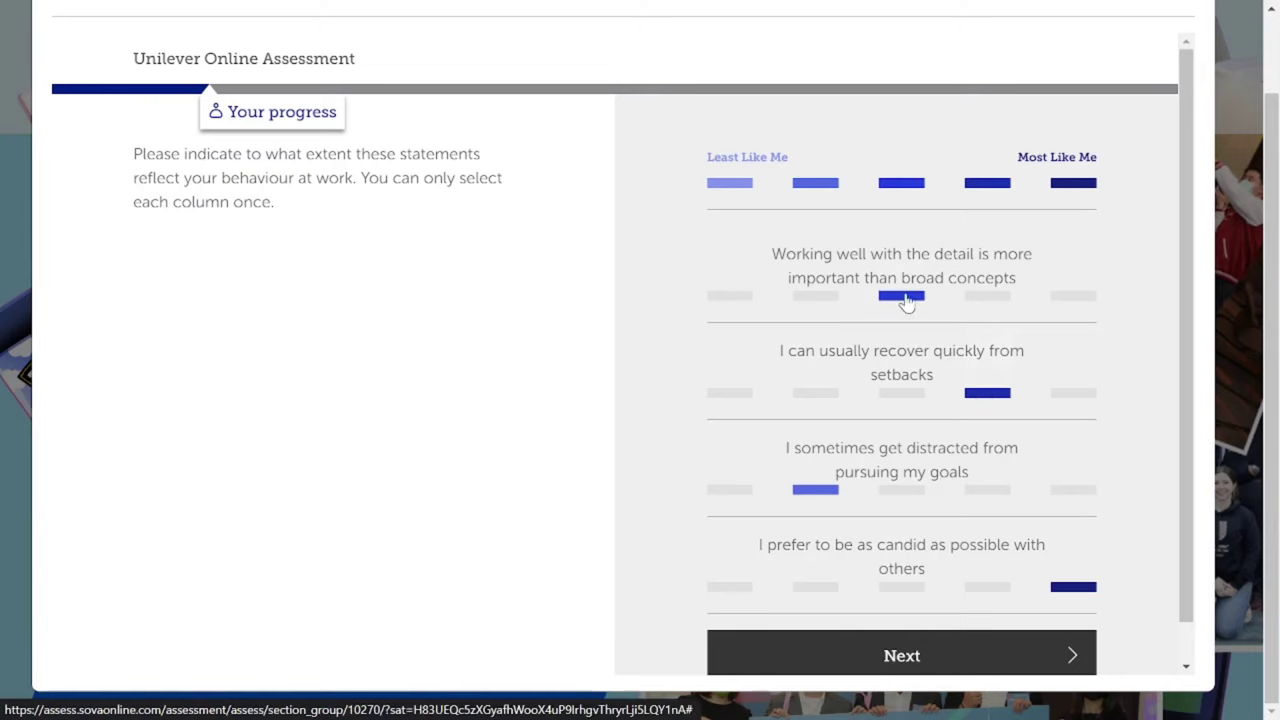
{"action": "left_click", "coordinate": [900, 295]}
{"action": "left_click", "coordinate": [966, 655]}
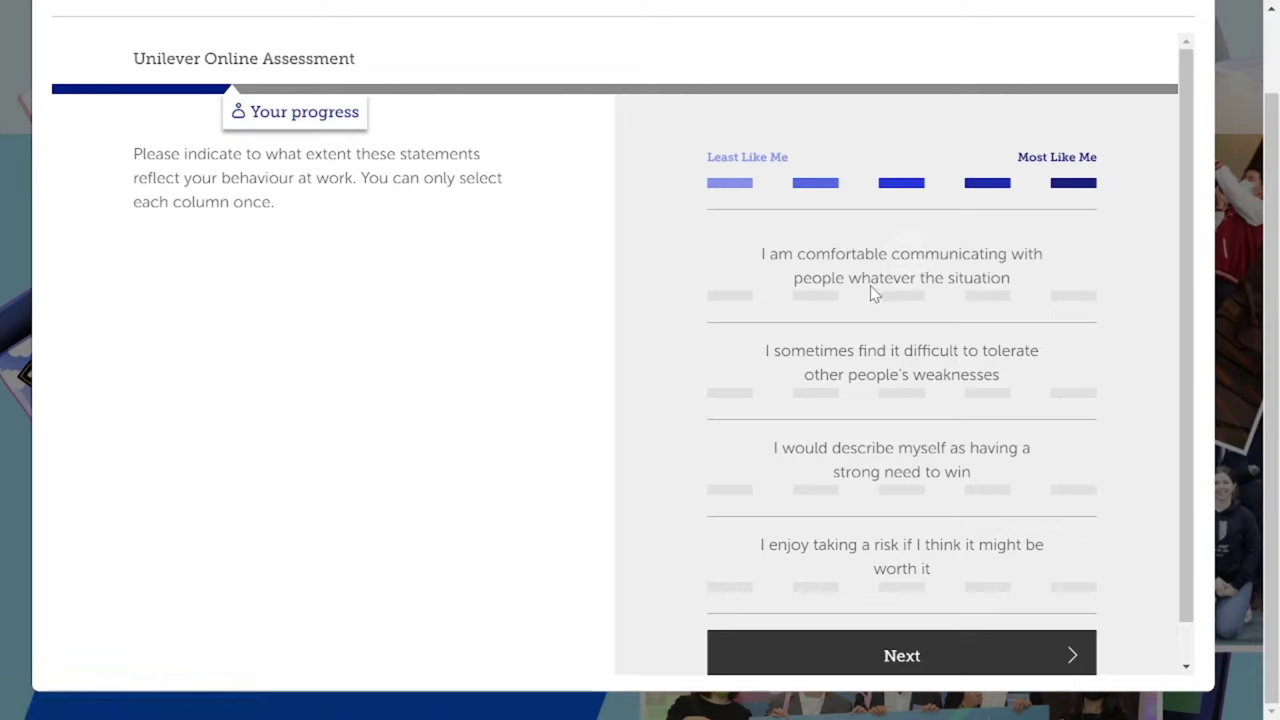
Rate comfortable communication 5, difficulty tolerating others' weaknesses 2, strong need to win 3 and enjoying risks 4 of 5, and submit the page
{"action": "left_click", "coordinate": [1048, 295]}
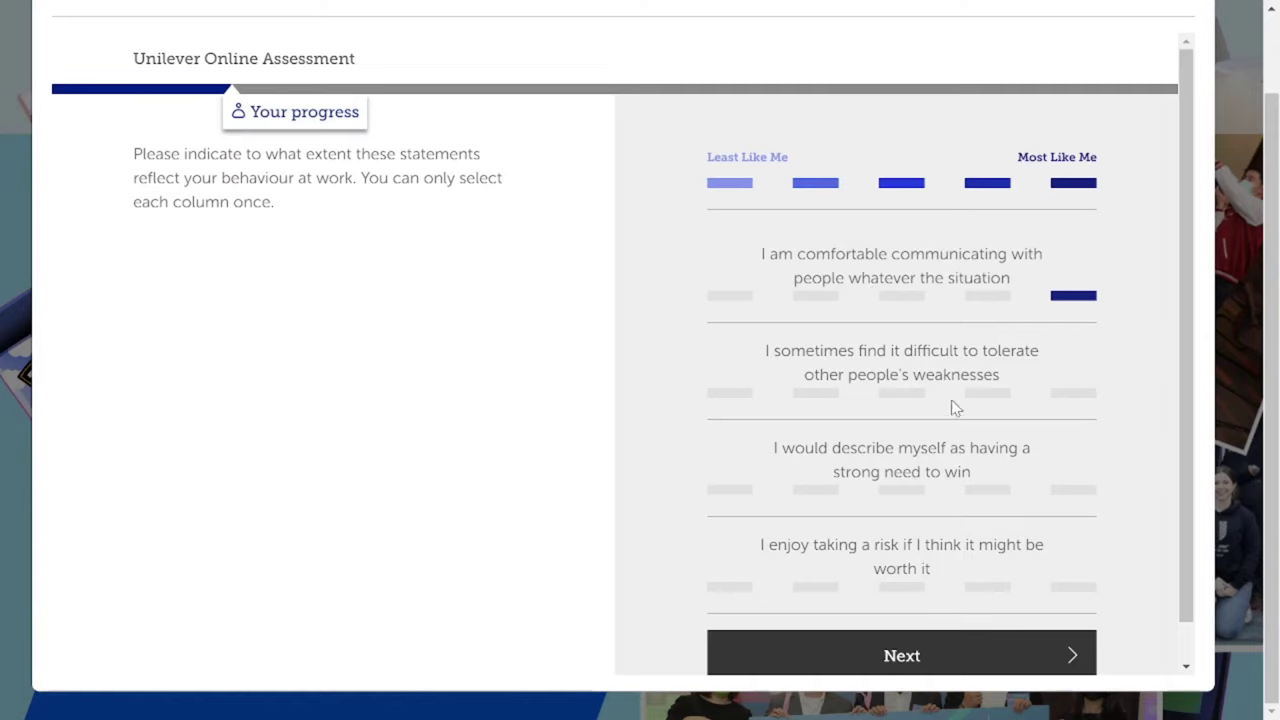
{"action": "left_click", "coordinate": [990, 393]}
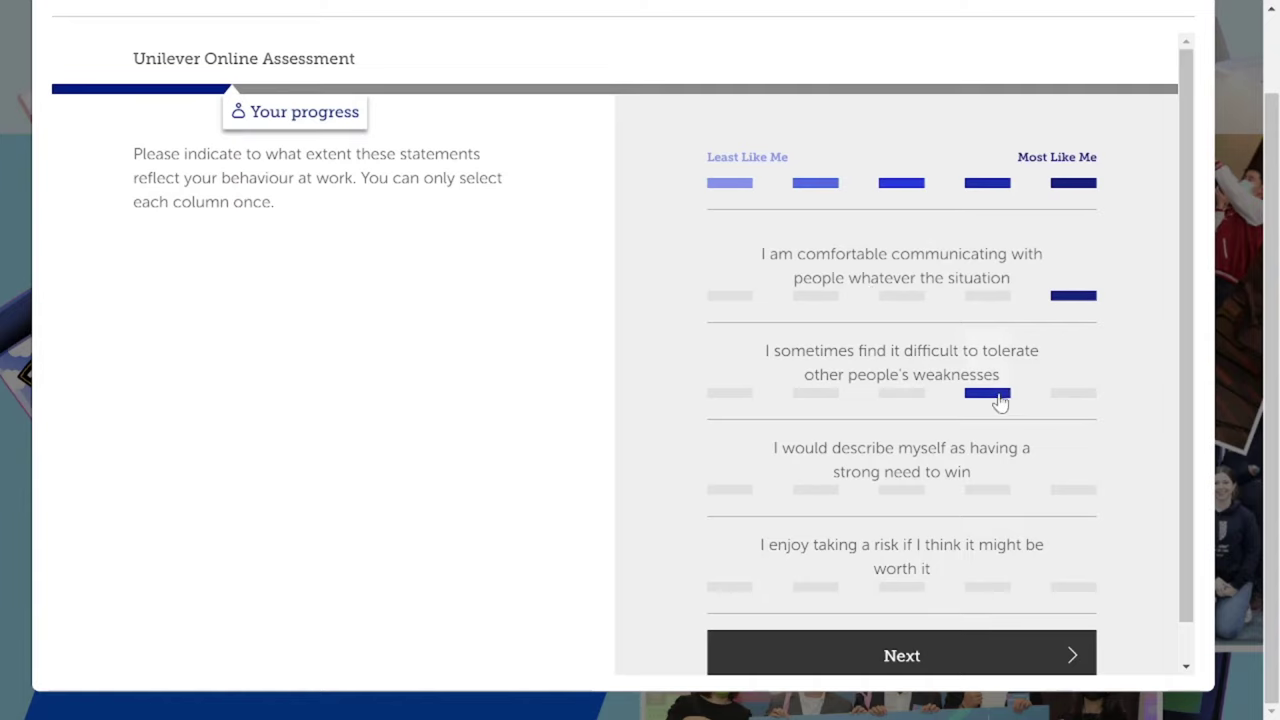
{"action": "left_click", "coordinate": [805, 396]}
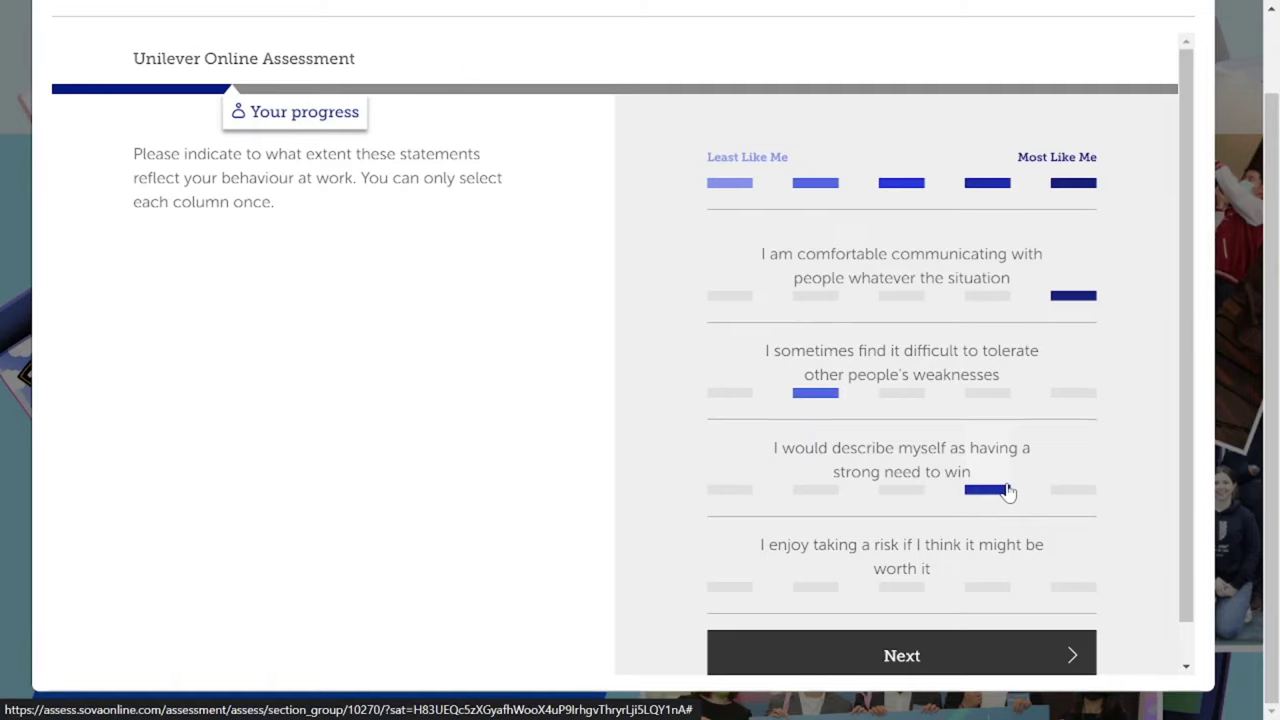
{"action": "left_click", "coordinate": [906, 496]}
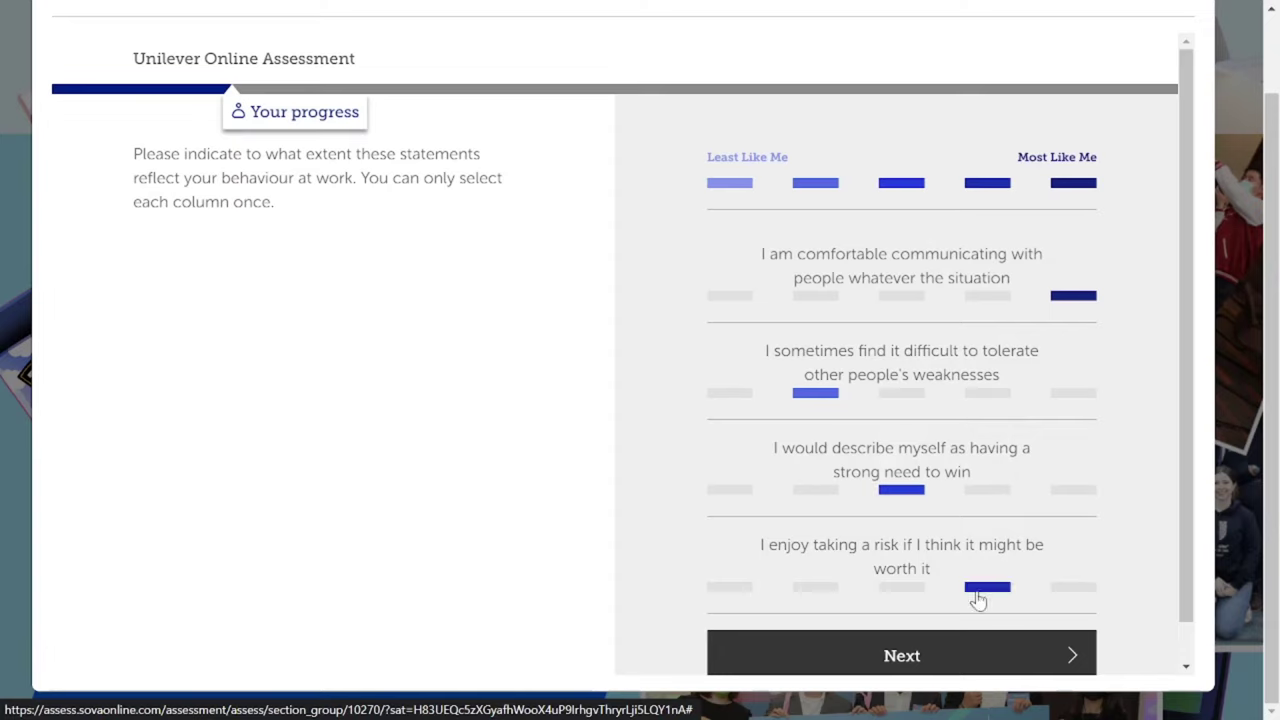
{"action": "left_click", "coordinate": [990, 588]}
{"action": "left_click", "coordinate": [1037, 635]}
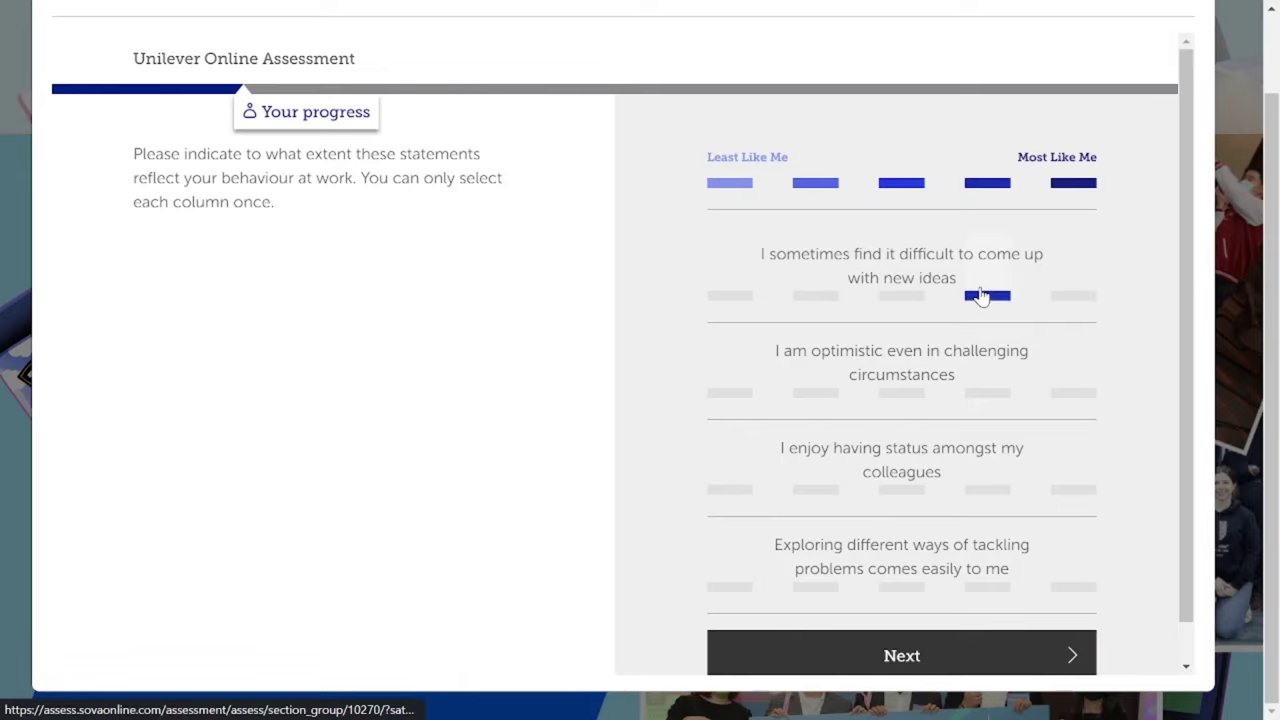
Rate difficulty finding new ideas 3, optimism in challenging circumstances 5, enjoying status 4 and exploring different ways of tackling problems 2, and submit the page
{"action": "left_click", "coordinate": [897, 303]}
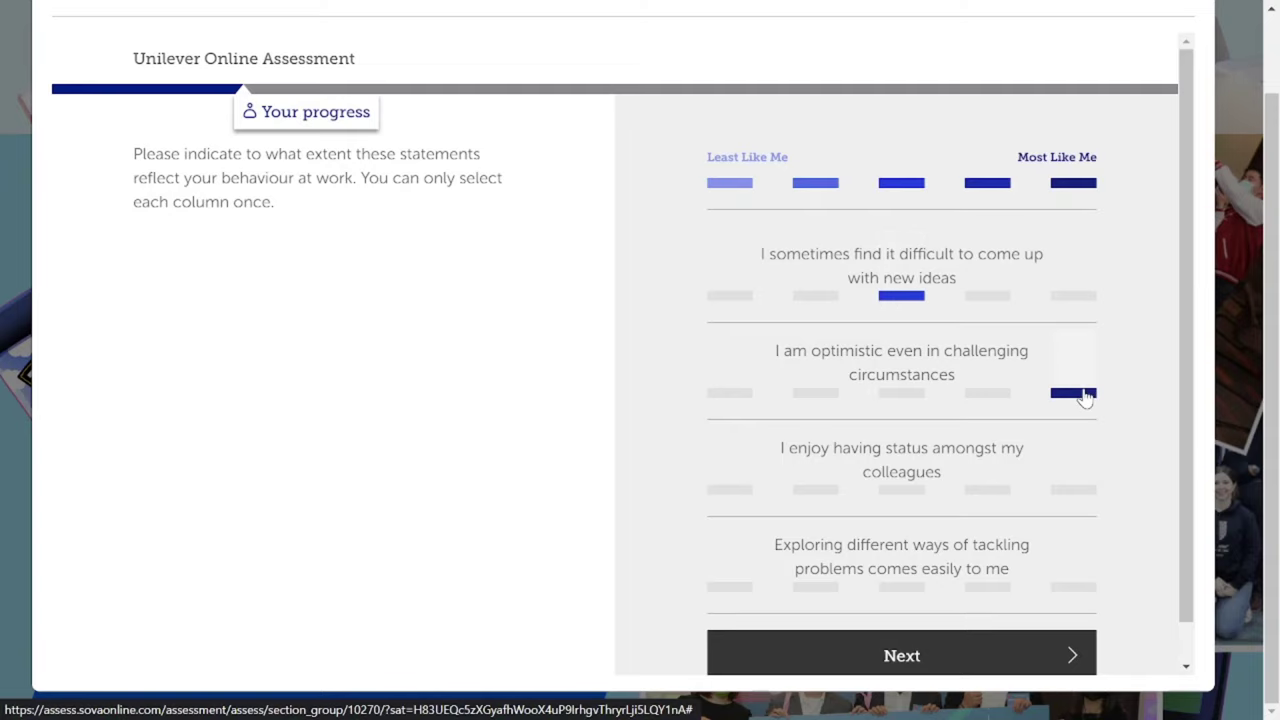
{"action": "left_click", "coordinate": [1085, 396]}
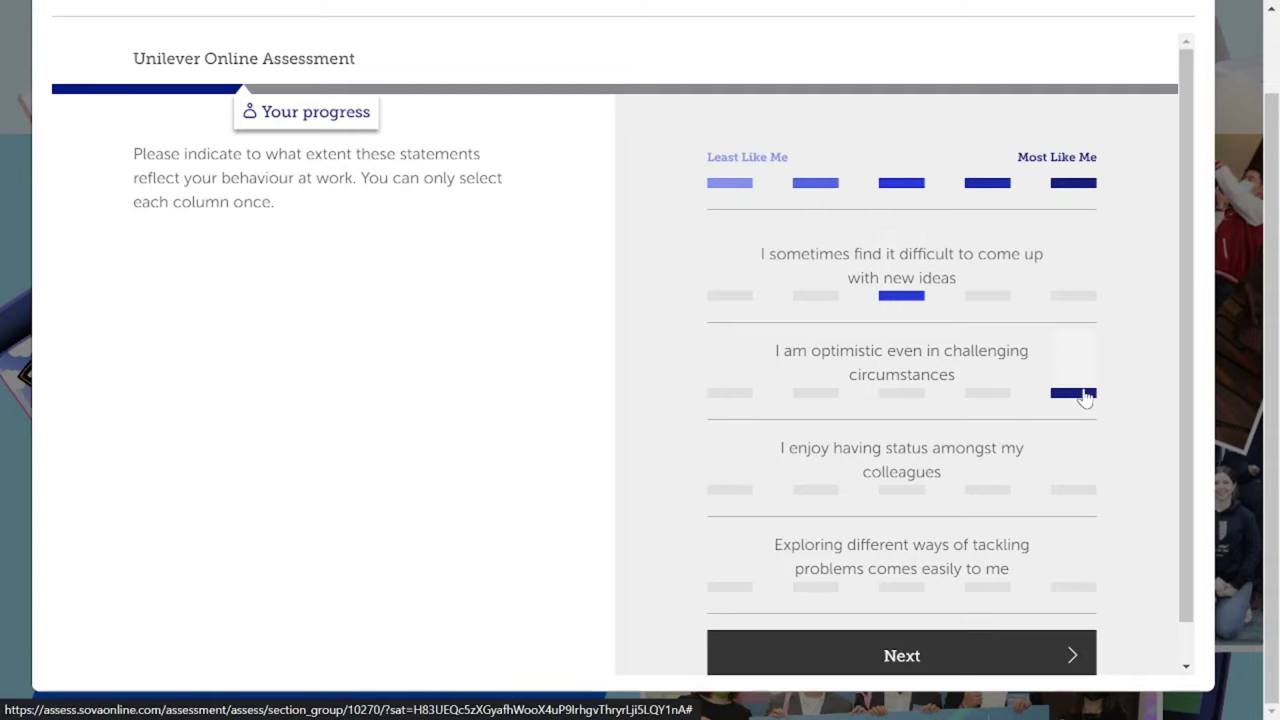
{"action": "left_click", "coordinate": [997, 488]}
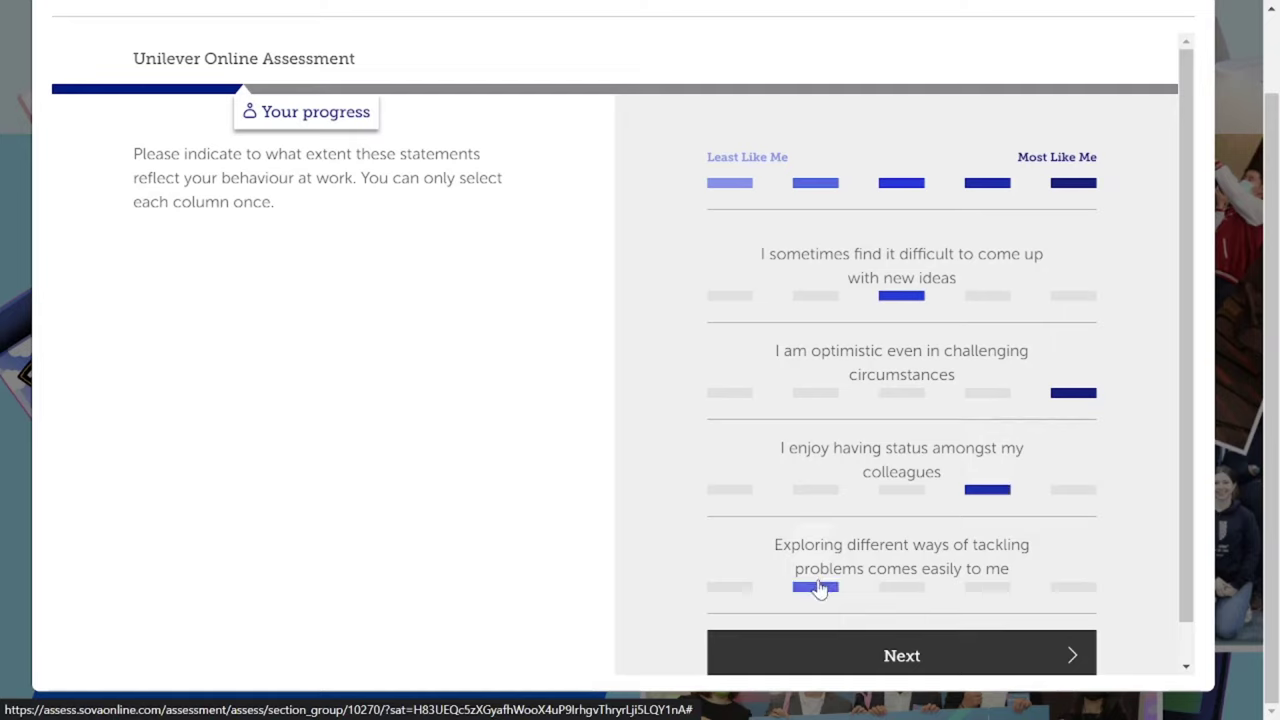
{"action": "left_click", "coordinate": [818, 590]}
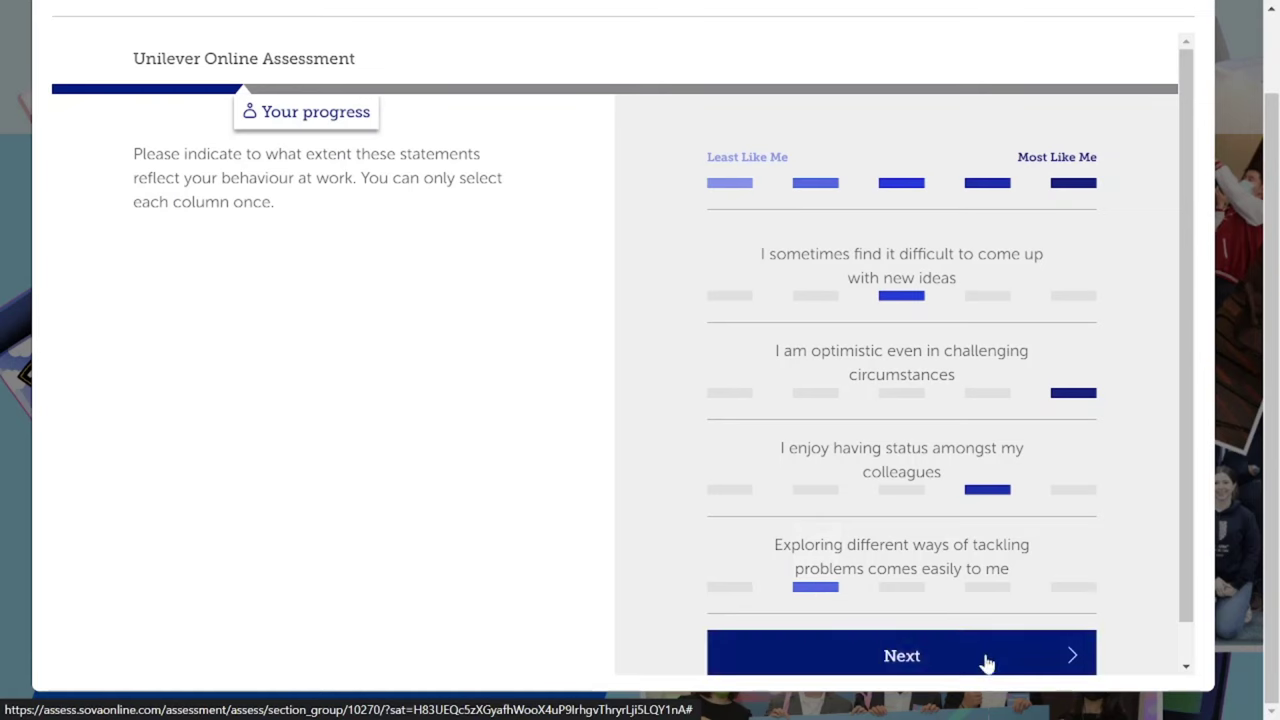
{"action": "left_click", "coordinate": [980, 655]}
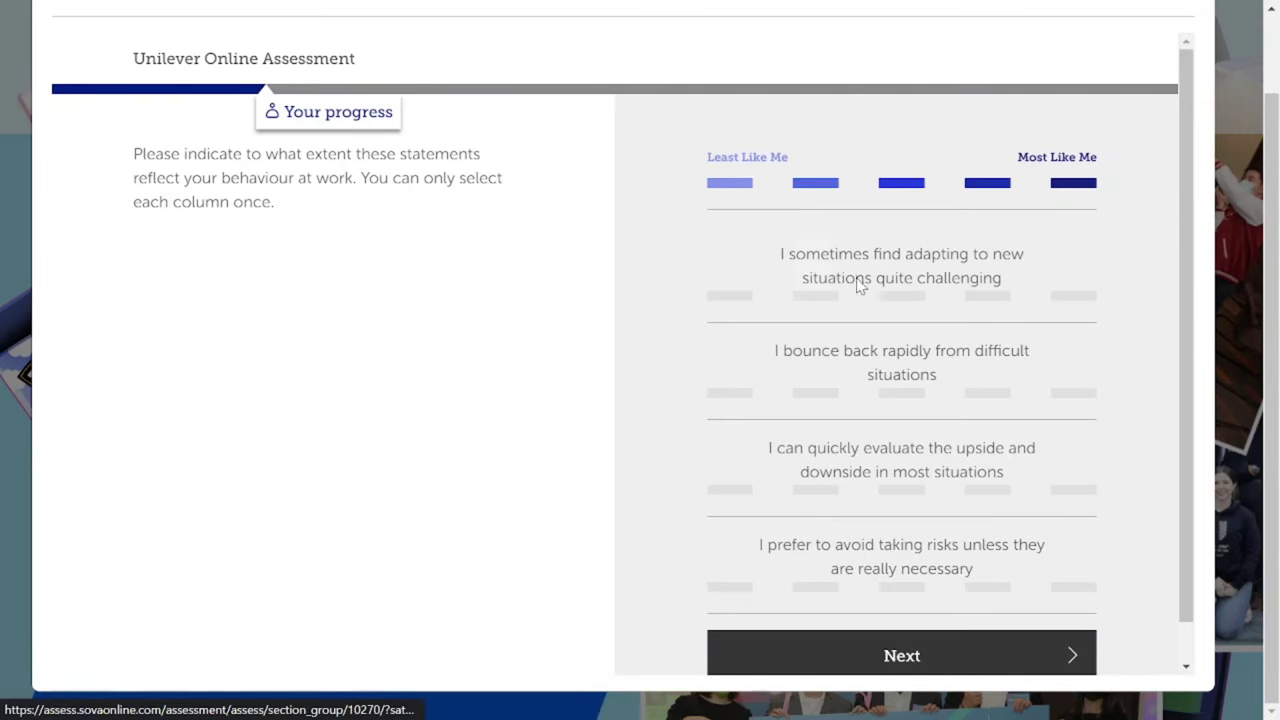
{"action": "left_click", "coordinate": [1078, 297]}
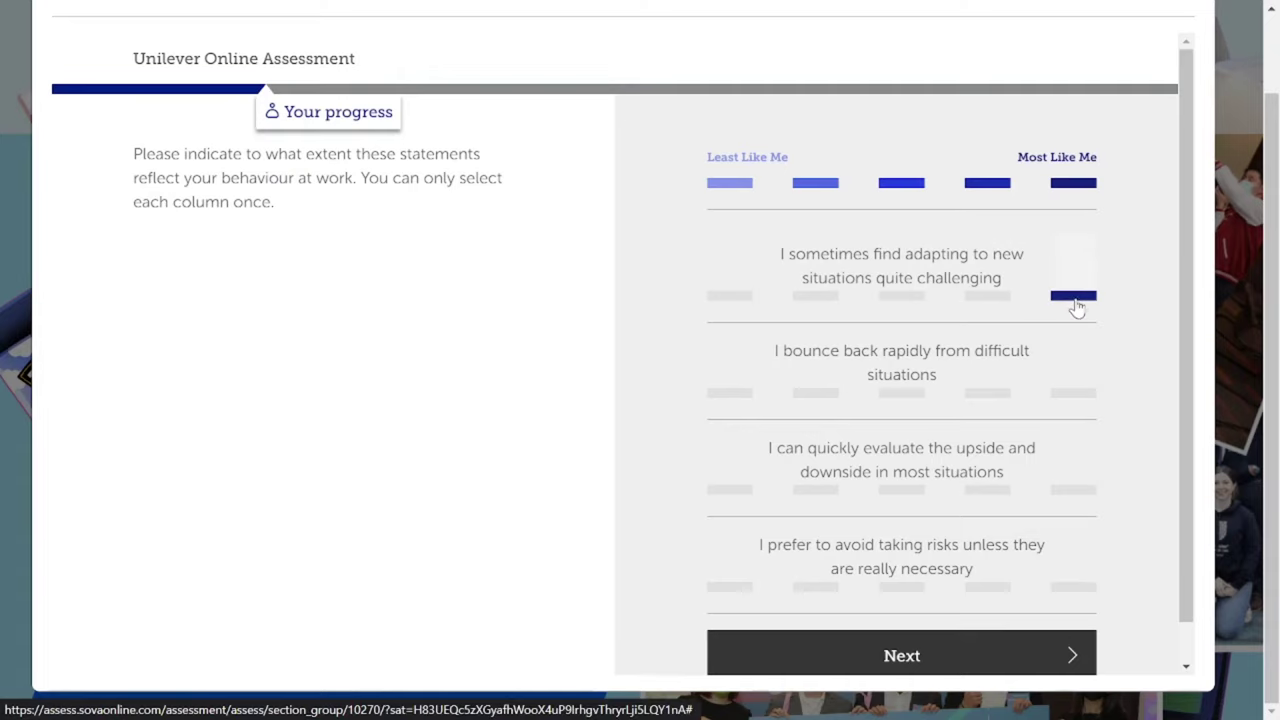
{"action": "left_click", "coordinate": [979, 298]}
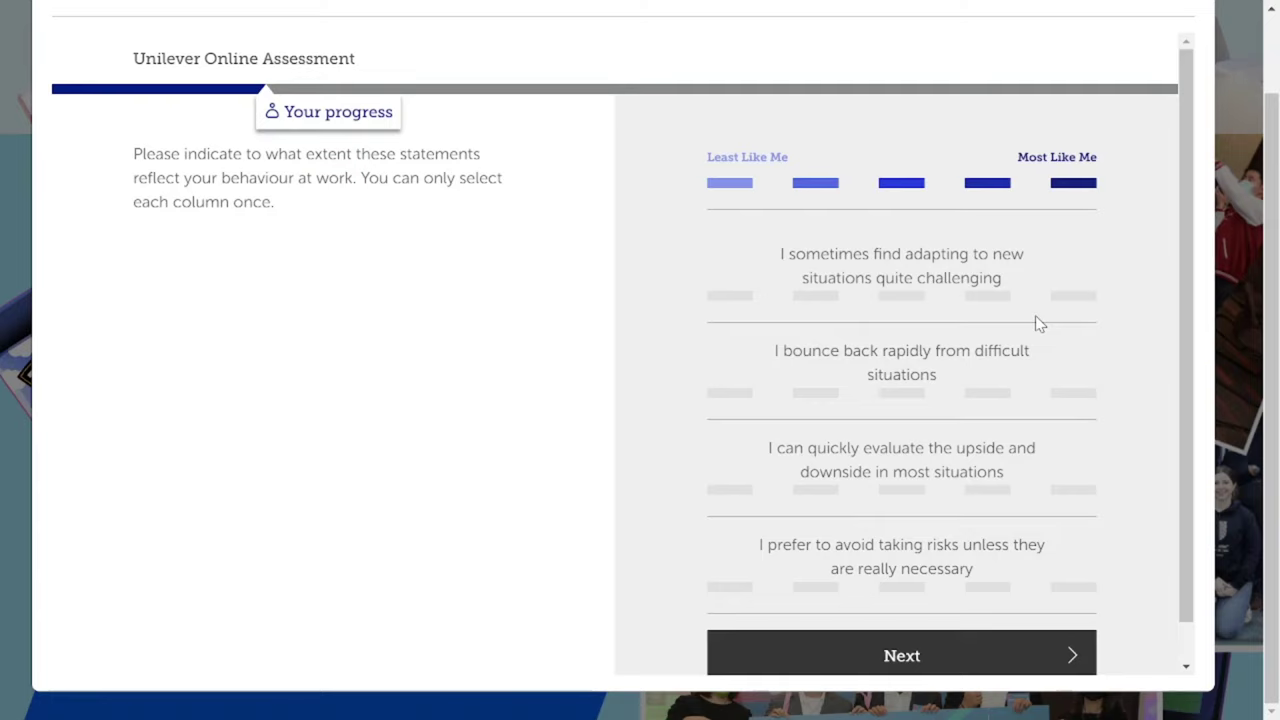
{"action": "left_click", "coordinate": [916, 298]}
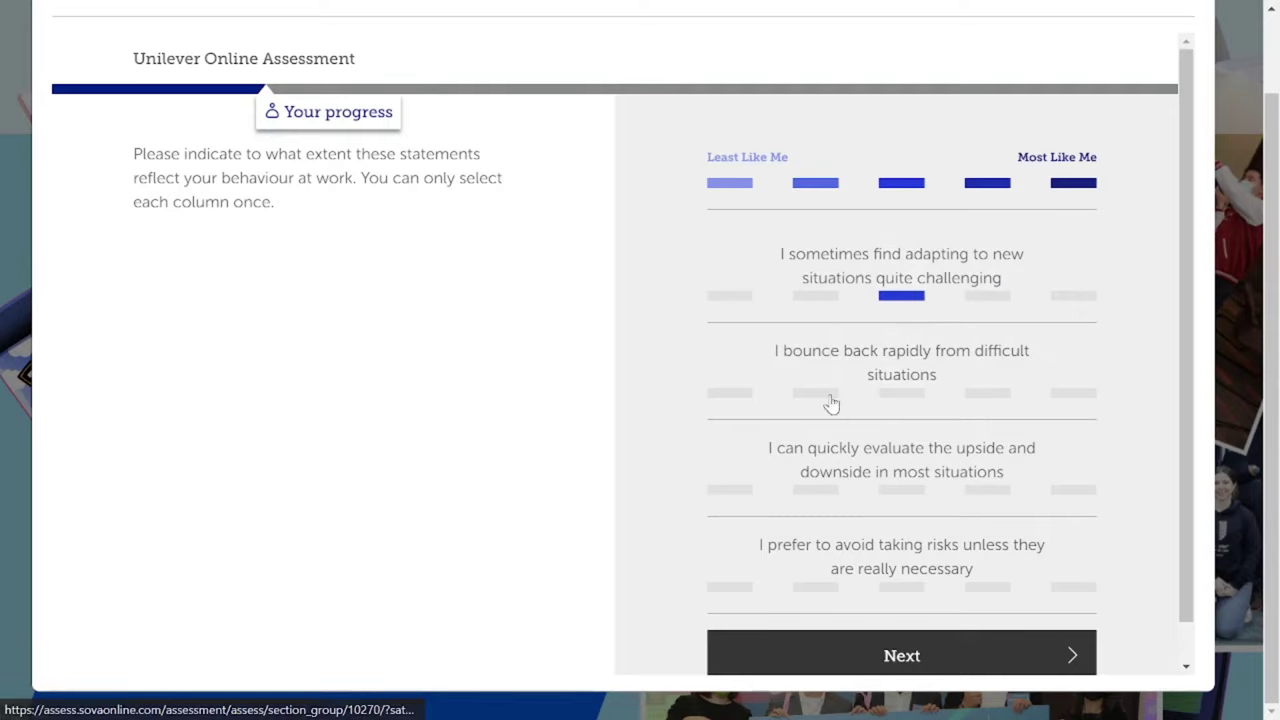
Rate finding adaptation challenging 4, bouncing back rapidly 3, evaluating upside and downside quickly 5 and avoiding unnecessary risks 2, and submit the page
{"action": "left_click", "coordinate": [987, 295]}
{"action": "left_click", "coordinate": [901, 392]}
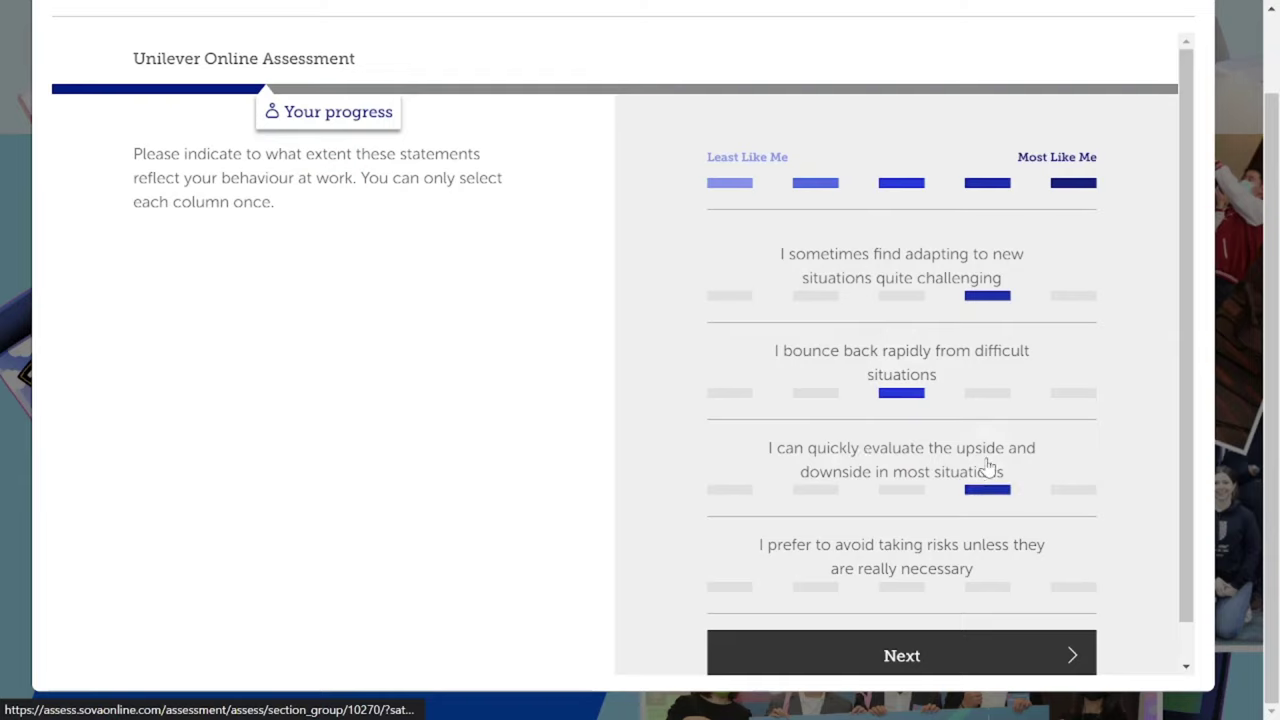
{"action": "left_click", "coordinate": [1085, 489]}
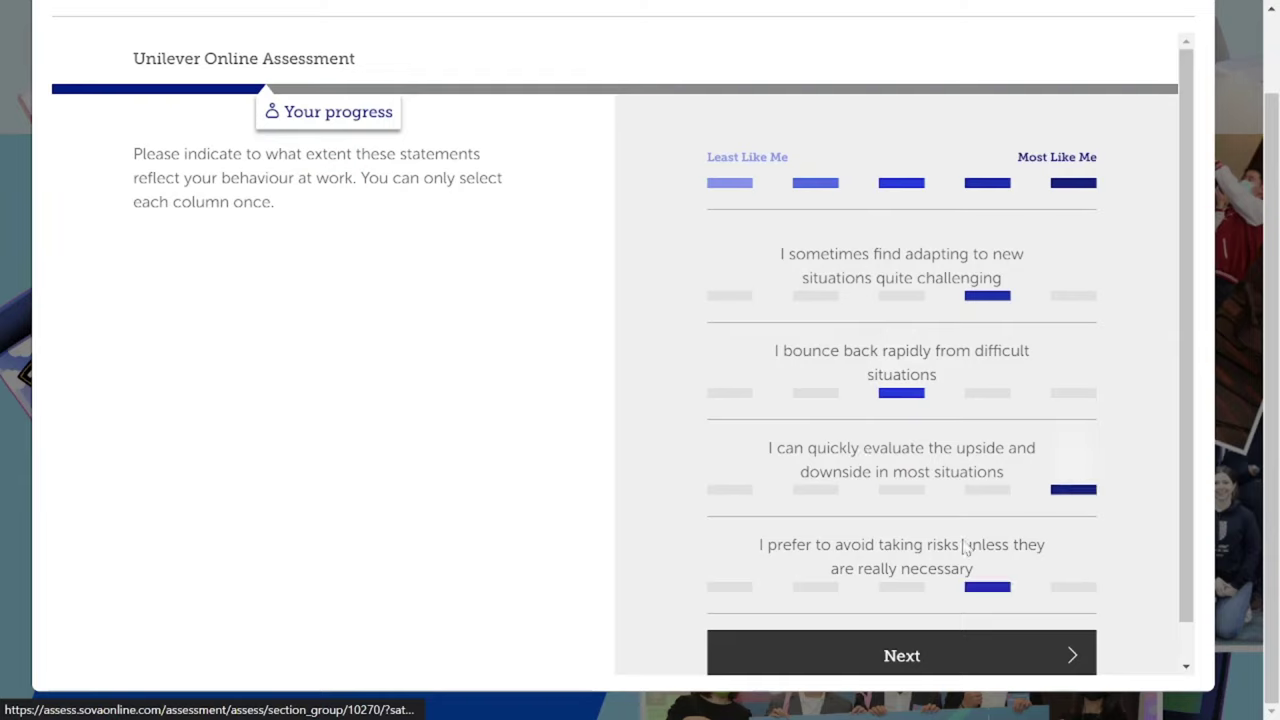
{"action": "left_click", "coordinate": [830, 592]}
{"action": "left_click", "coordinate": [866, 657]}
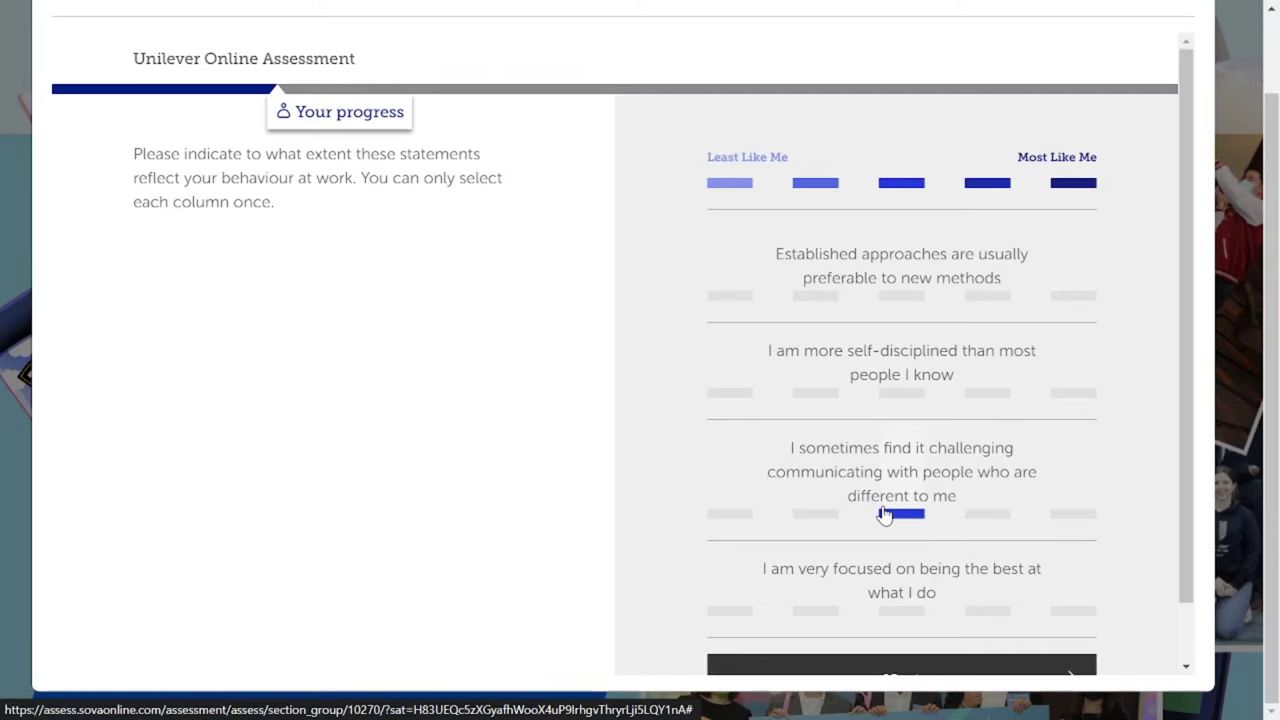
Rate self-discipline 5, difficulty communicating with different people 2, focus on being the best 3 and preferring established approaches 4, and submit the page
{"action": "left_click", "coordinate": [1076, 392]}
{"action": "left_click", "coordinate": [815, 513]}
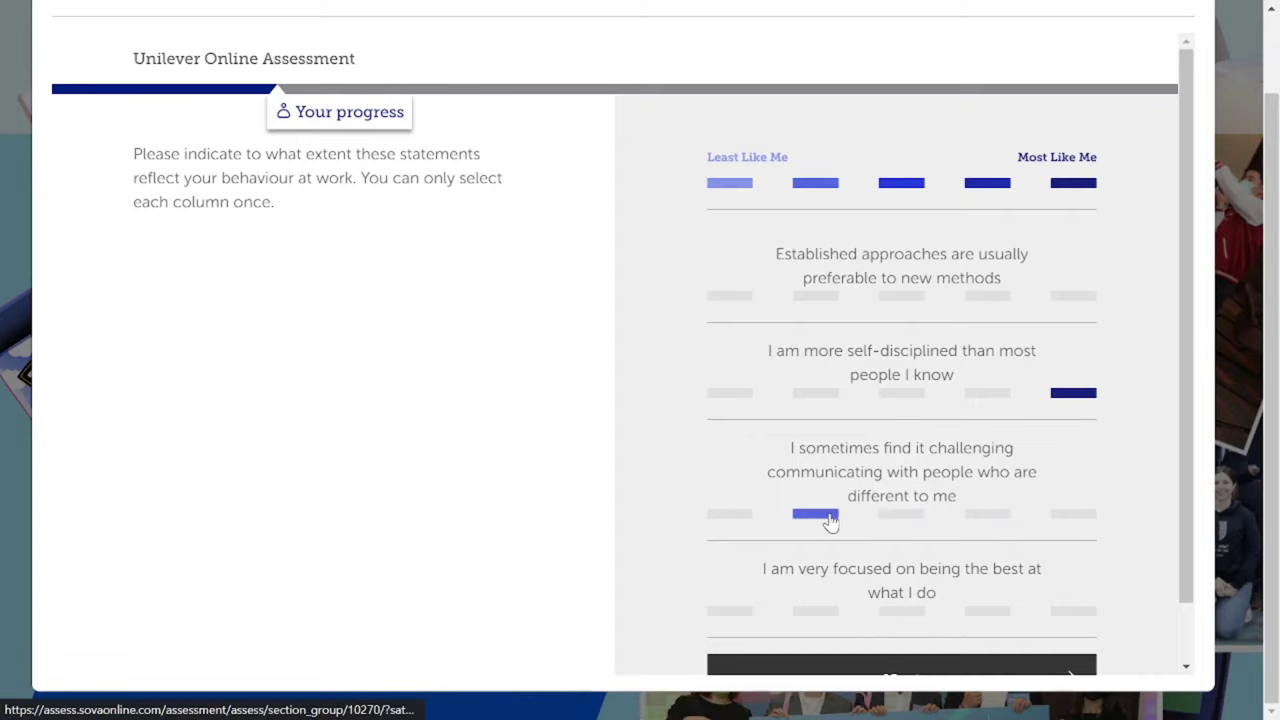
{"action": "left_click", "coordinate": [900, 610]}
{"action": "left_click", "coordinate": [975, 295]}
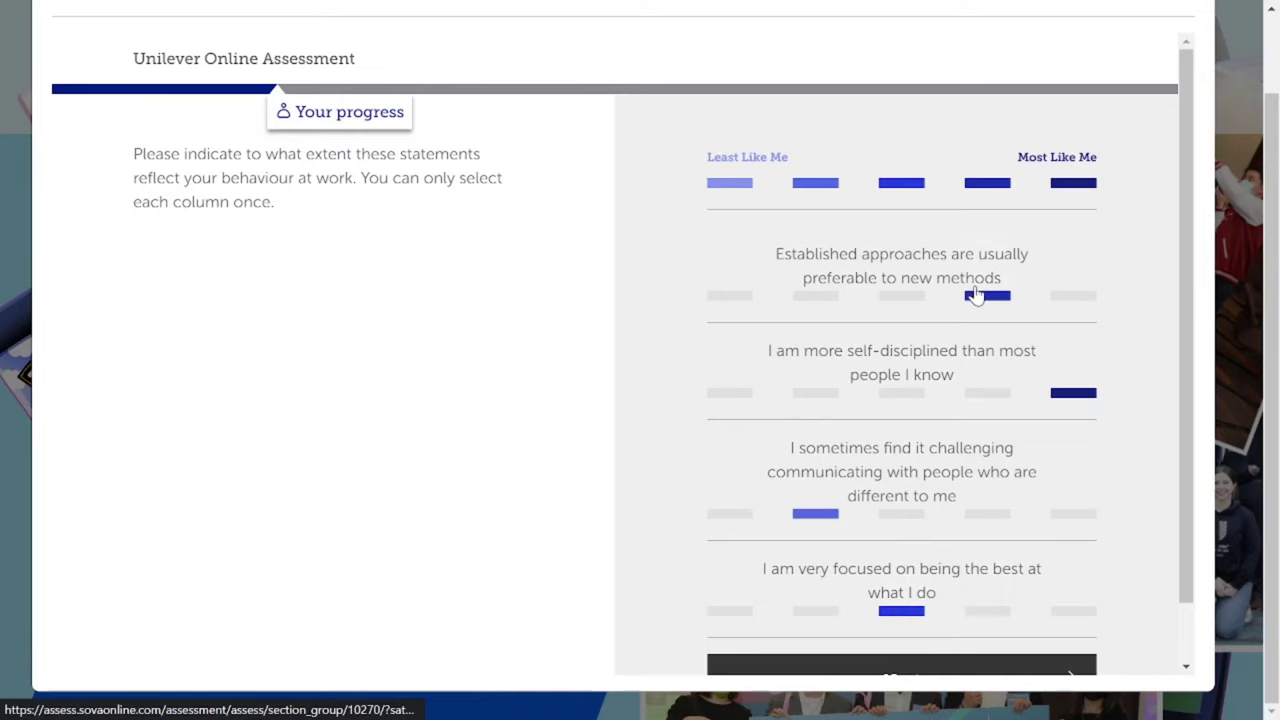
{"action": "left_click", "coordinate": [1012, 668]}
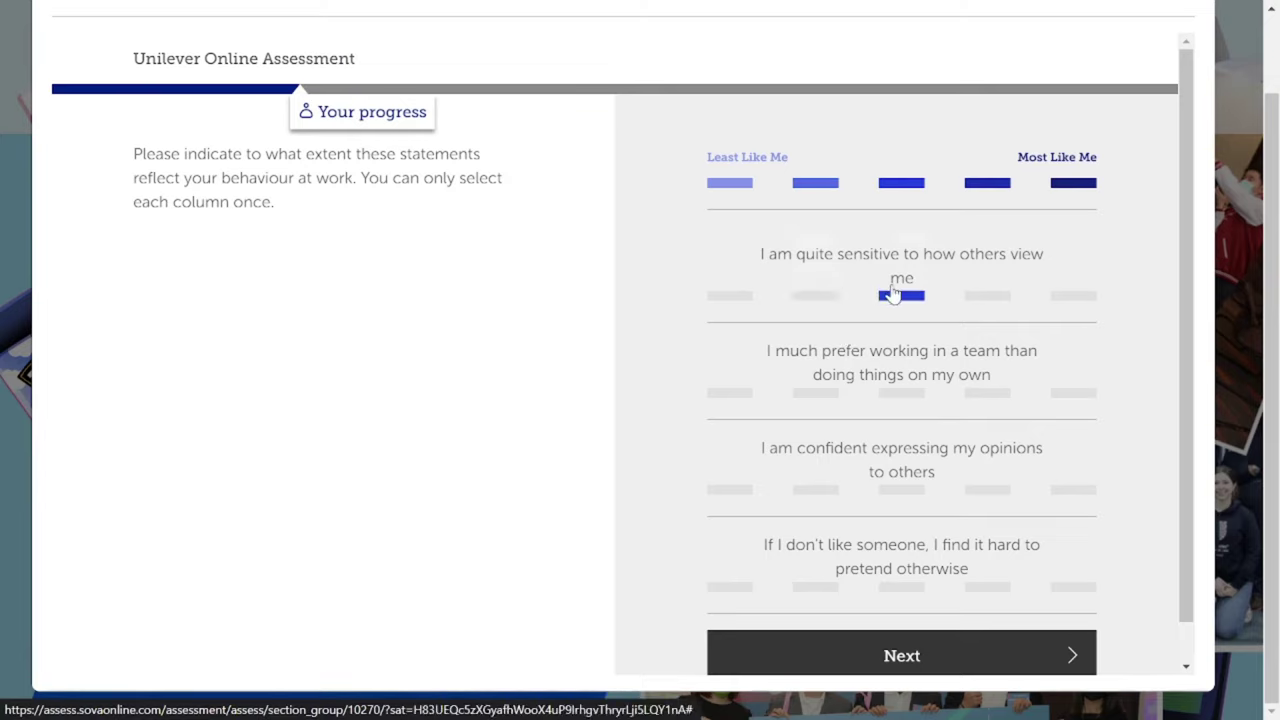
Rate sensitivity to others' views 2, preferring teamwork 5, confidence expressing opinions 4 and finding it hard to hide dislike 1, and submit the page
{"action": "left_click", "coordinate": [816, 297]}
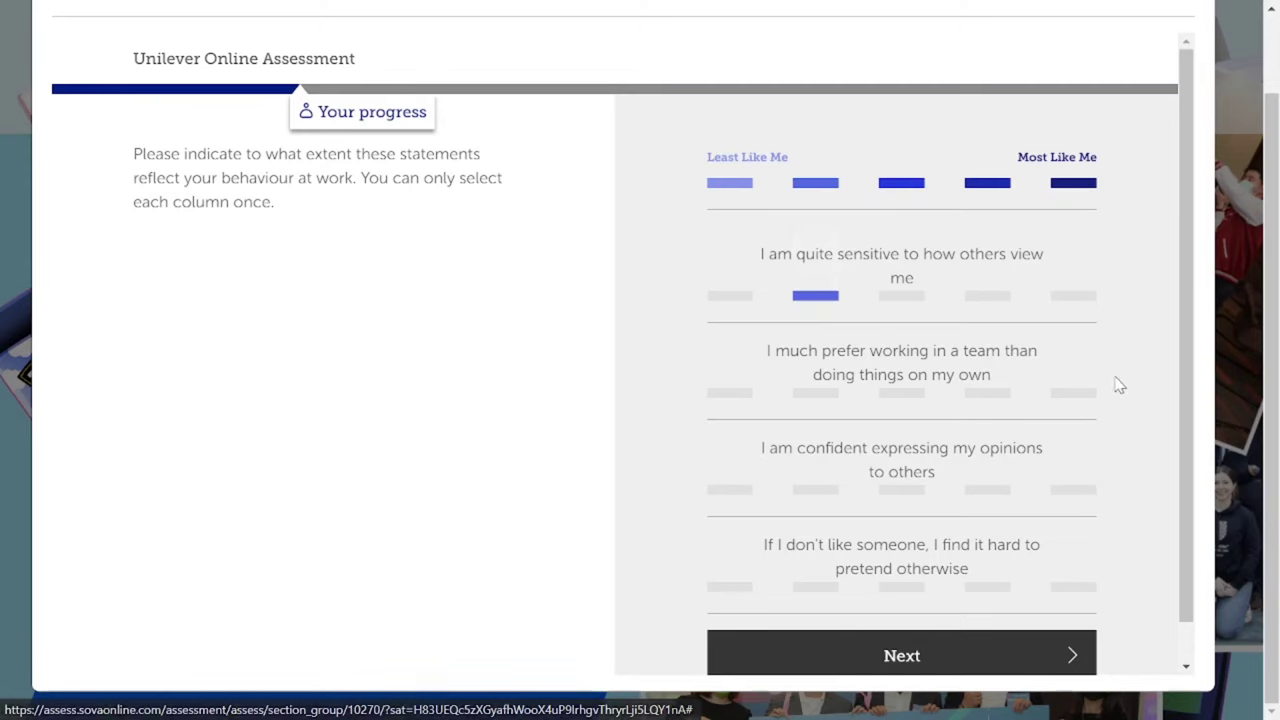
{"action": "left_click", "coordinate": [1078, 392]}
{"action": "scroll", "coordinate": [1029, 443], "scroll_direction": "down", "scroll_amount": 1}
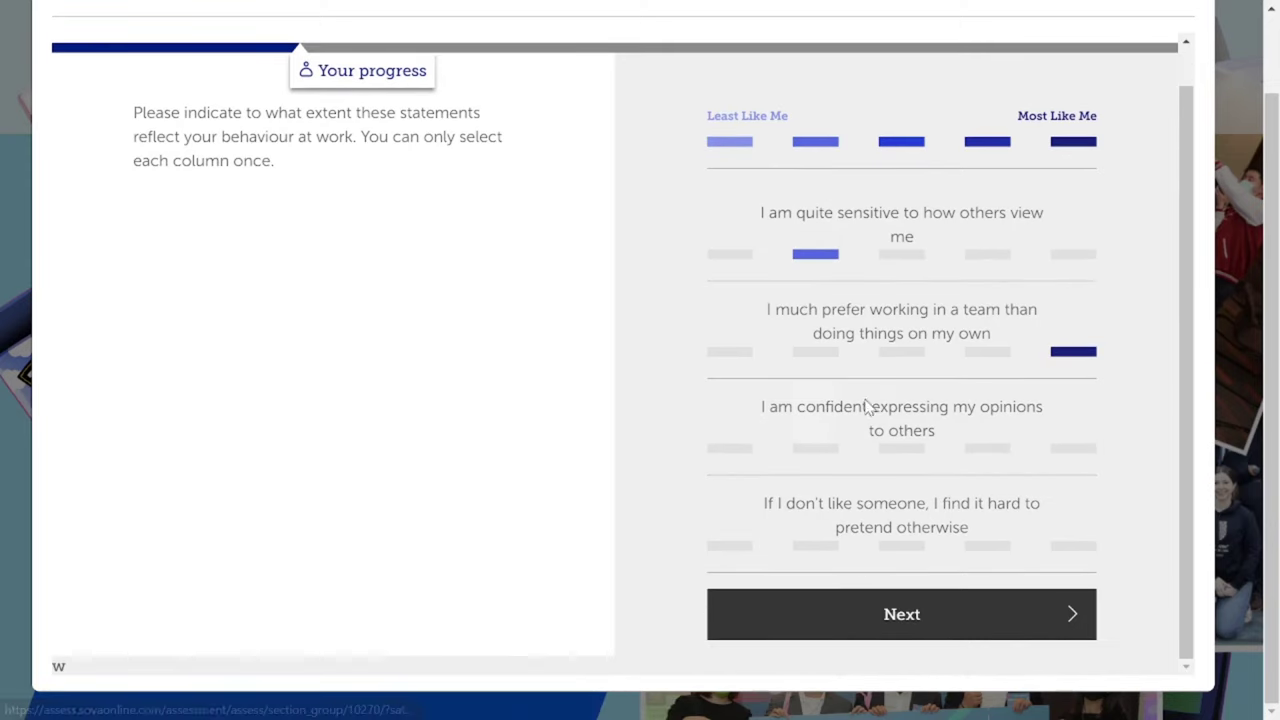
{"action": "left_click", "coordinate": [1001, 450]}
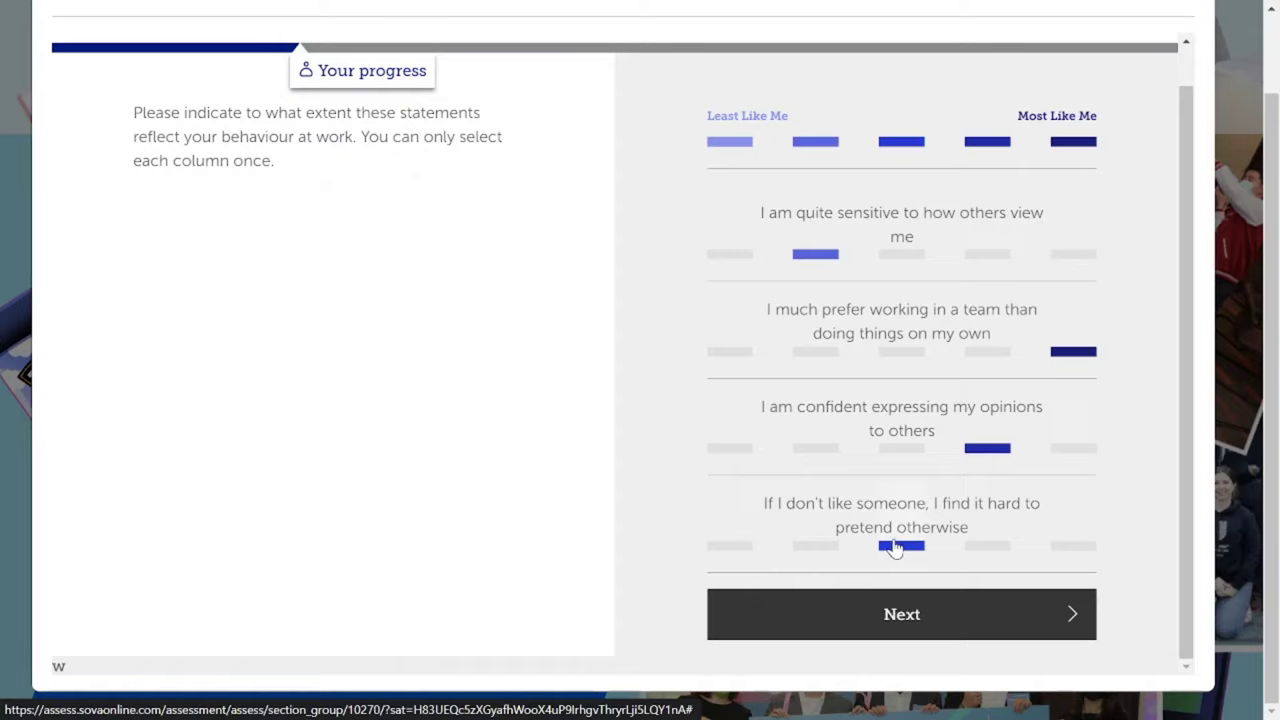
{"action": "left_click", "coordinate": [735, 545]}
{"action": "left_click", "coordinate": [899, 605]}
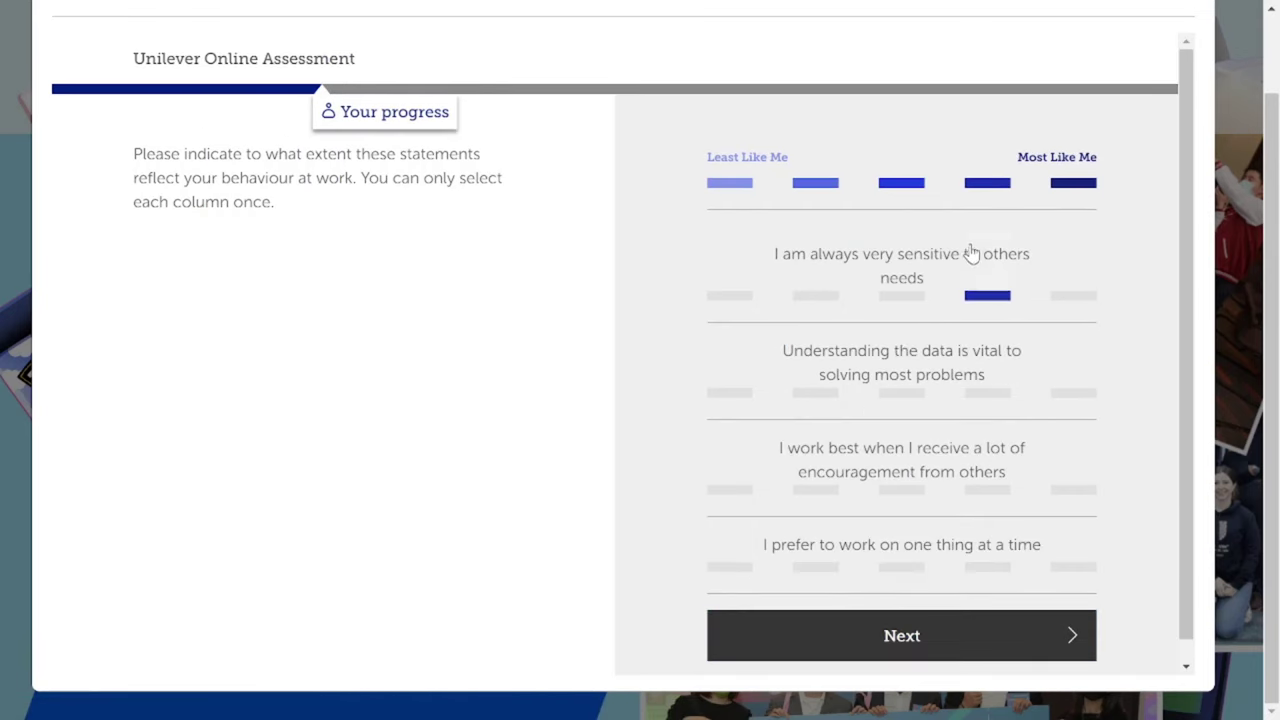
Rate sensitivity to others' needs 1, importance of understanding data 5, working best with encouragement 4 and doing one thing at a time 3, and submit the page
{"action": "left_click", "coordinate": [905, 255]}
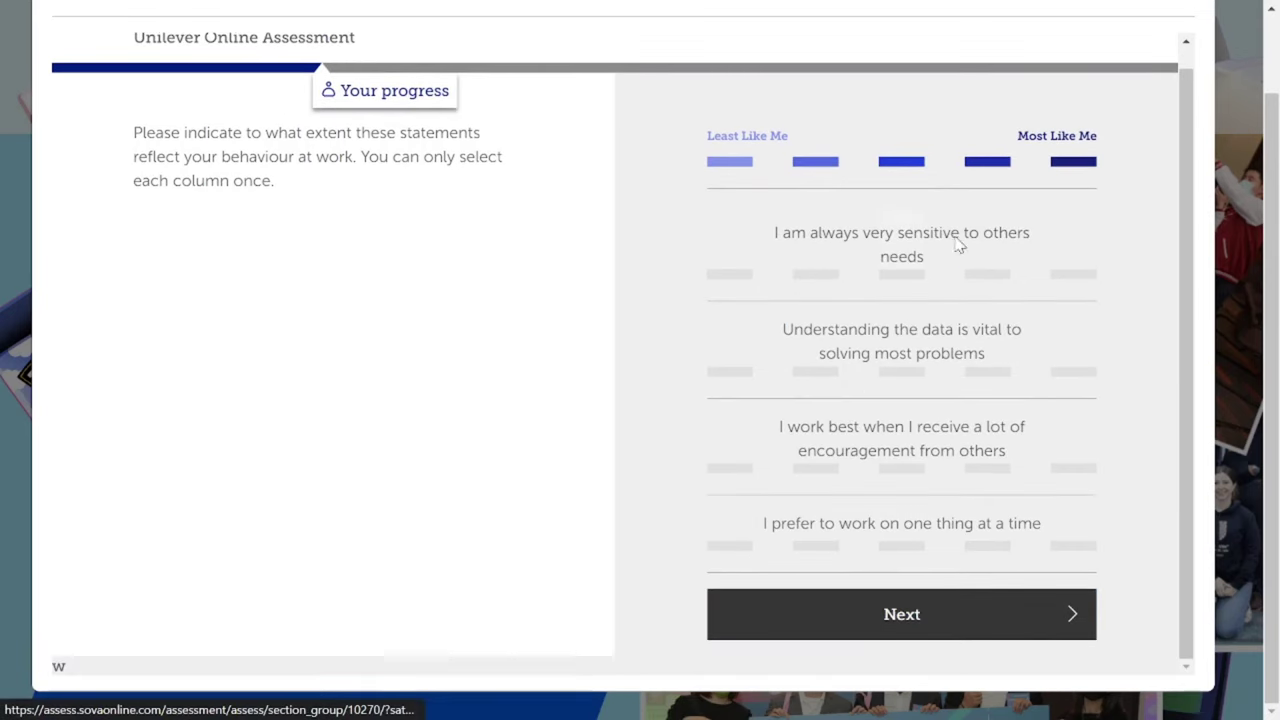
{"action": "left_click", "coordinate": [836, 275]}
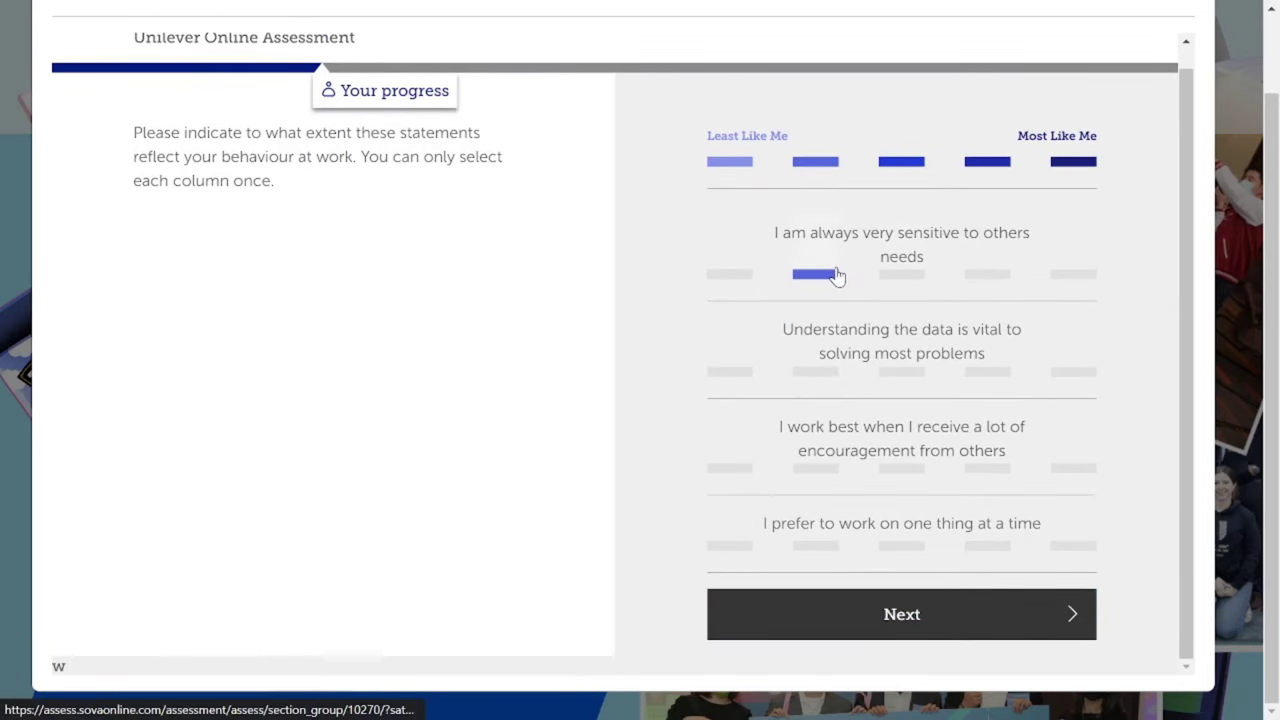
{"action": "left_click", "coordinate": [720, 272]}
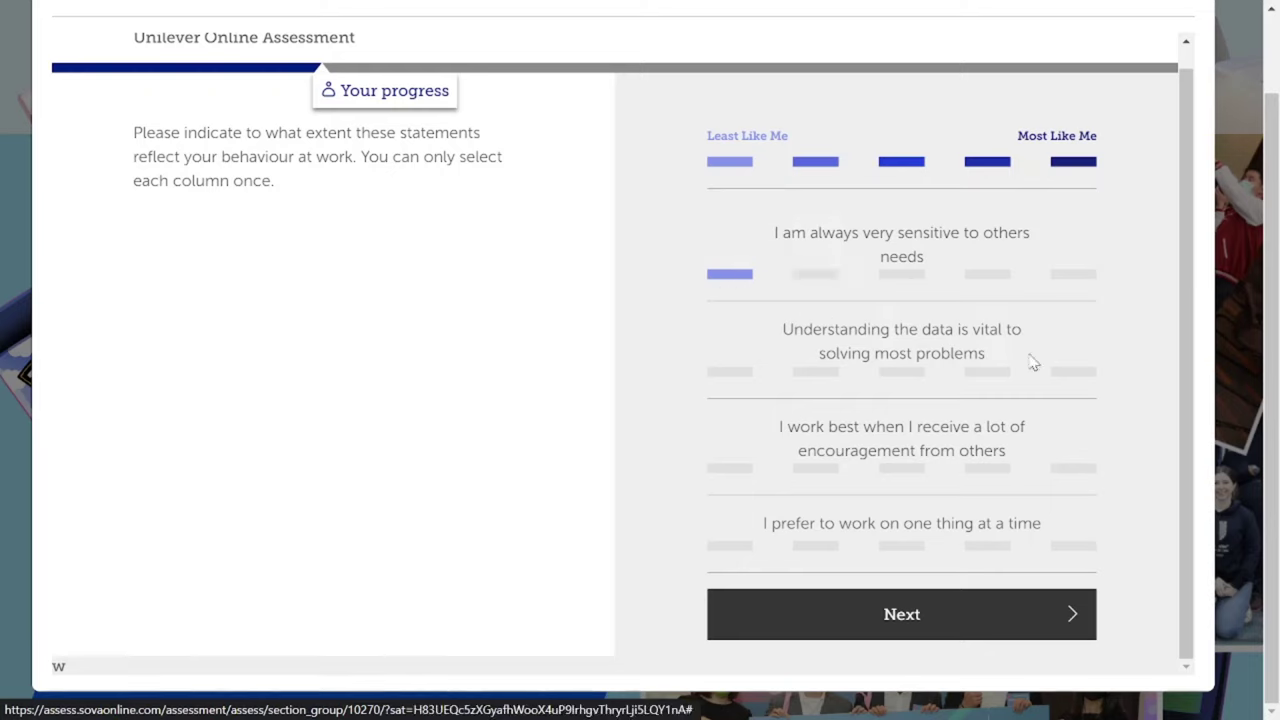
{"action": "left_click", "coordinate": [1080, 371]}
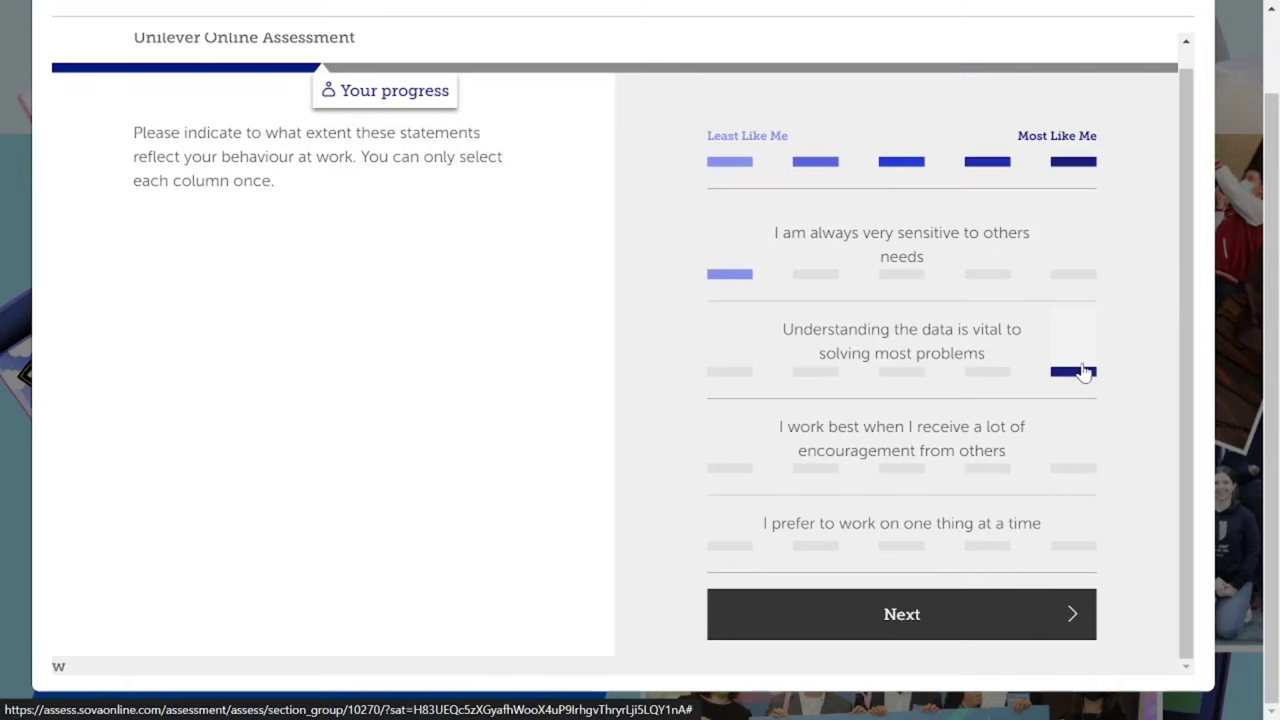
{"action": "left_click", "coordinate": [990, 468]}
{"action": "left_click", "coordinate": [908, 548]}
{"action": "left_click", "coordinate": [929, 607]}
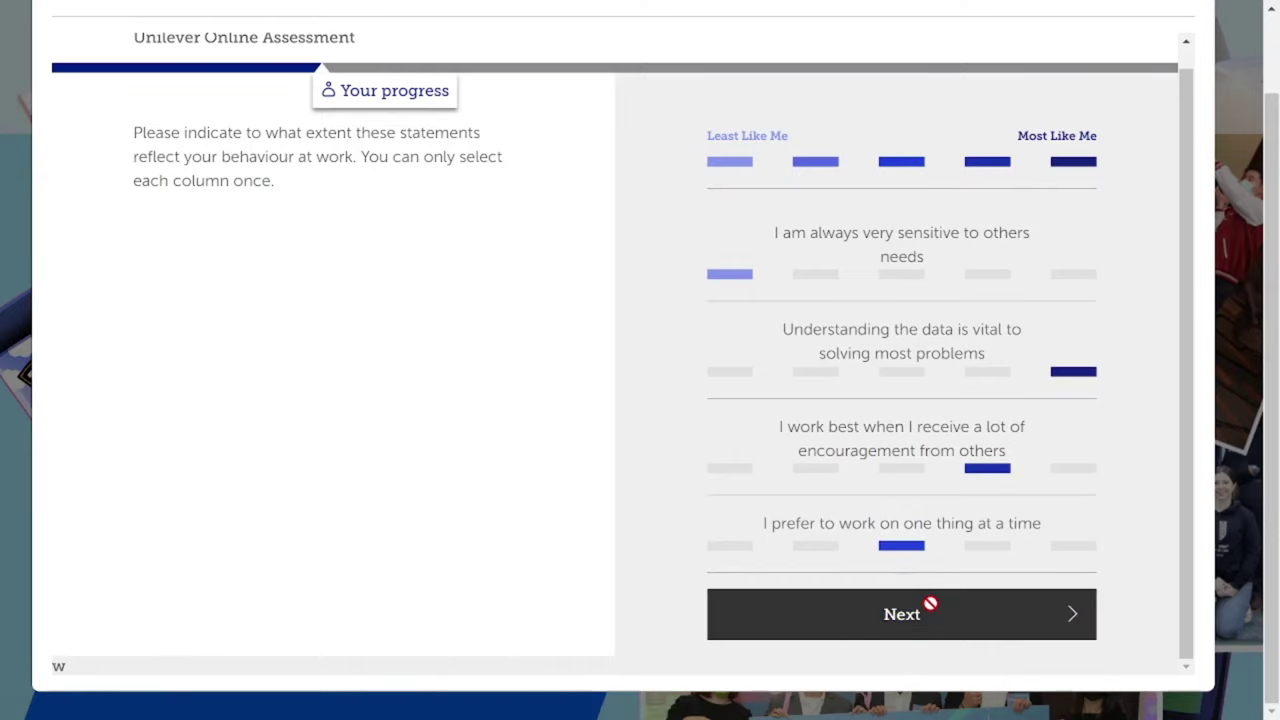
Rate finding innovative solutions easily 4, delivering on commitments 5, helping others 3 and irritation at unacknowledged contributions 1, and submit the page
{"action": "scroll", "coordinate": [834, 377], "scroll_direction": "down", "scroll_amount": 1}
{"action": "scroll", "coordinate": [833, 380], "scroll_direction": "up", "scroll_amount": 1}
{"action": "scroll", "coordinate": [834, 378], "scroll_direction": "down", "scroll_amount": 1}
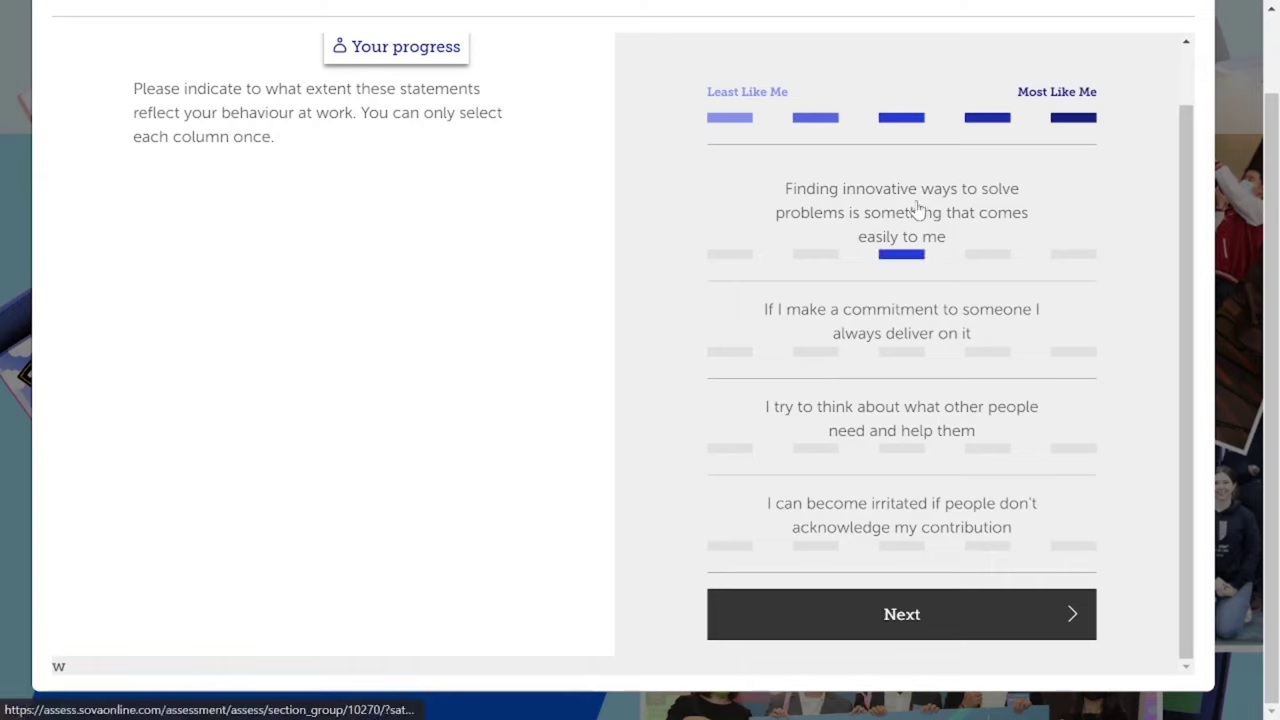
{"action": "left_click", "coordinate": [1075, 351]}
{"action": "left_click", "coordinate": [998, 256]}
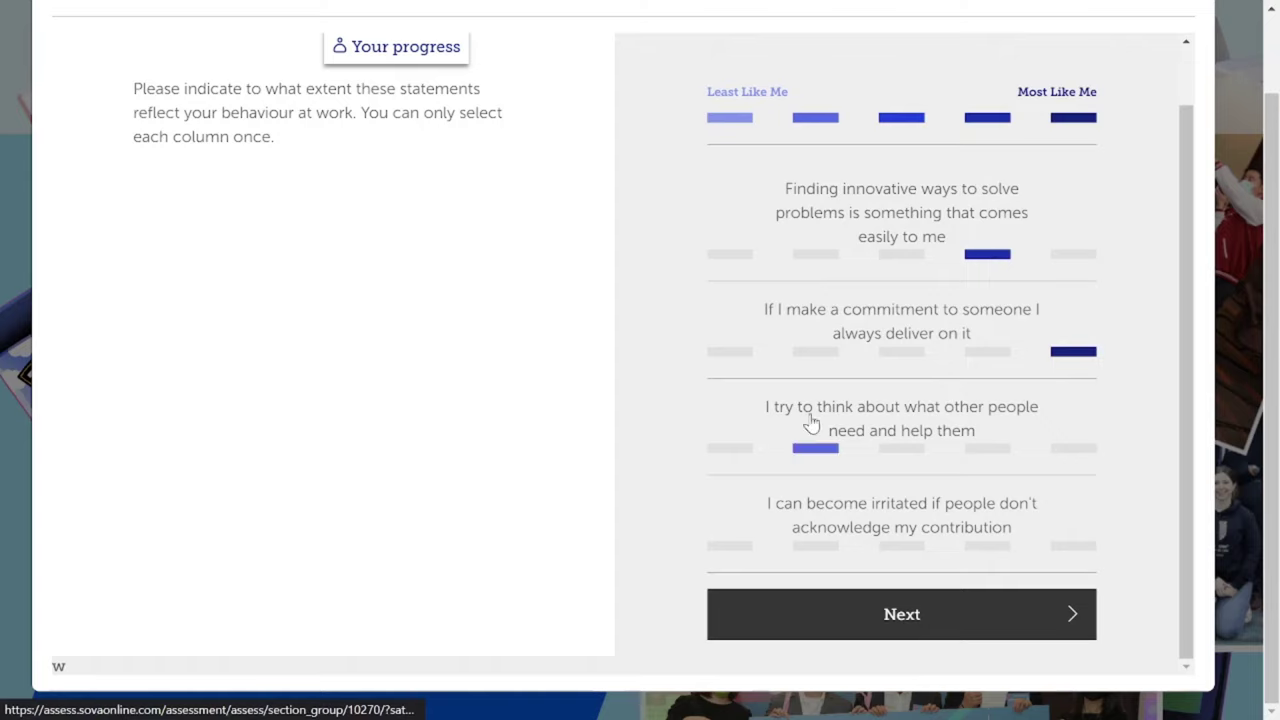
{"action": "left_click", "coordinate": [903, 449]}
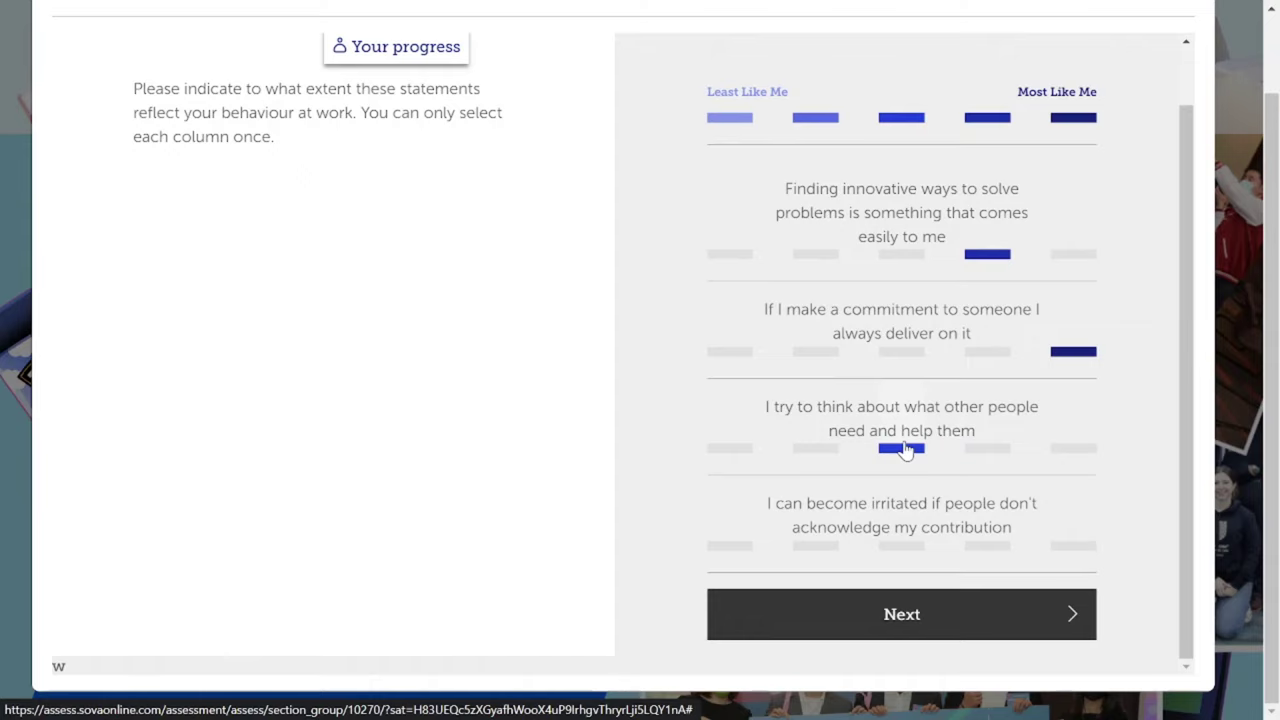
{"action": "left_click", "coordinate": [730, 547]}
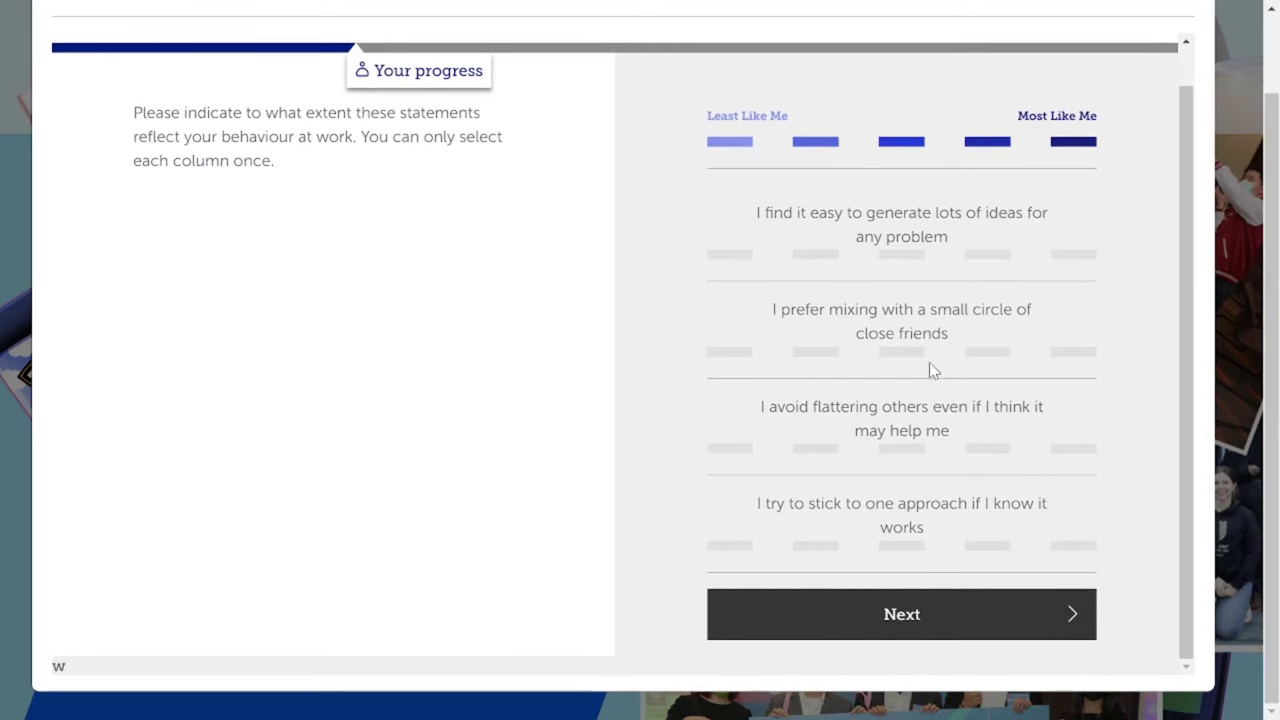
Rate generating lots of ideas 4, preferring a small circle of friends 3, avoiding flattery 1 and sticking to one working approach 5, and submit the page
{"action": "left_click", "coordinate": [990, 253]}
{"action": "left_click", "coordinate": [886, 331]}
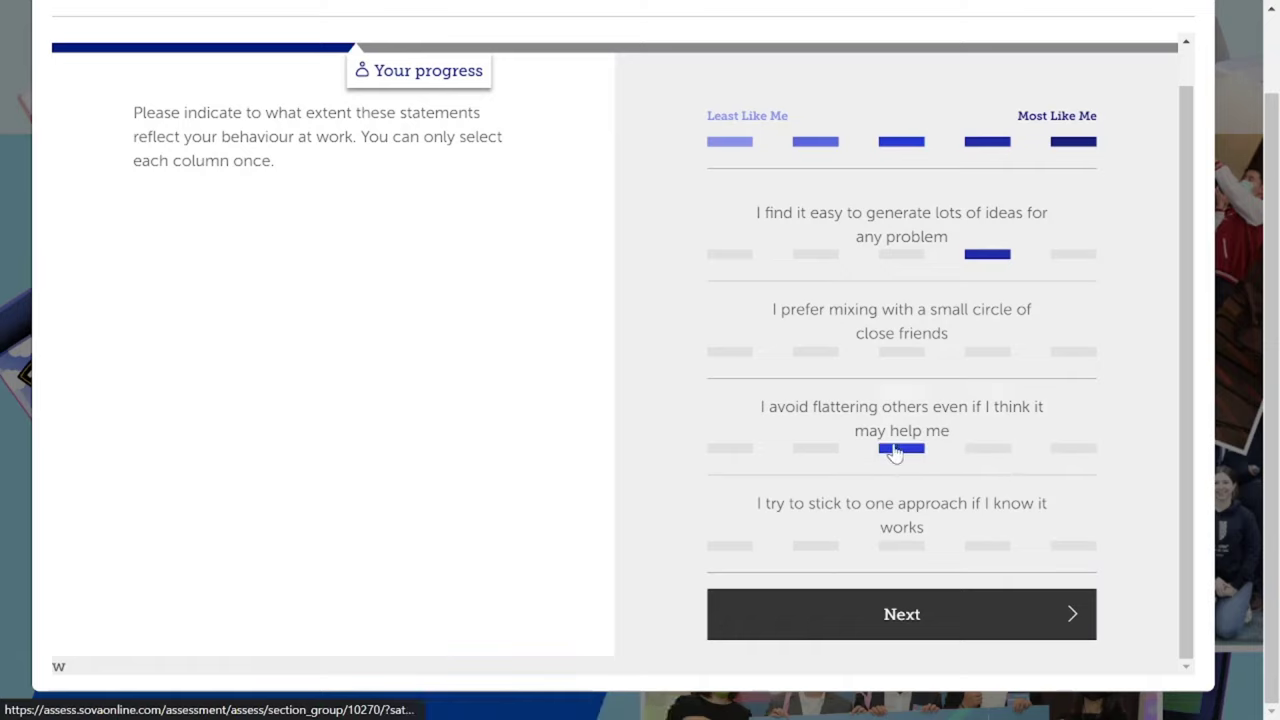
{"action": "left_click", "coordinate": [724, 450]}
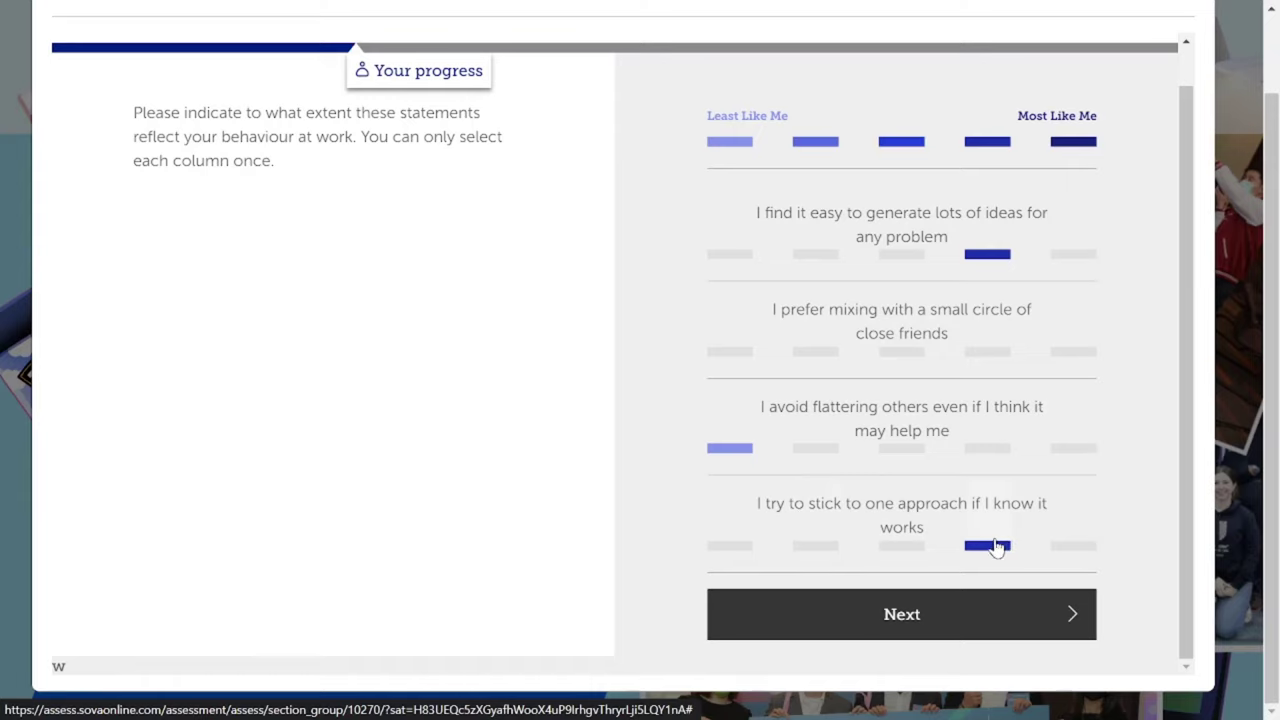
{"action": "left_click", "coordinate": [1074, 546]}
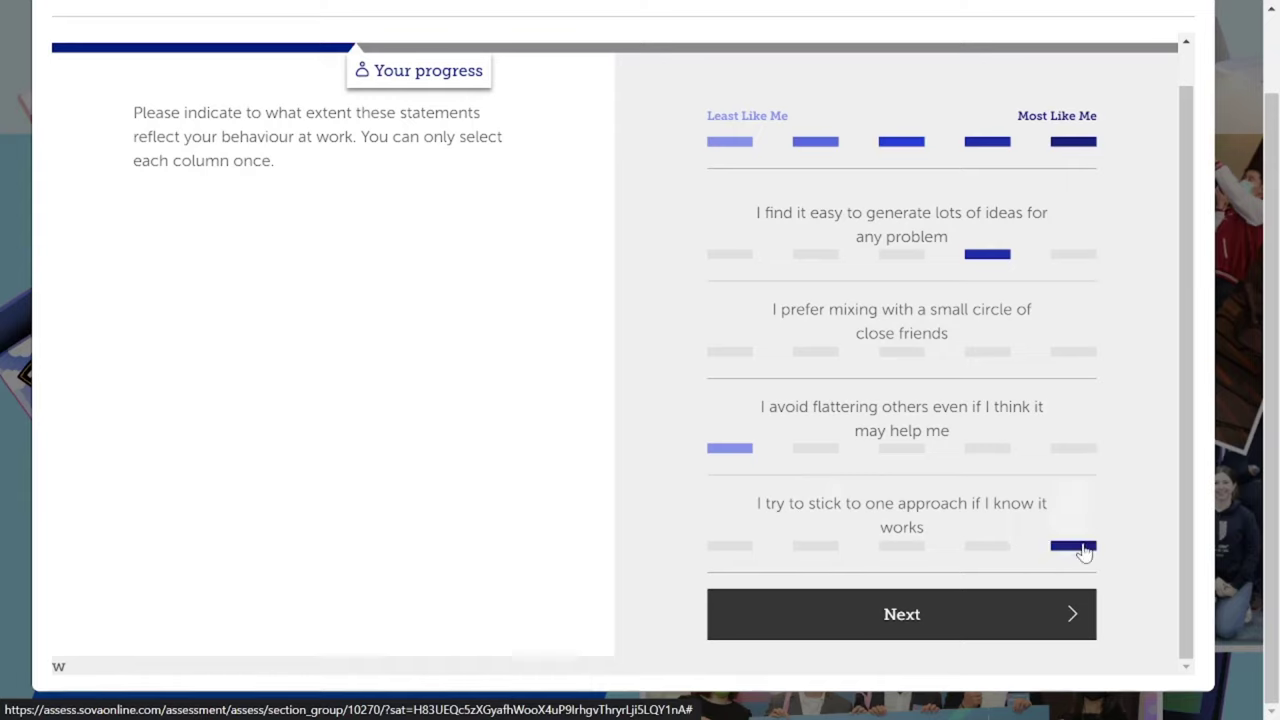
{"action": "left_click", "coordinate": [901, 352]}
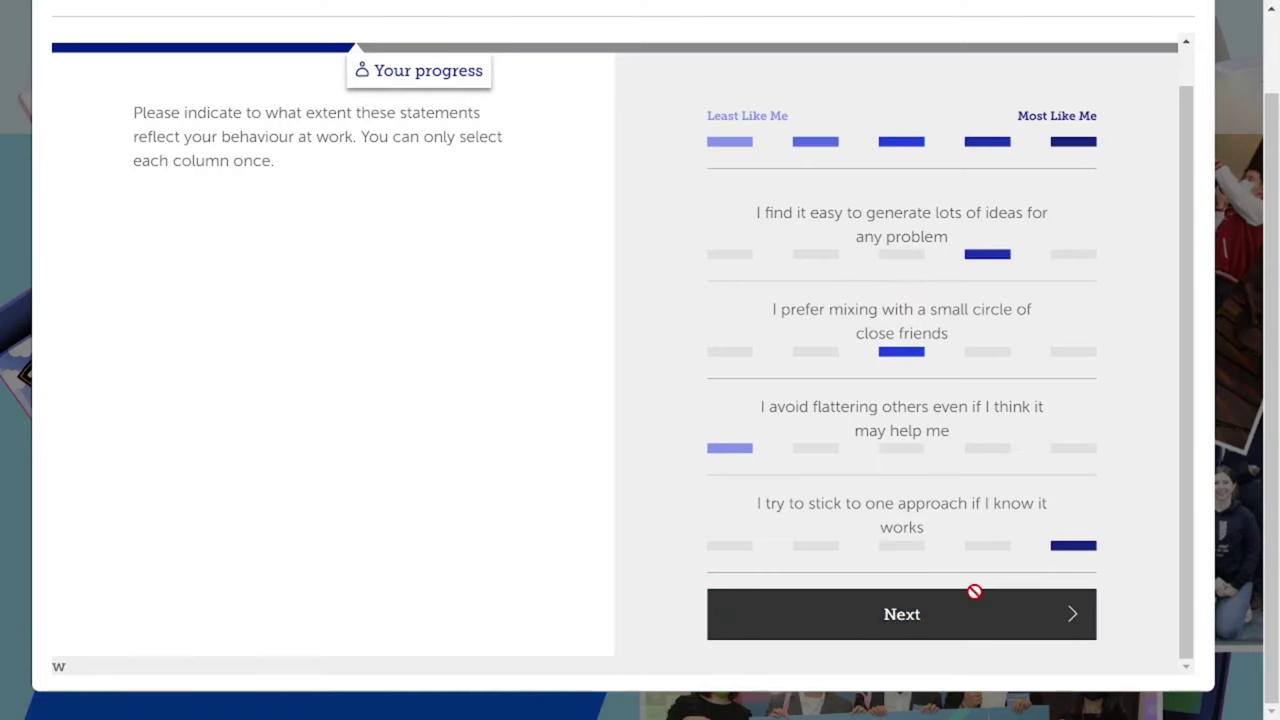
{"action": "left_click", "coordinate": [974, 592]}
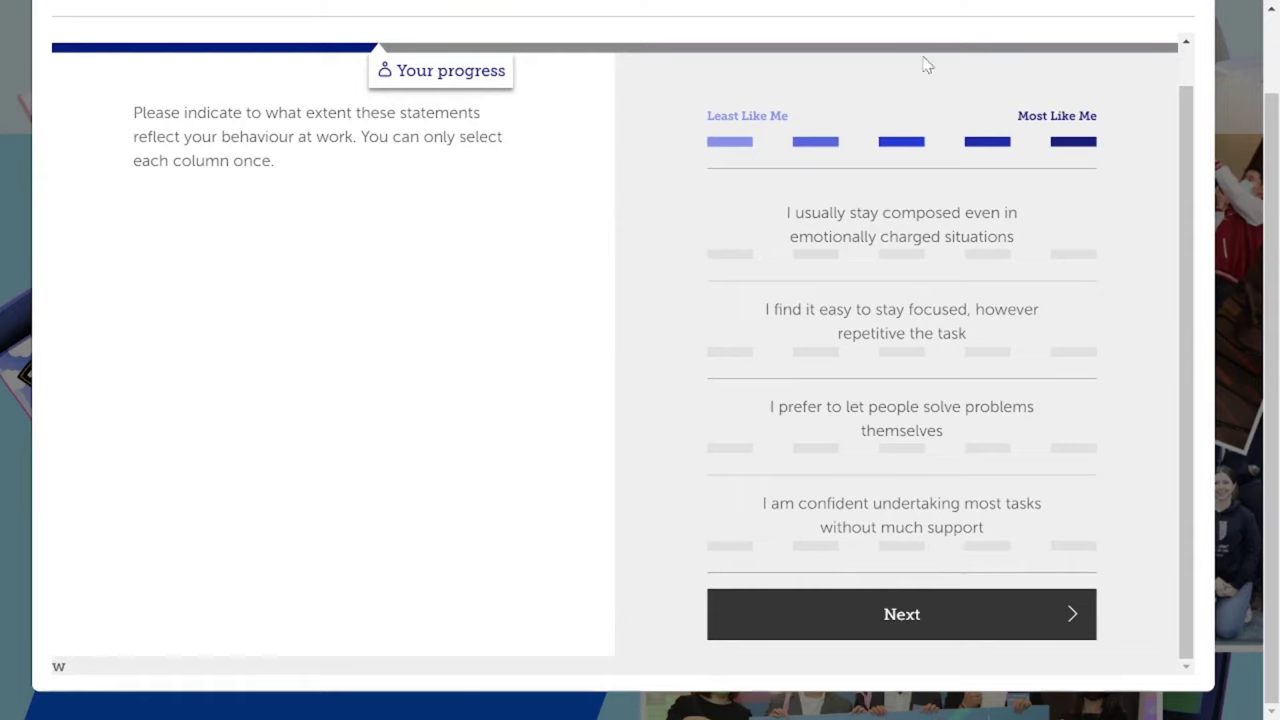
Rate staying composed 4, staying focused on repetitive tasks 5, letting people solve problems themselves 1 and confidence without much support 3, and submit the page
{"action": "left_click", "coordinate": [1060, 256]}
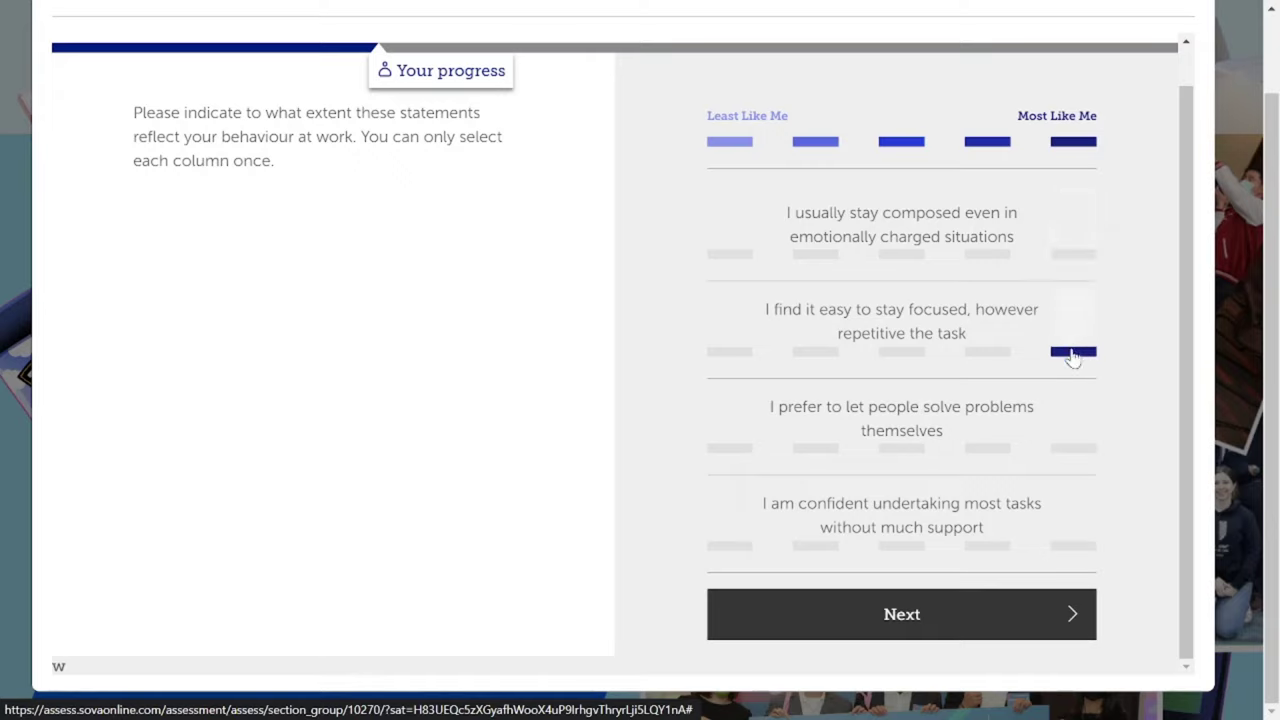
{"action": "left_click", "coordinate": [990, 262]}
{"action": "left_click", "coordinate": [820, 435]}
{"action": "left_click", "coordinate": [912, 450]}
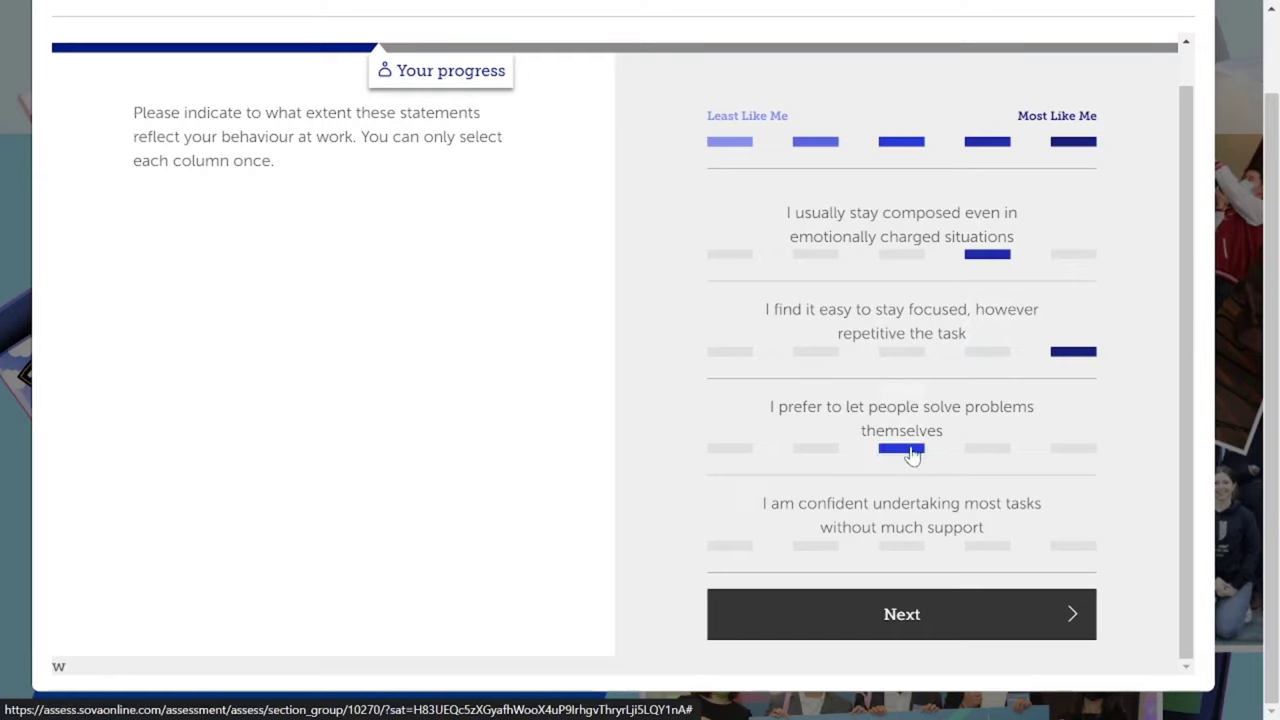
{"action": "left_click", "coordinate": [712, 446]}
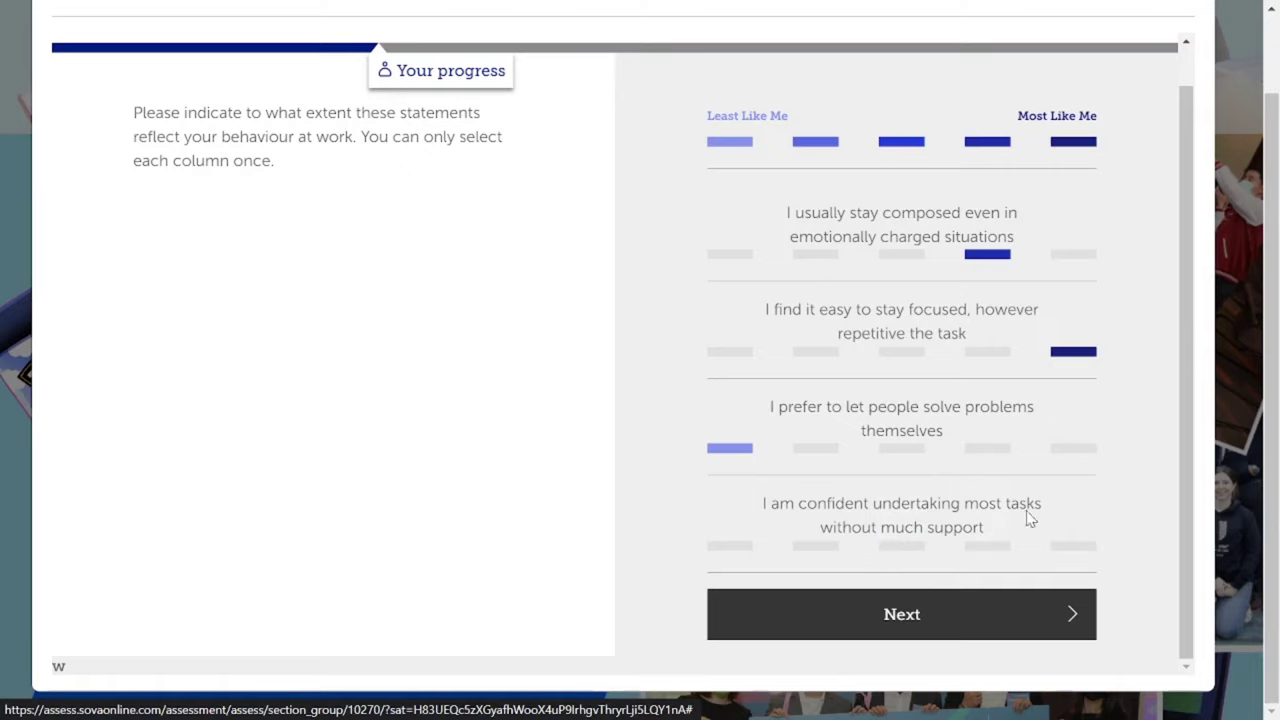
{"action": "left_click", "coordinate": [902, 546]}
{"action": "left_click", "coordinate": [972, 609]}
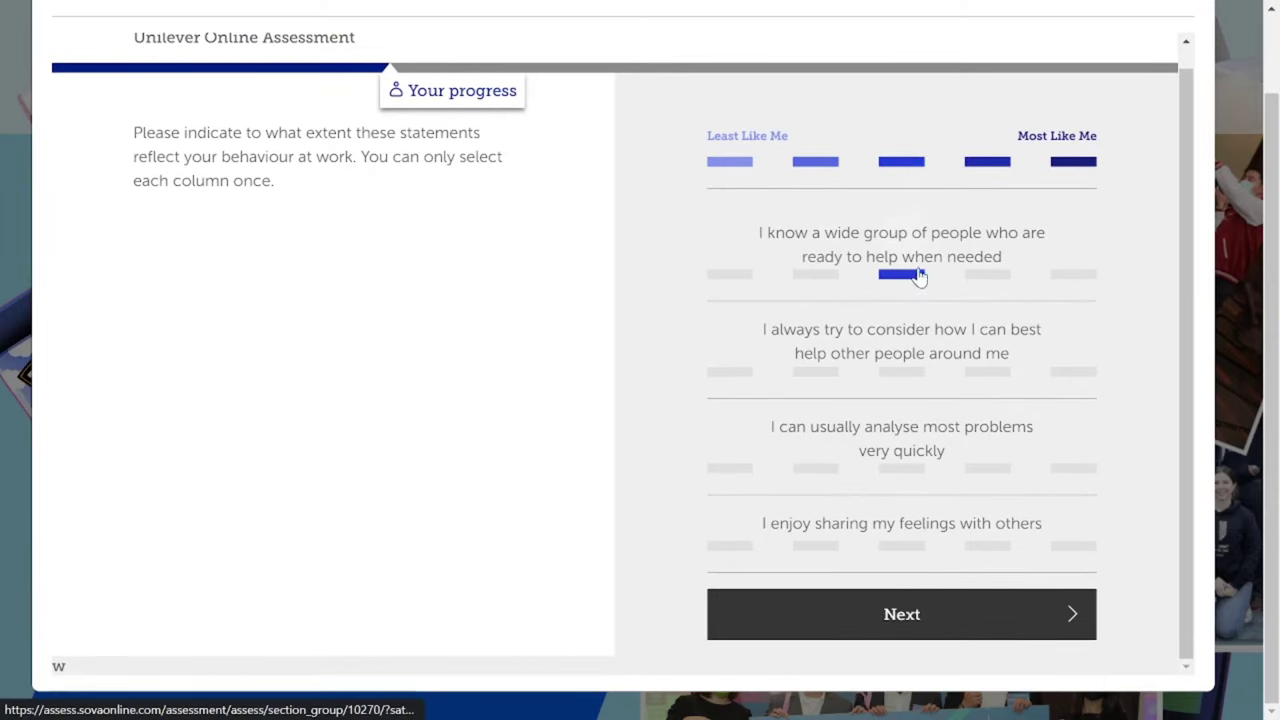
Rate knowing a wide group of helpers 4, considering how to help others 5, analysing problems quickly 3 and sharing feelings 2, and submit the page
{"action": "left_click", "coordinate": [995, 275]}
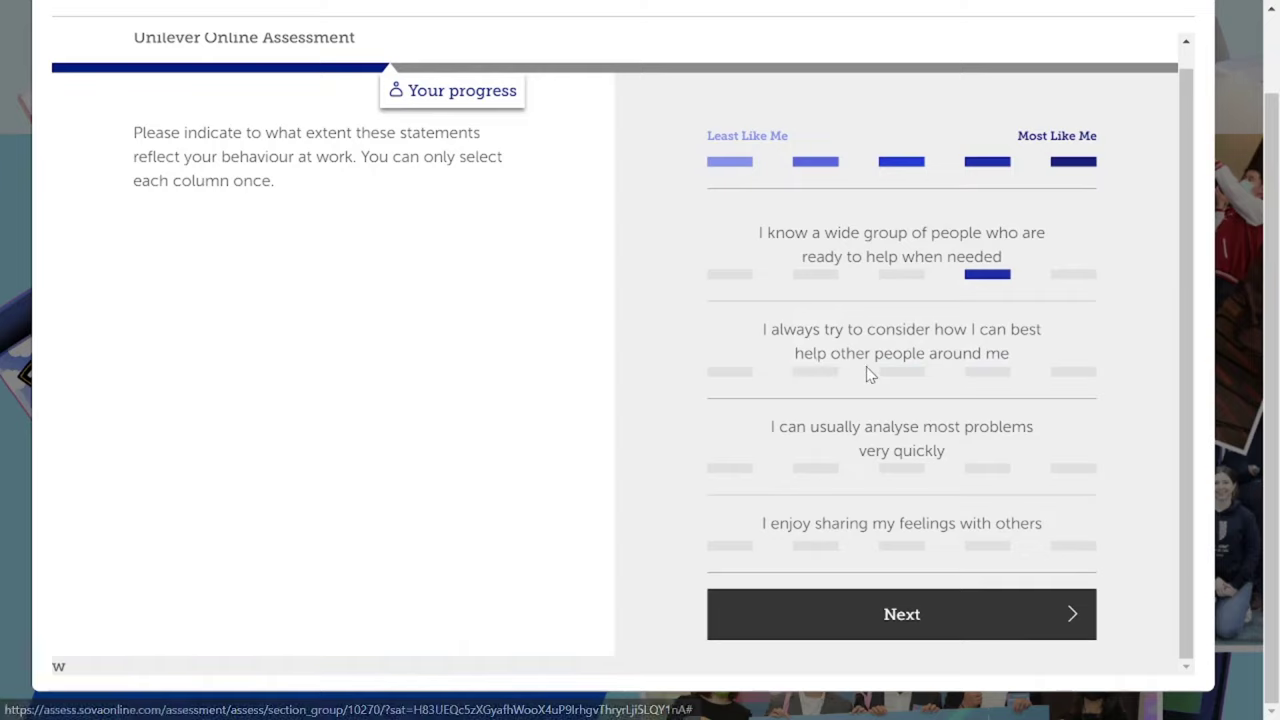
{"action": "left_click", "coordinate": [1076, 373]}
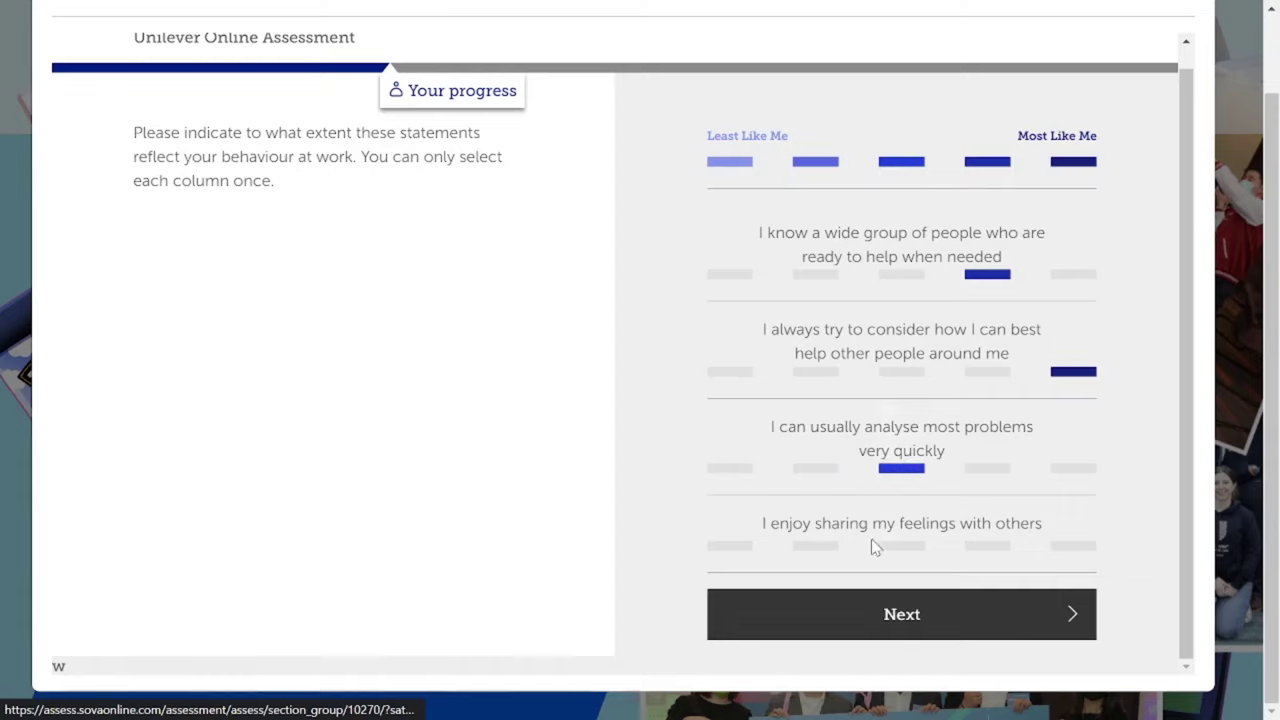
{"action": "left_click", "coordinate": [826, 548]}
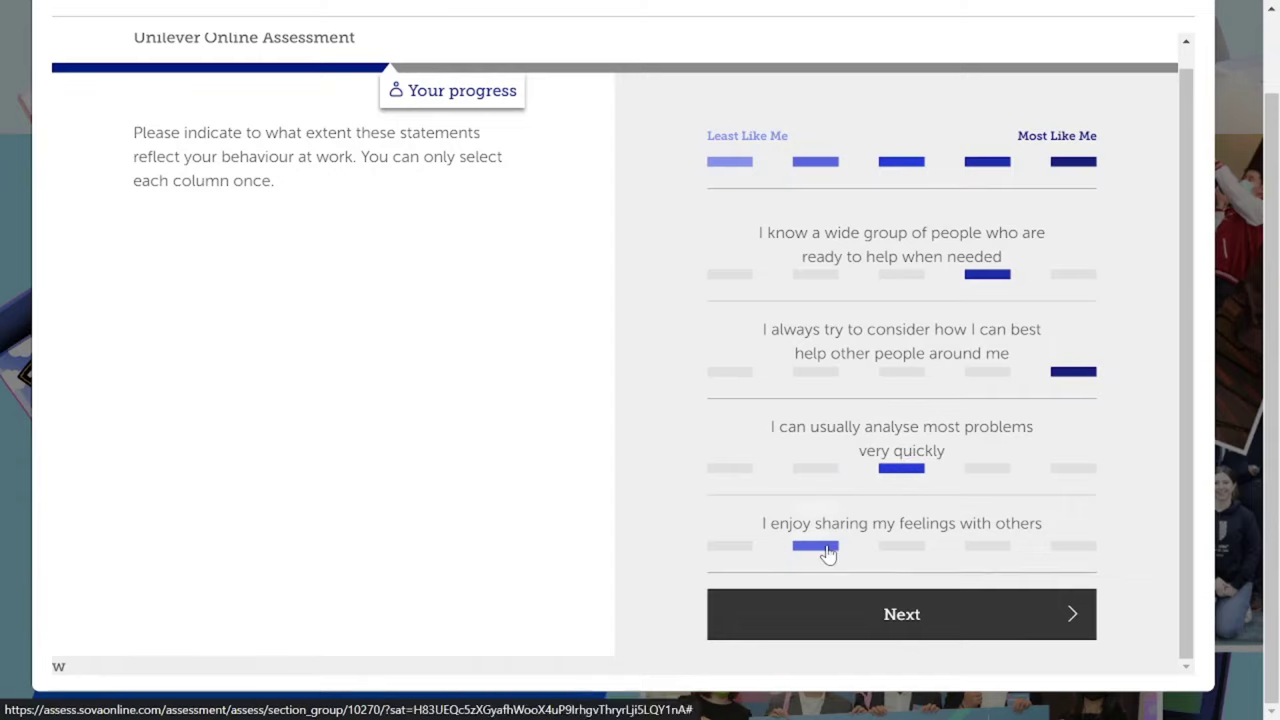
{"action": "left_click", "coordinate": [963, 618]}
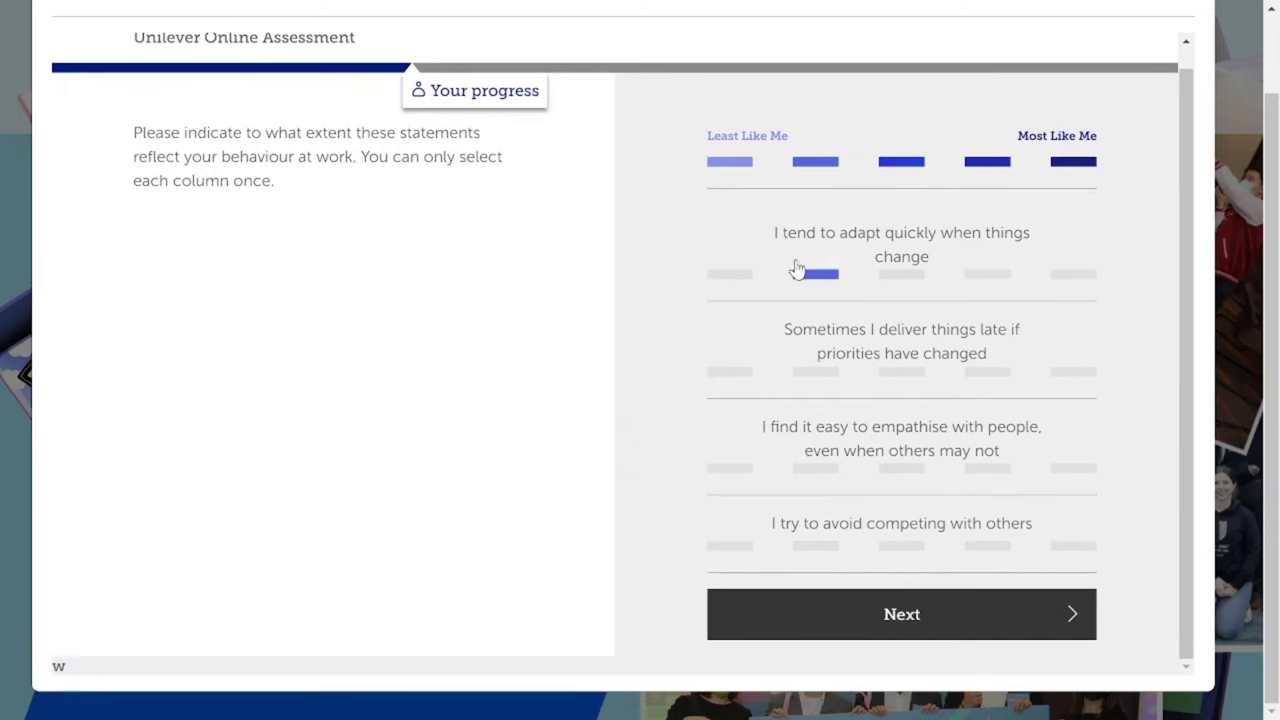
Rate adapting quickly to change 5, sometimes delivering late 4, empathising easily with people 3 and avoiding competition with others 2, and submit the page
{"action": "left_click", "coordinate": [1073, 274]}
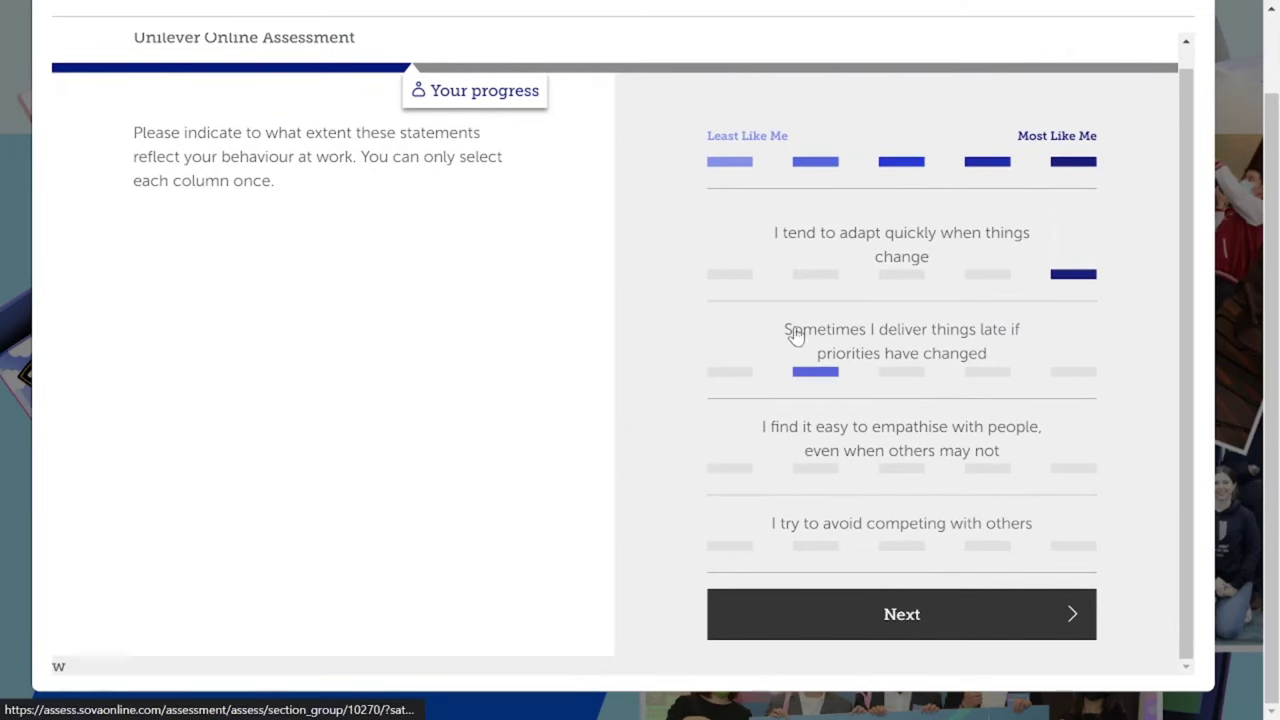
{"action": "left_click", "coordinate": [1000, 380]}
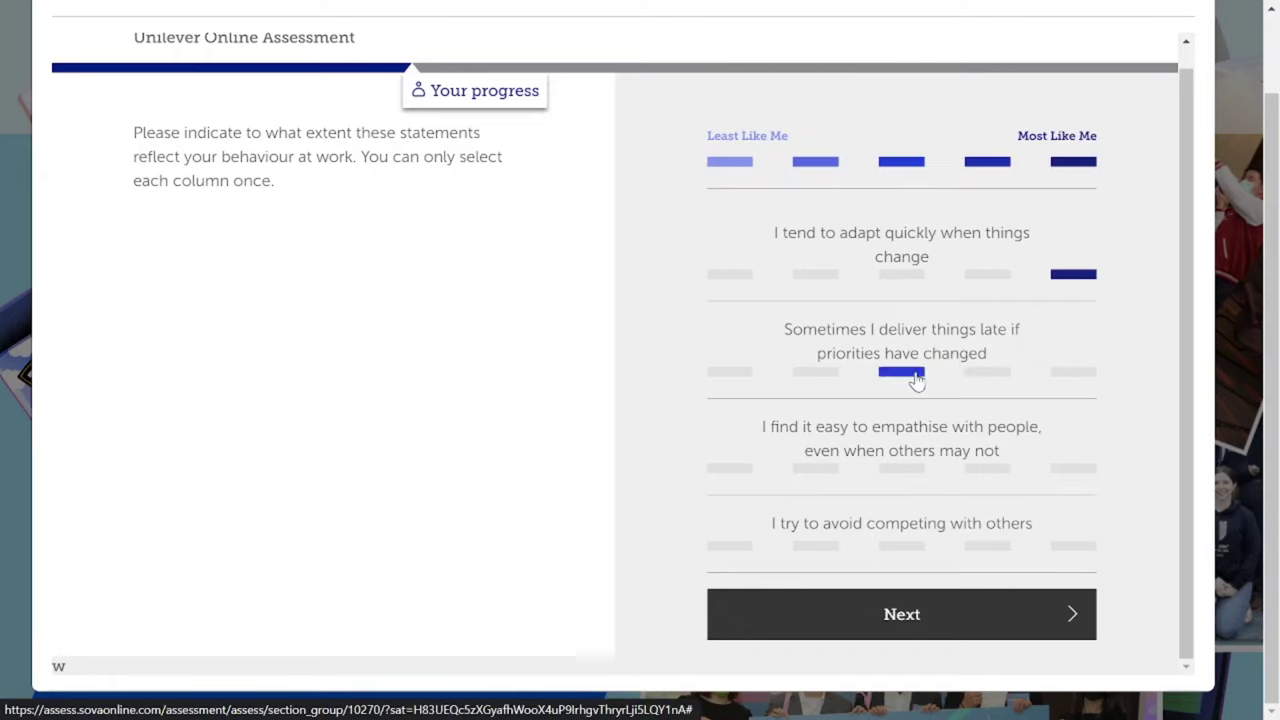
{"action": "left_click", "coordinate": [972, 371]}
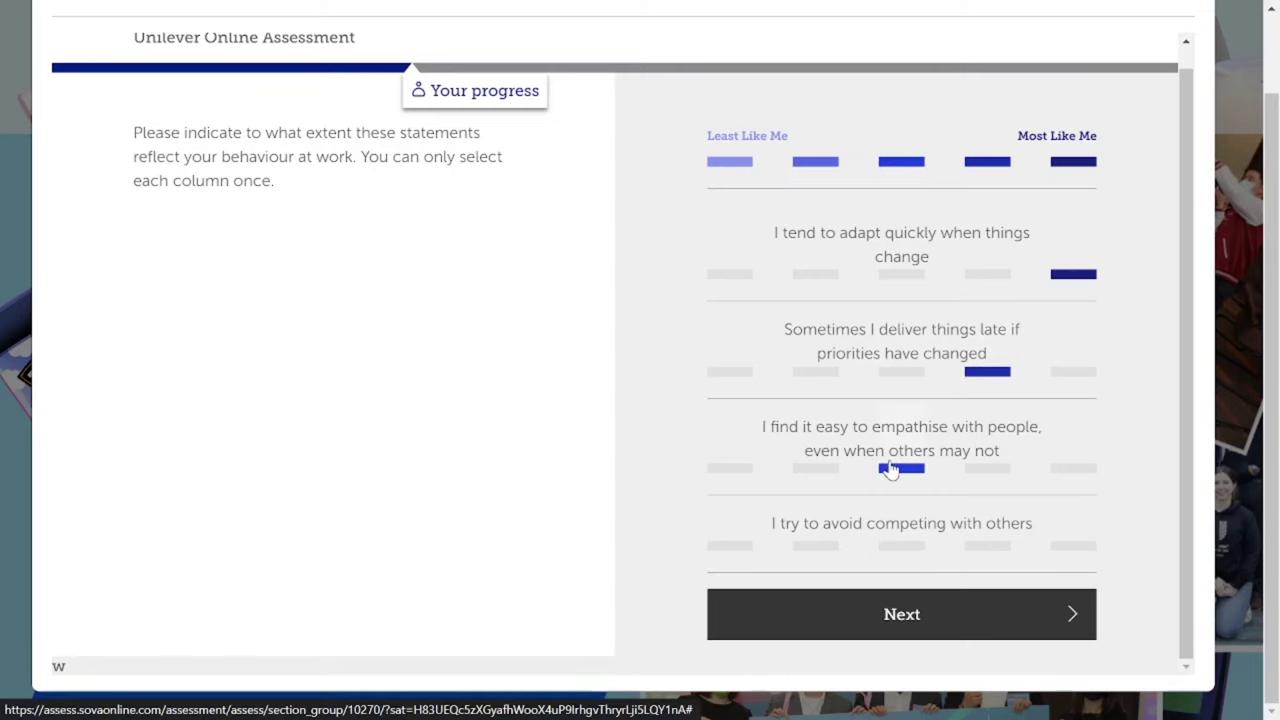
{"action": "left_click", "coordinate": [890, 470]}
{"action": "left_click", "coordinate": [815, 545]}
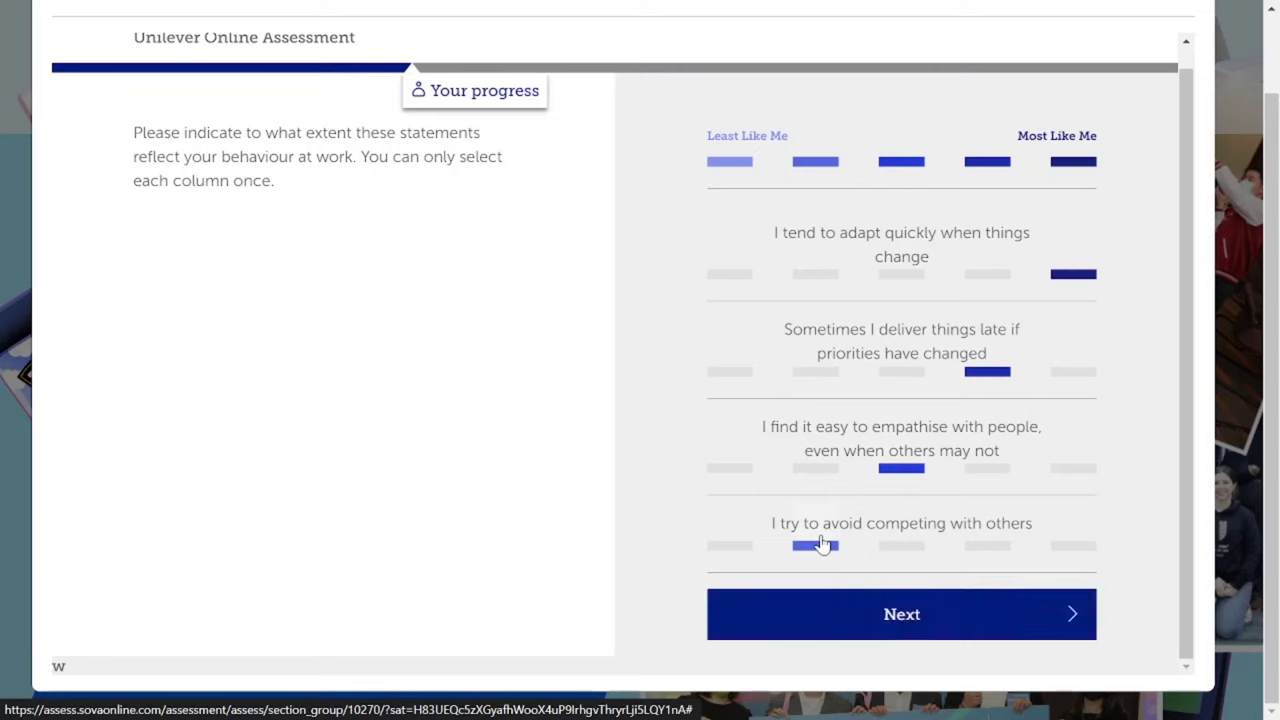
{"action": "left_click", "coordinate": [1010, 622]}
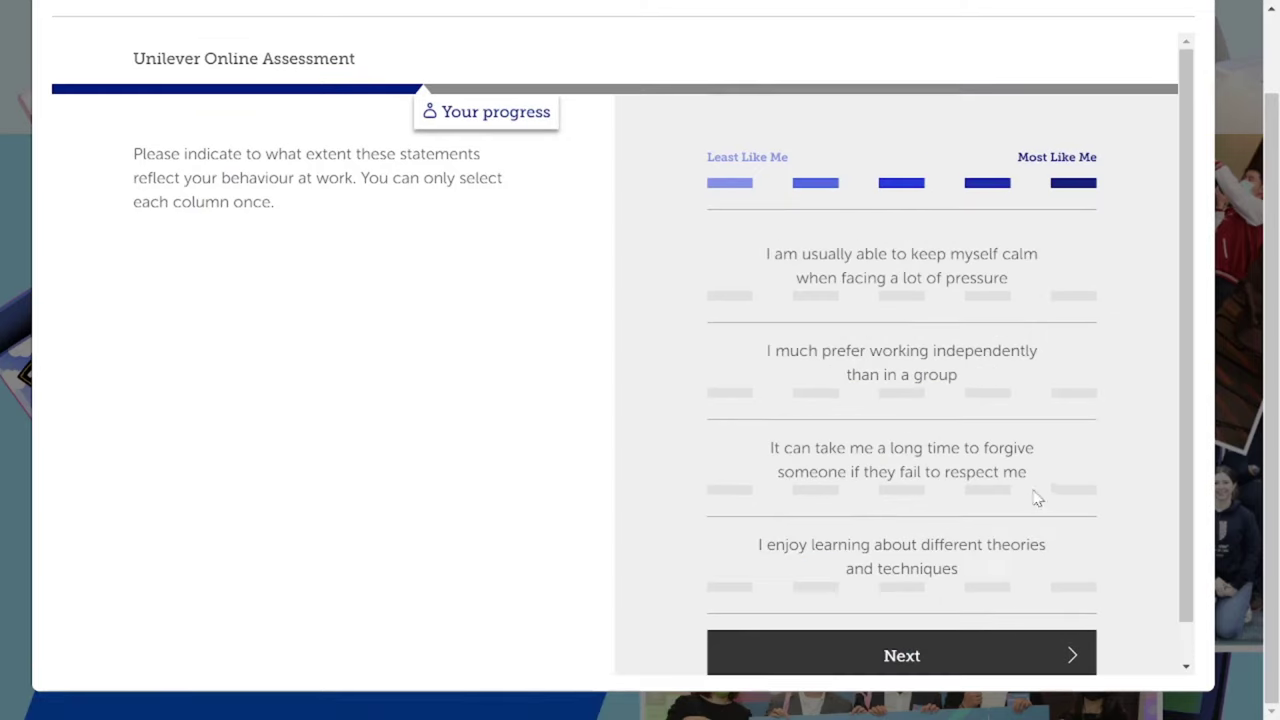
Rate keeping calm under pressure 5, preferring independent work 2, taking long to forgive disrespect 1 and enjoying learning theories and techniques 4, and submit the page
{"action": "scroll", "coordinate": [1034, 486], "scroll_direction": "down", "scroll_amount": 1}
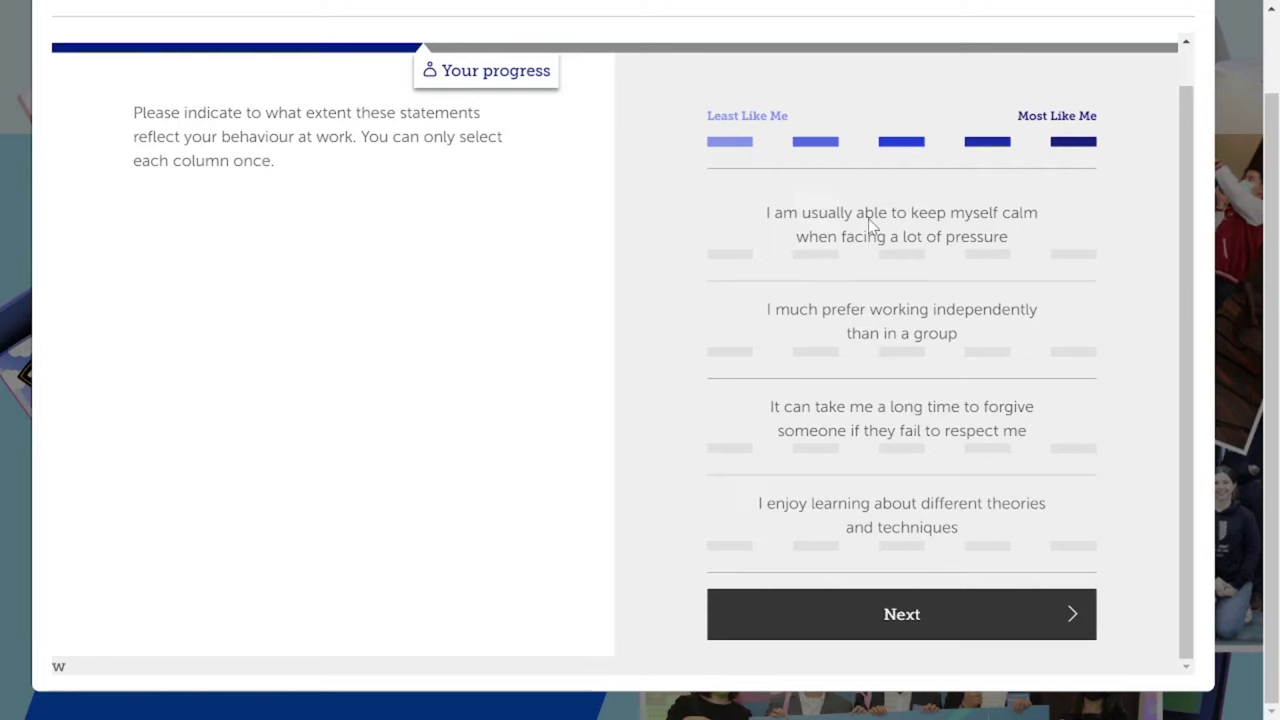
{"action": "left_click", "coordinate": [1056, 257]}
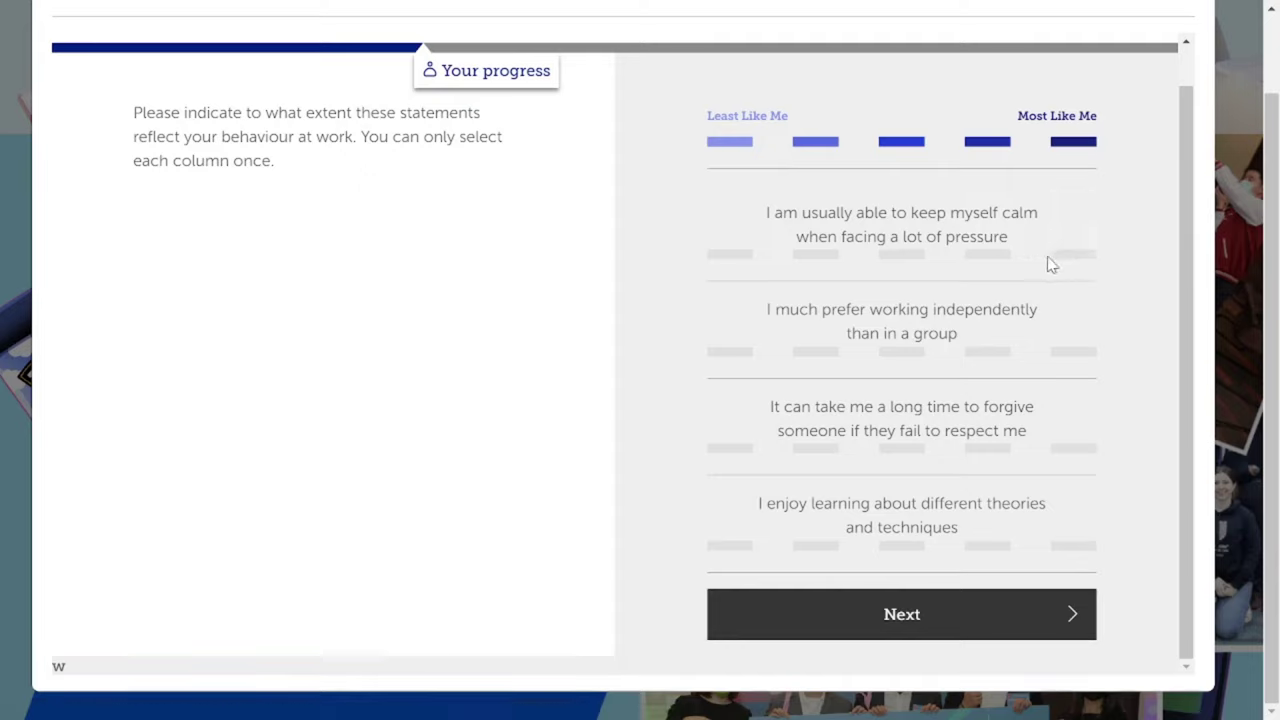
{"action": "left_click", "coordinate": [828, 352]}
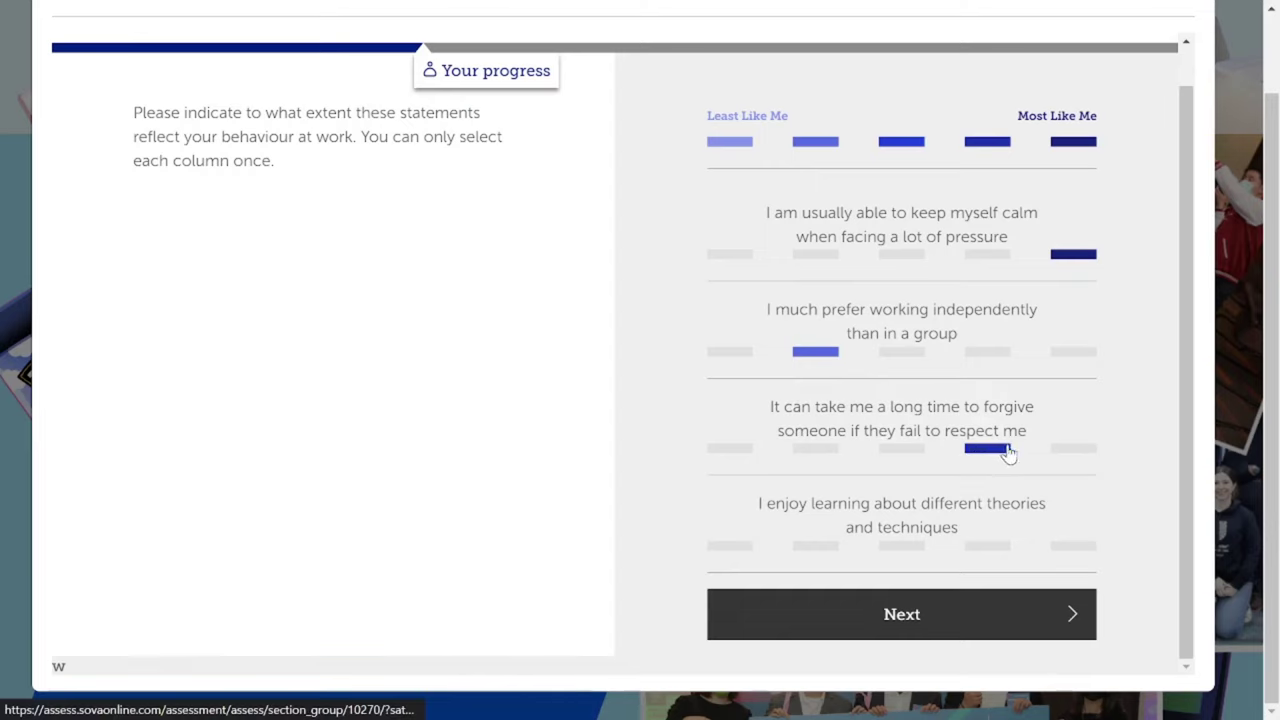
{"action": "left_click", "coordinate": [738, 450]}
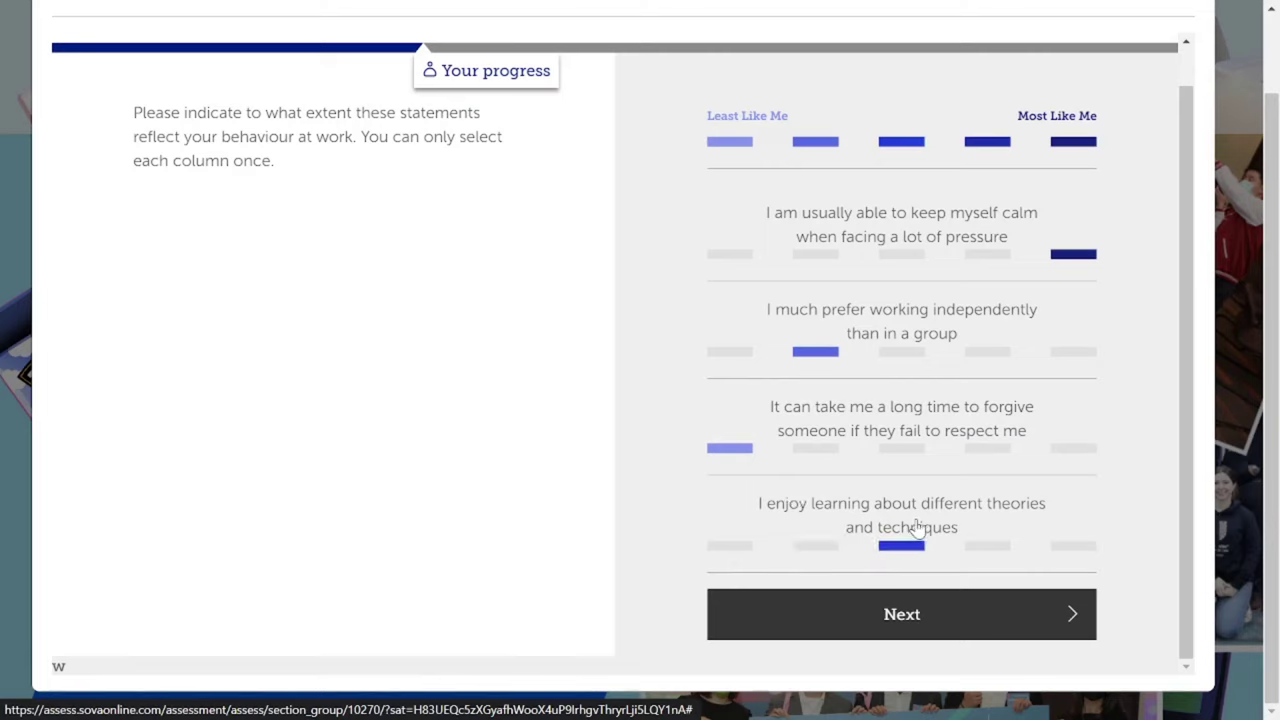
{"action": "left_click", "coordinate": [990, 544]}
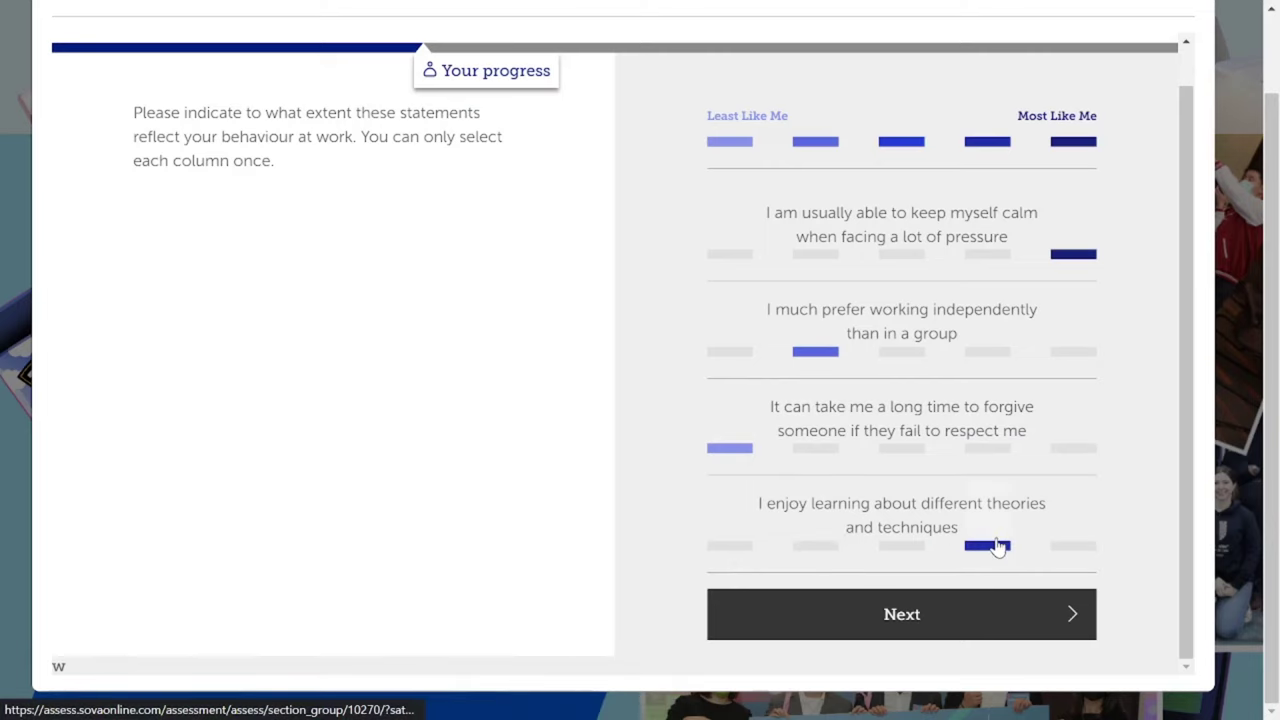
{"action": "left_click", "coordinate": [1023, 602]}
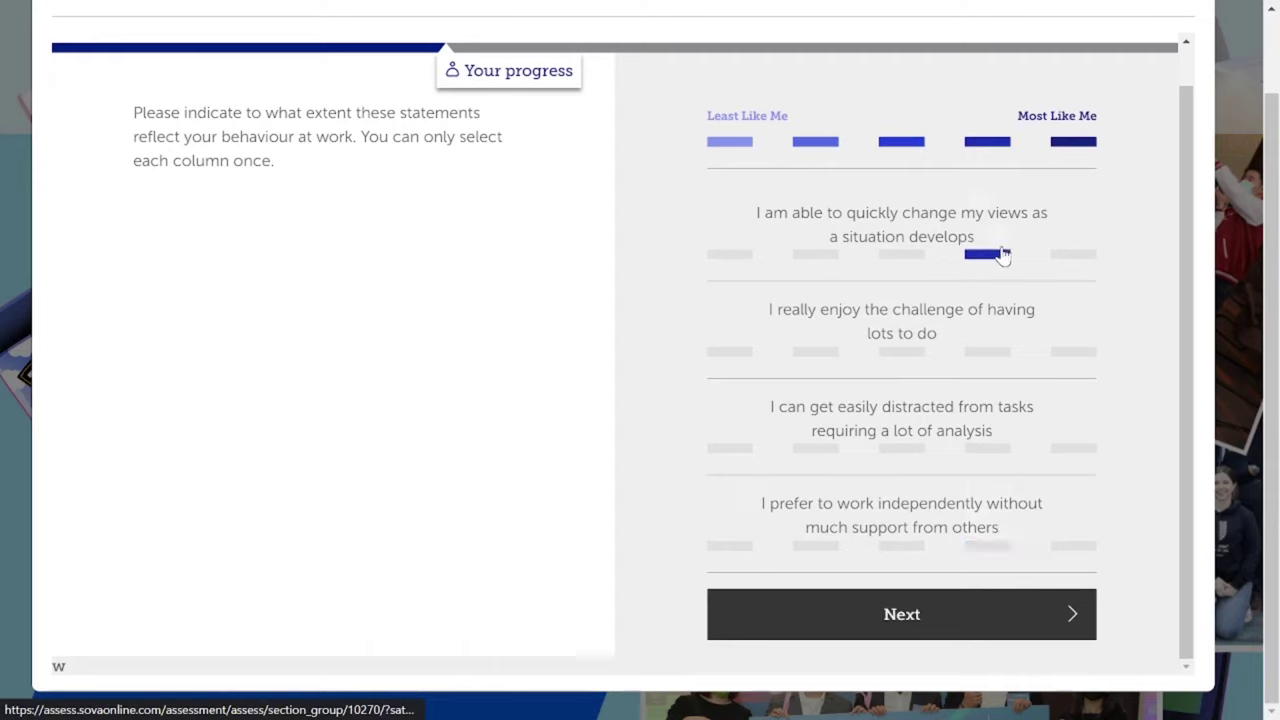
Rate quickly changing views 3, enjoying having lots to do 5, being easily distracted from analysis 1 and preferring to work without support 4, and submit the page
{"action": "left_click", "coordinate": [917, 262]}
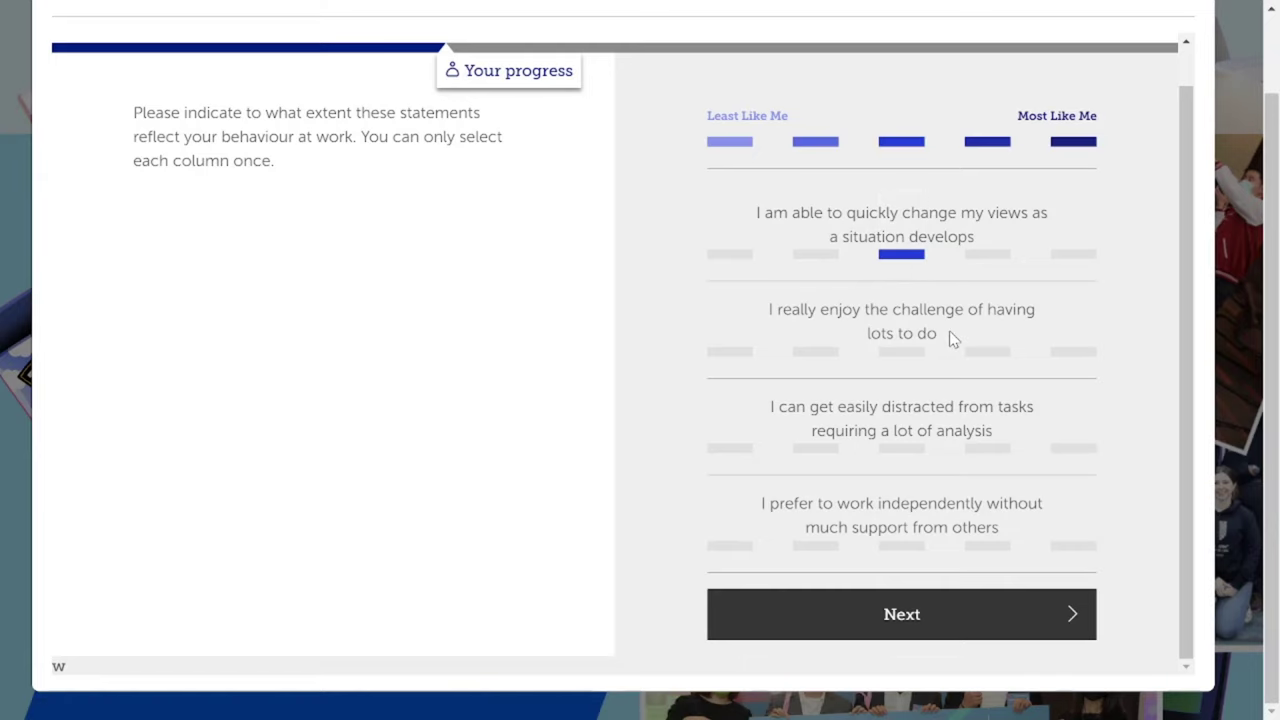
{"action": "left_click", "coordinate": [1084, 358]}
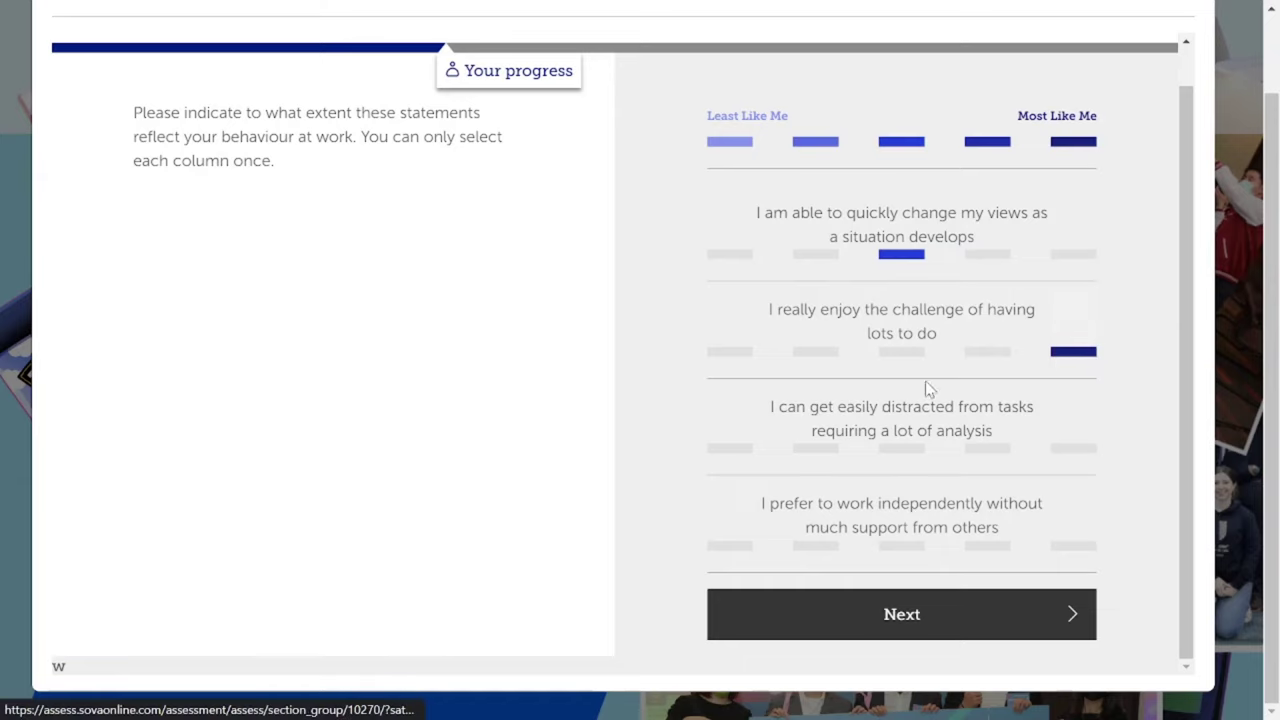
{"action": "left_click", "coordinate": [735, 452]}
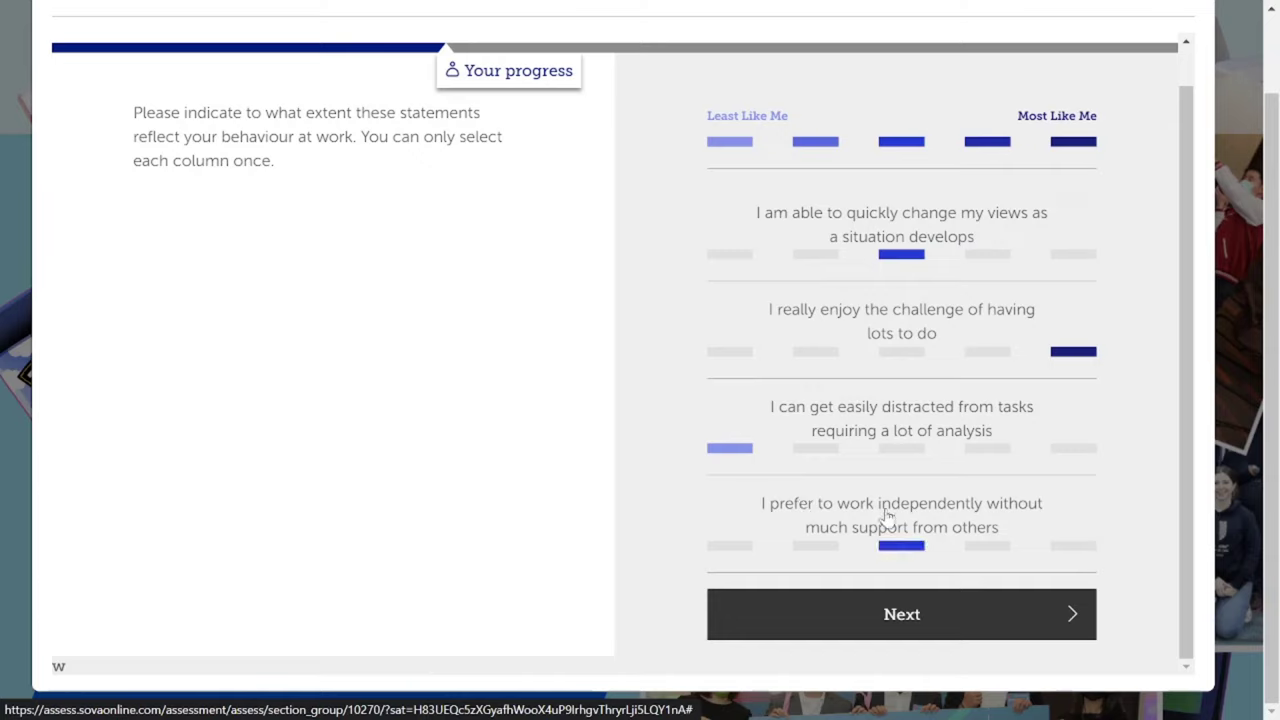
{"action": "left_click", "coordinate": [982, 548]}
{"action": "left_click", "coordinate": [986, 614]}
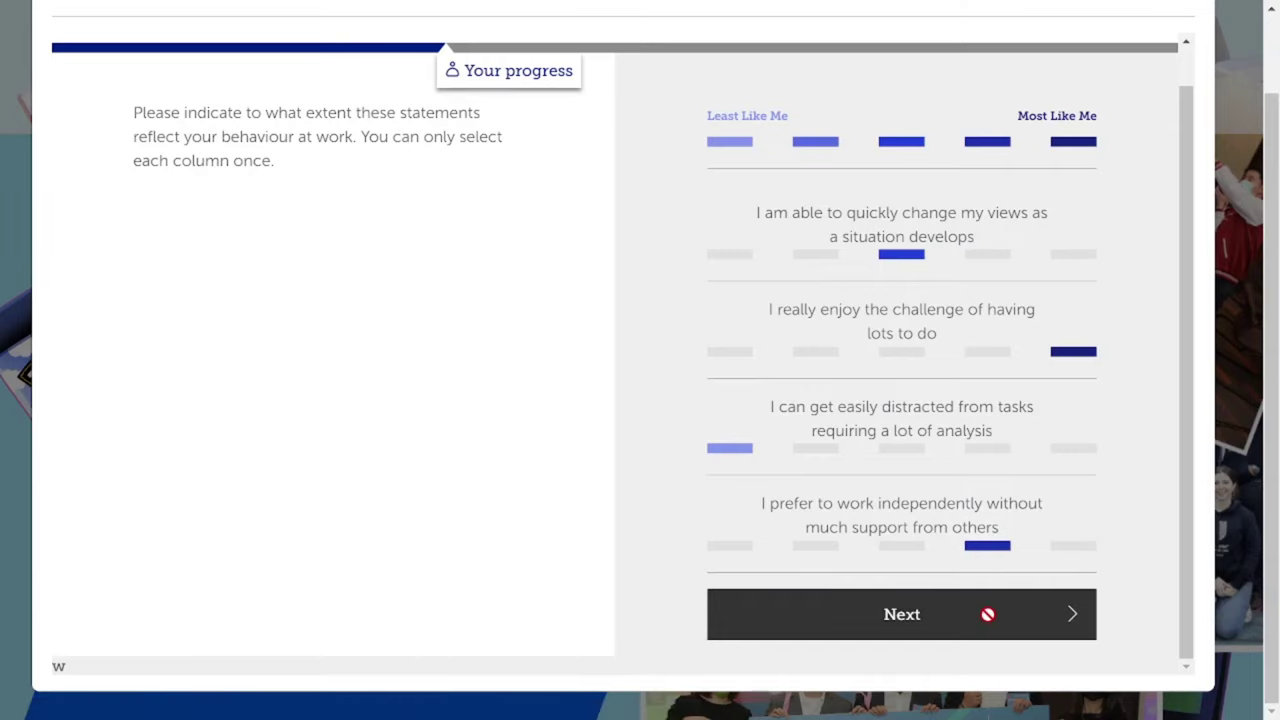
Rate exploring different perspectives 2, worrying when things go wrong 3, taking things as they come 4 and not wanting different treatment 5, and submit the page
{"action": "scroll", "coordinate": [883, 260], "scroll_direction": "down", "scroll_amount": 1}
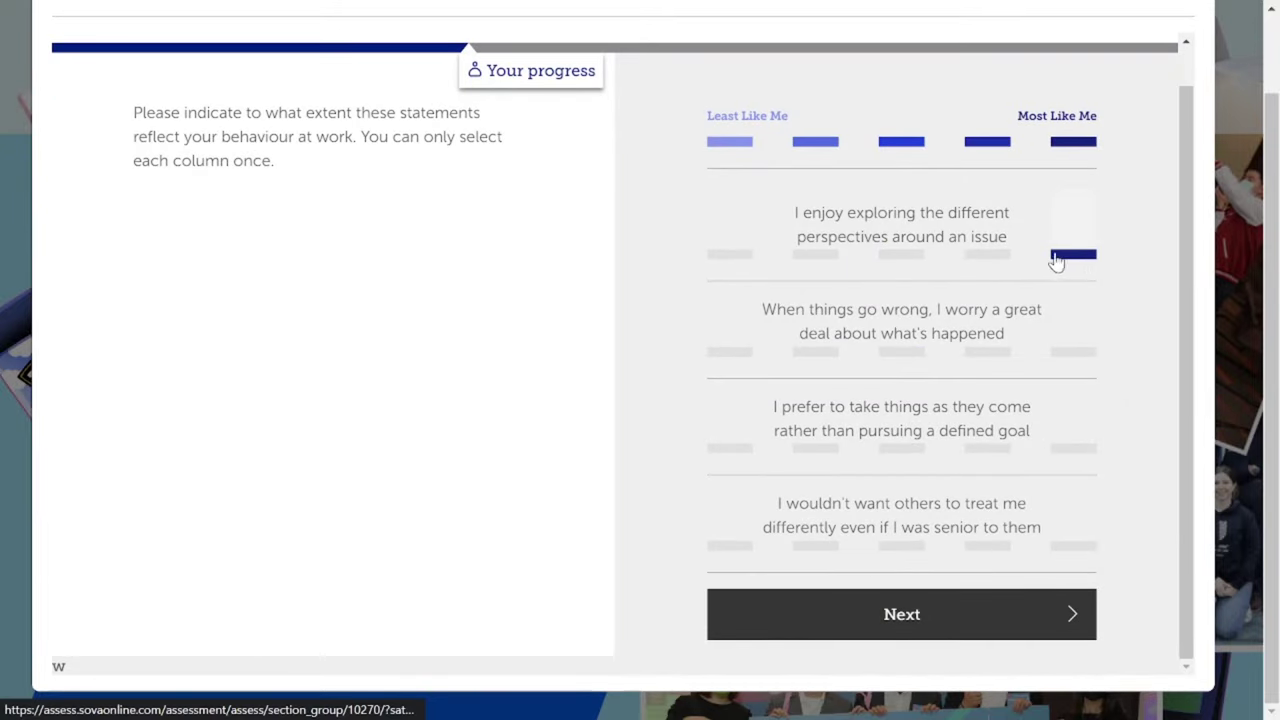
{"action": "left_click", "coordinate": [921, 254]}
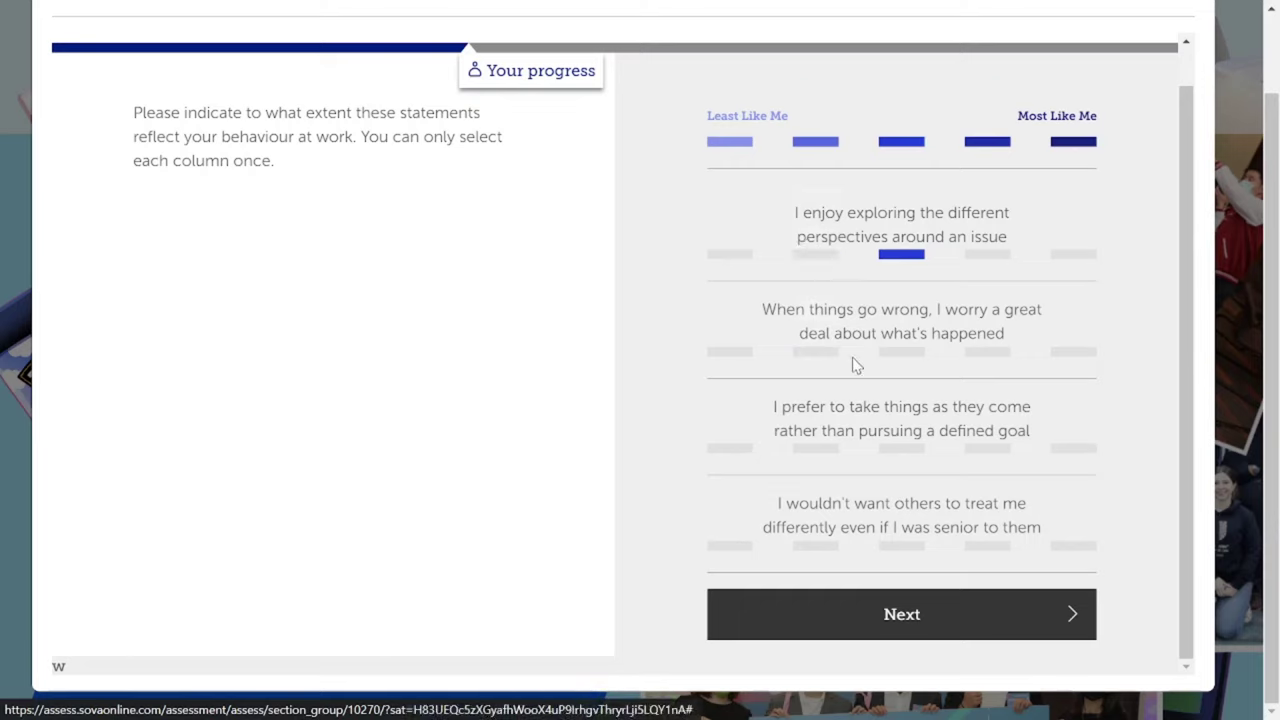
{"action": "left_click", "coordinate": [980, 353]}
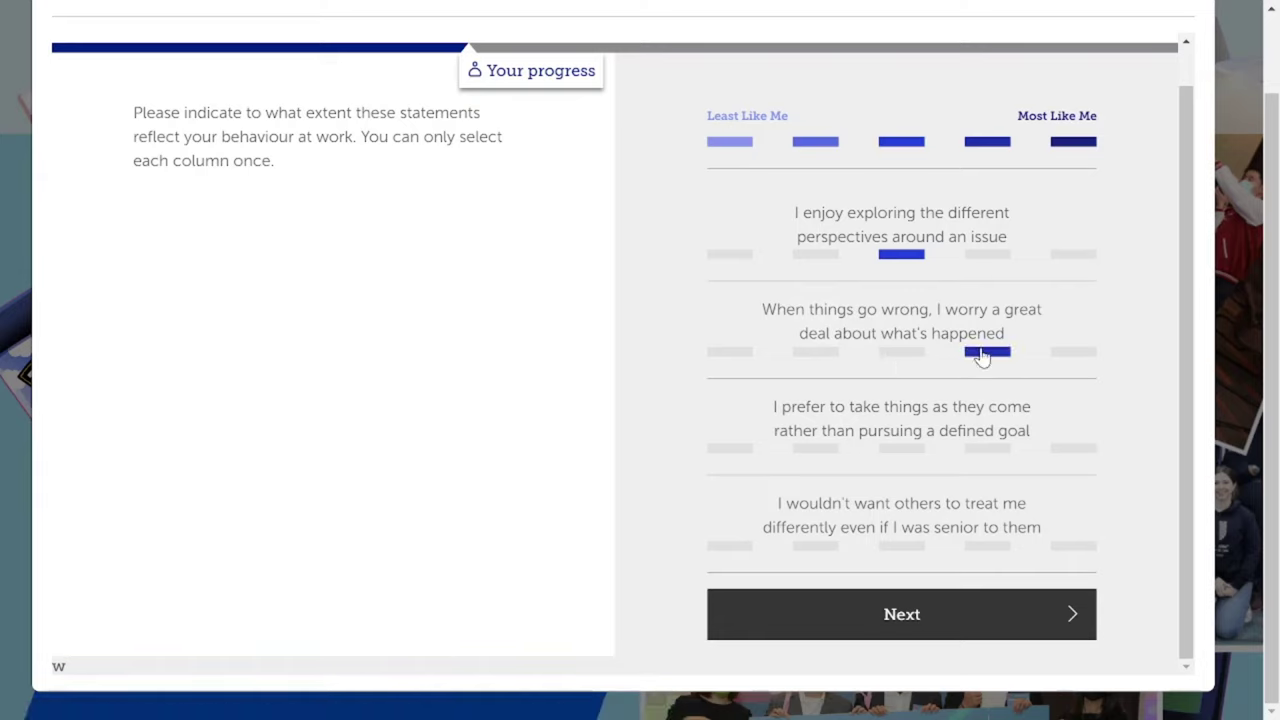
{"action": "left_click", "coordinate": [826, 257]}
{"action": "left_click", "coordinate": [901, 352]}
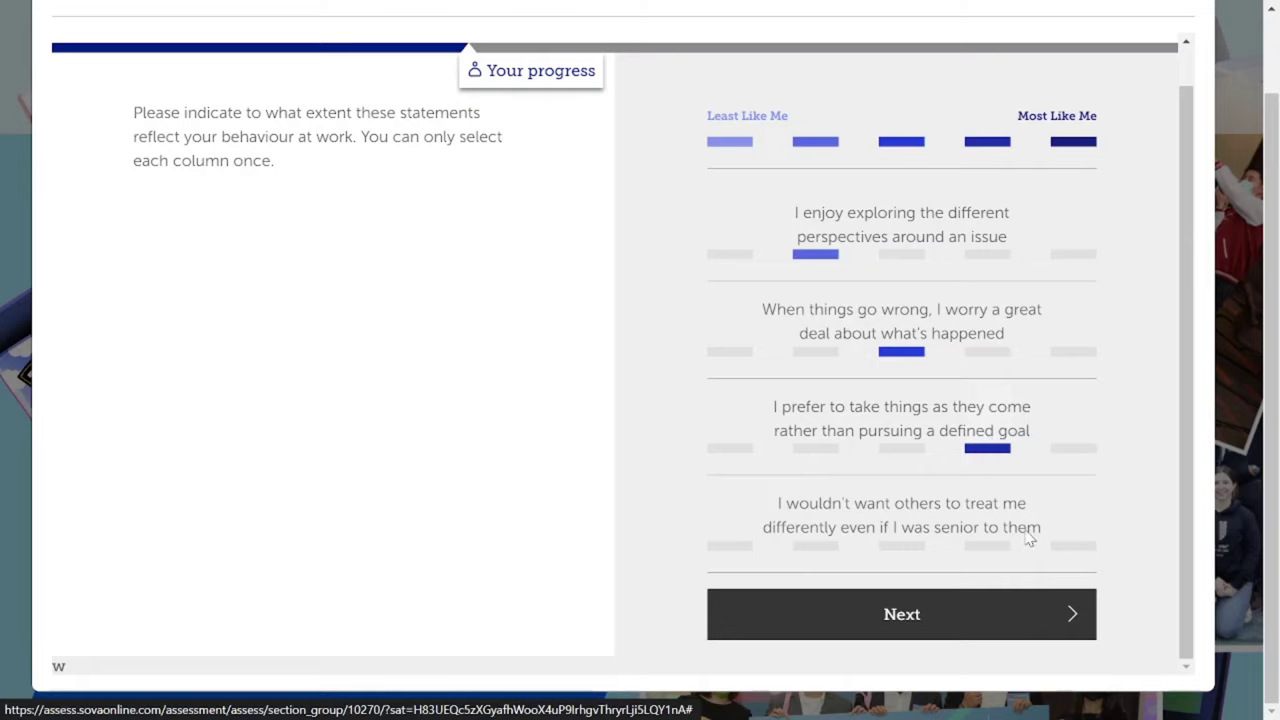
{"action": "left_click", "coordinate": [1057, 552]}
{"action": "left_click", "coordinate": [962, 600]}
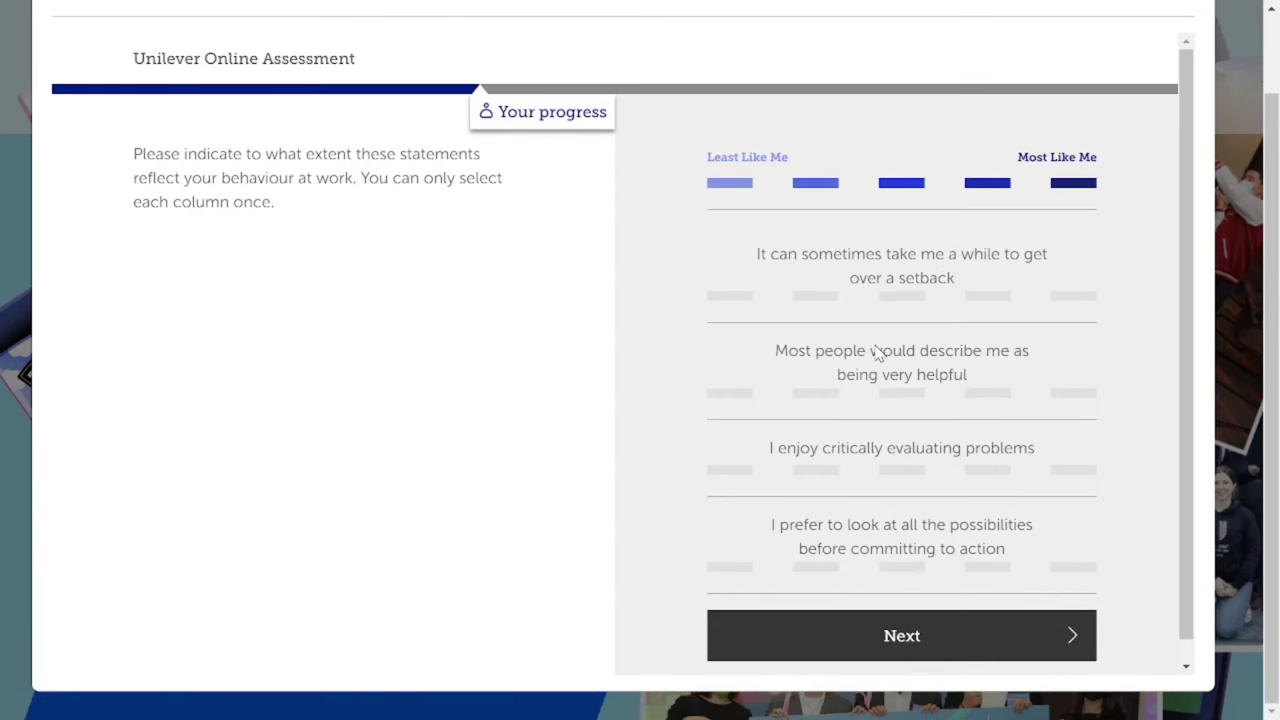
Rate taking a while to get over setbacks 4, being very helpful 5, critically evaluating problems 3 and considering all possibilities 2, and submit the page
{"action": "scroll", "coordinate": [808, 349], "scroll_direction": "down", "scroll_amount": 1}
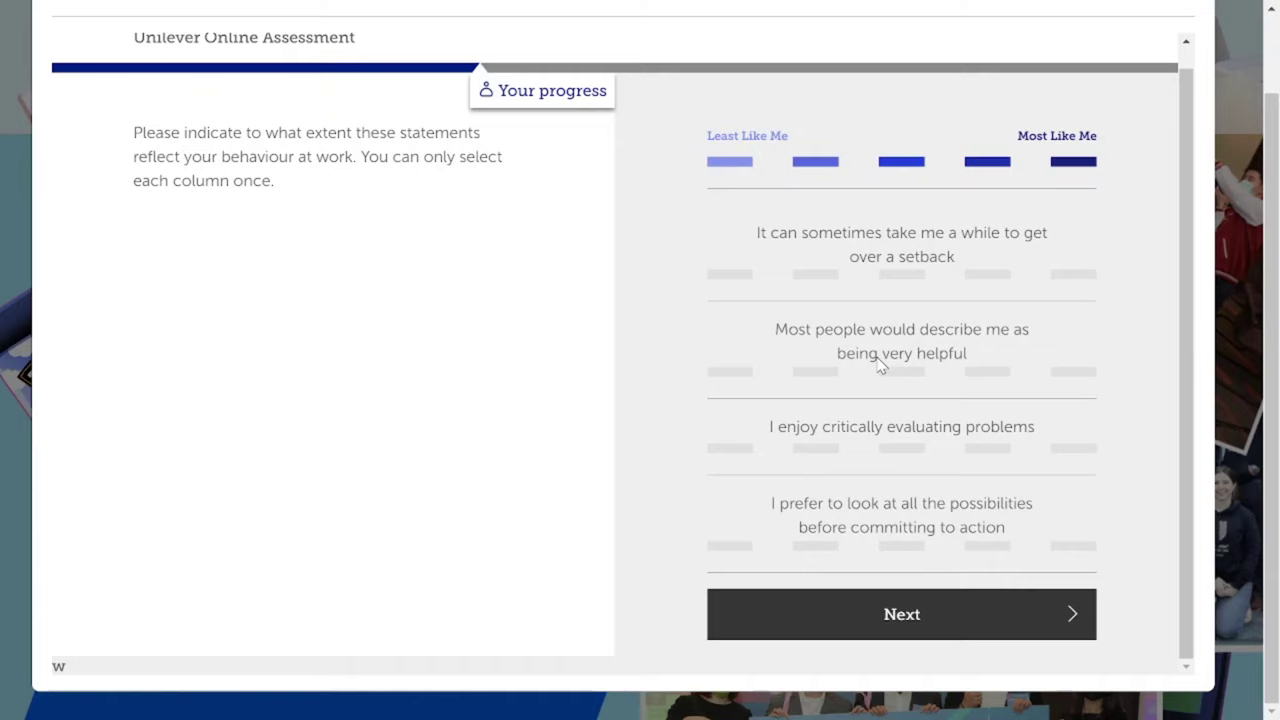
{"action": "left_click", "coordinate": [996, 273]}
{"action": "left_click", "coordinate": [914, 369]}
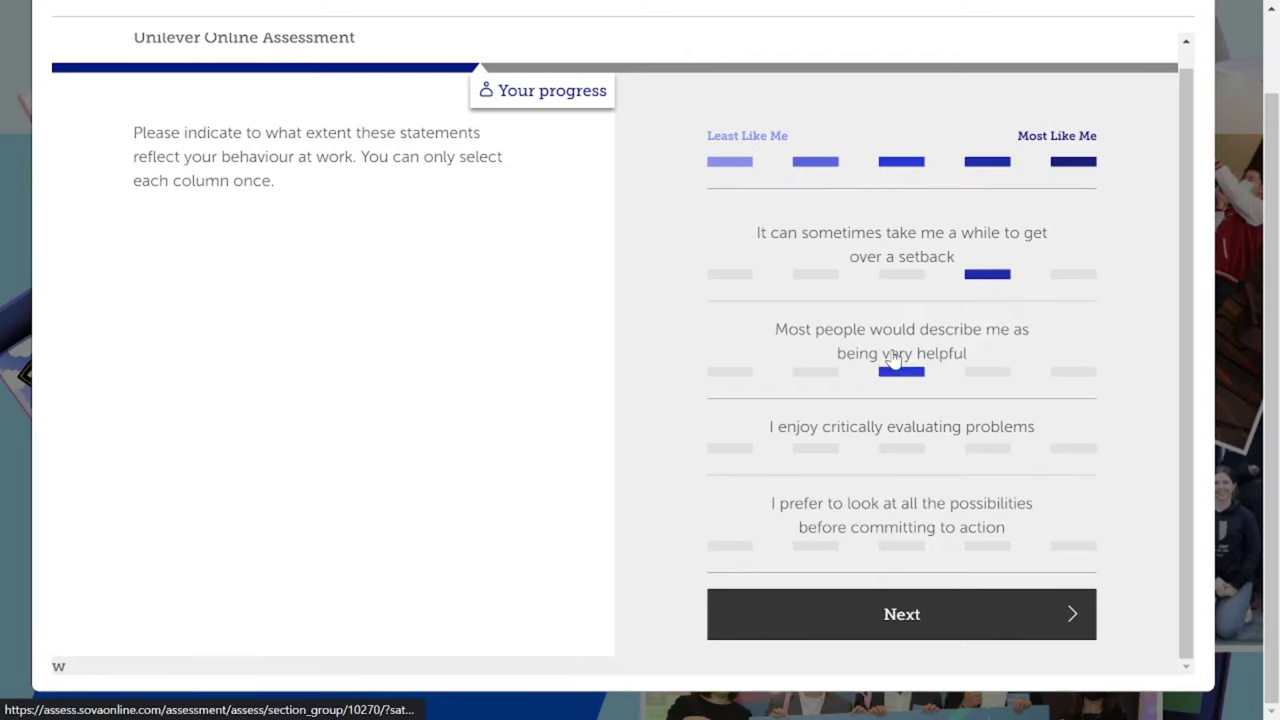
{"action": "left_click", "coordinate": [1083, 375]}
{"action": "left_click", "coordinate": [903, 448]}
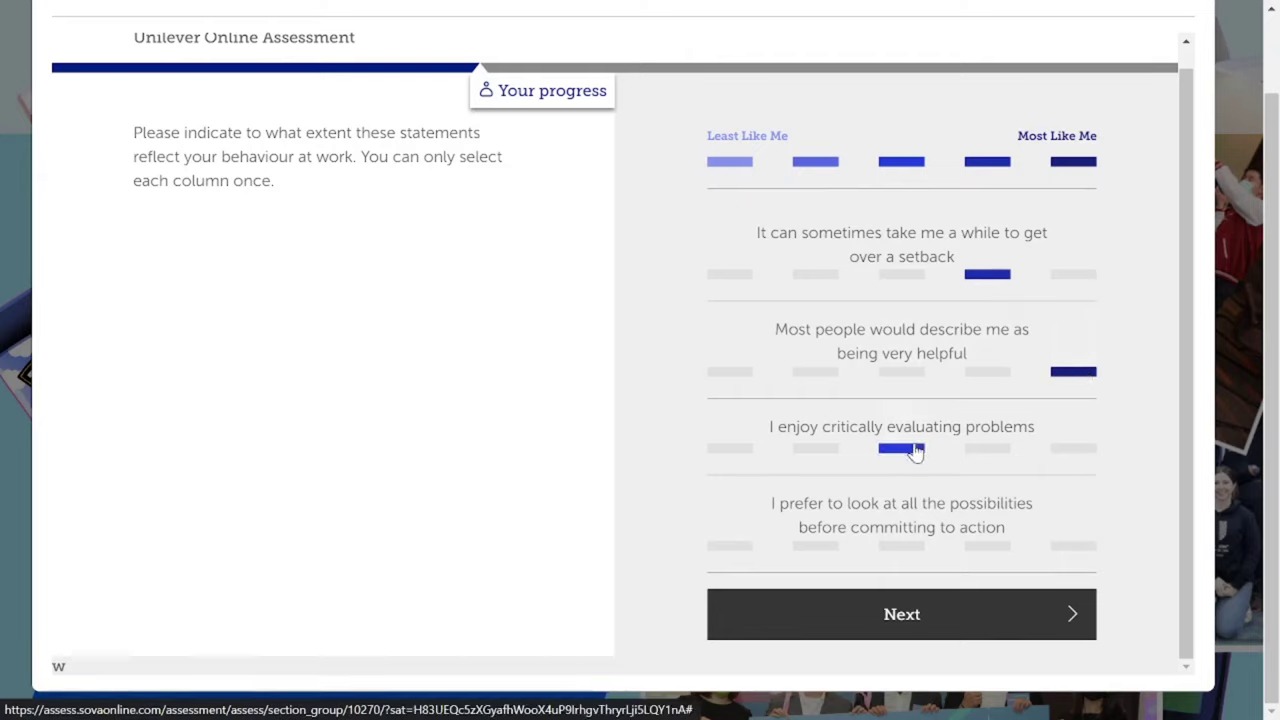
{"action": "left_click", "coordinate": [833, 545]}
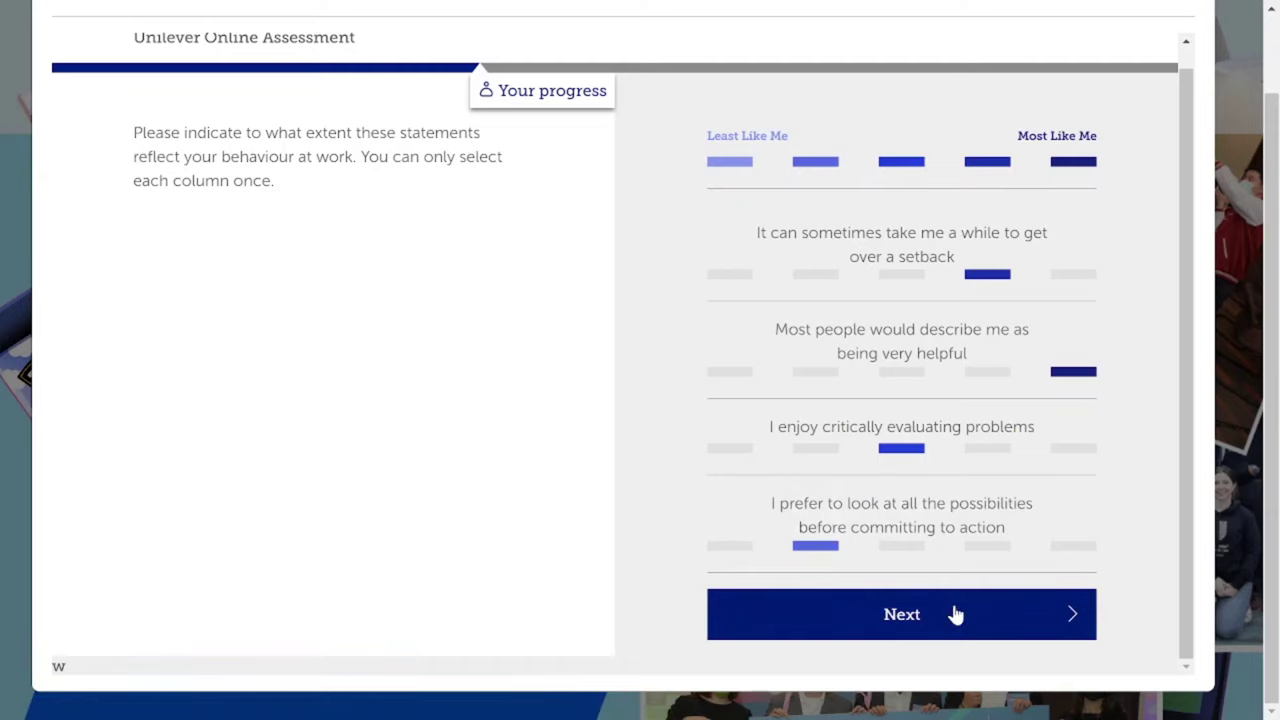
{"action": "left_click", "coordinate": [955, 612]}
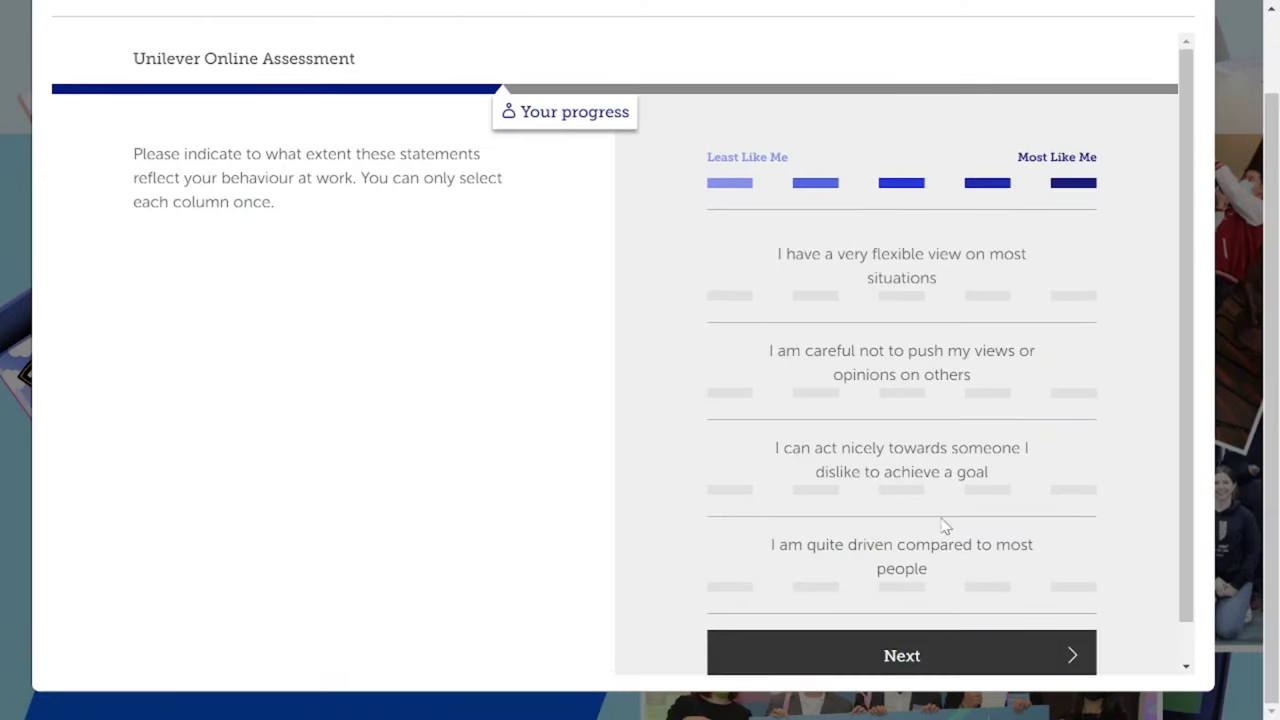
Rate having a flexible view 4, not pushing views on others 2, acting nicely towards disliked people 3 and being quite driven 5, and submit the page
{"action": "scroll", "coordinate": [945, 500], "scroll_direction": "down", "scroll_amount": 1}
{"action": "scroll", "coordinate": [942, 469], "scroll_direction": "up", "scroll_amount": 2}
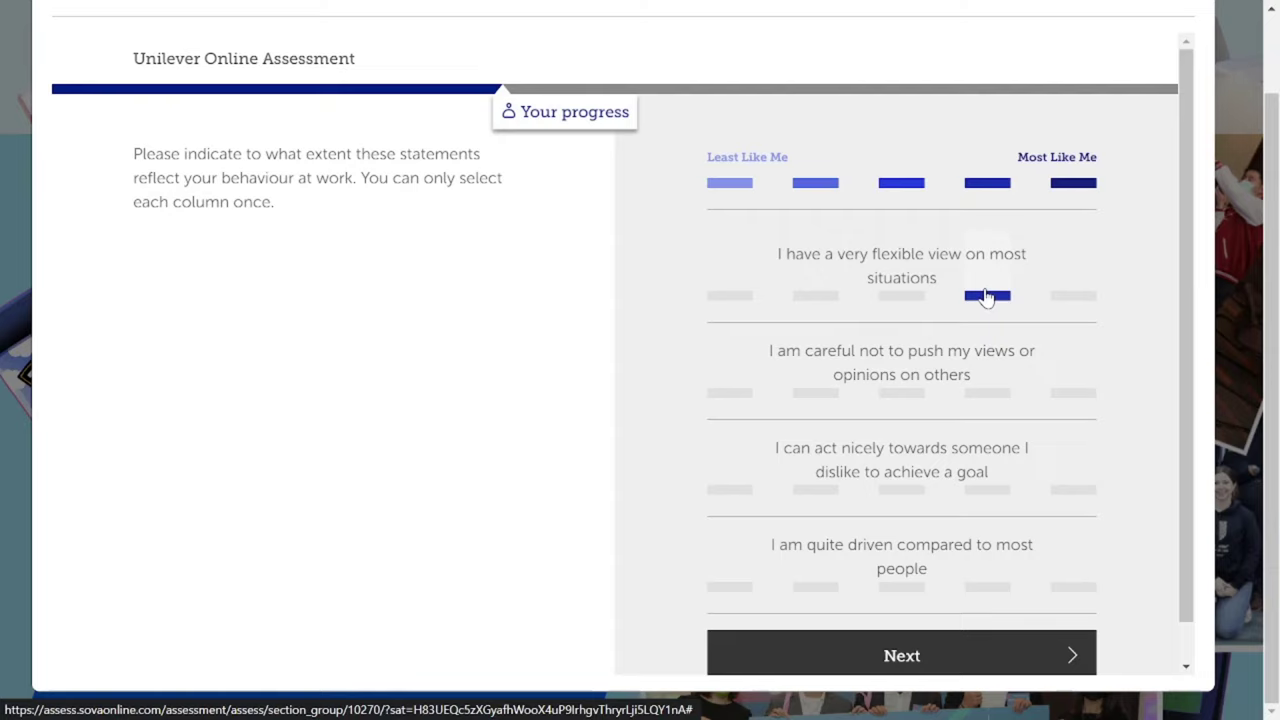
{"action": "scroll", "coordinate": [986, 549], "scroll_direction": "down", "scroll_amount": 1}
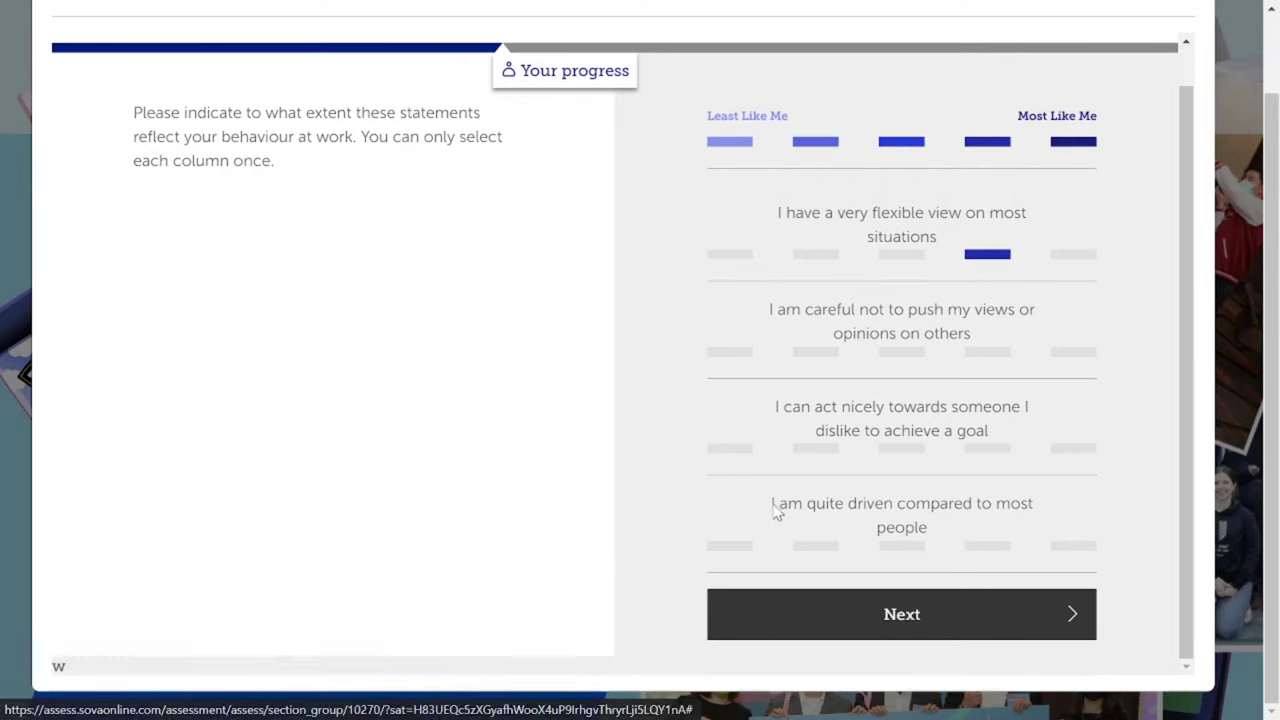
{"action": "left_click", "coordinate": [1082, 550]}
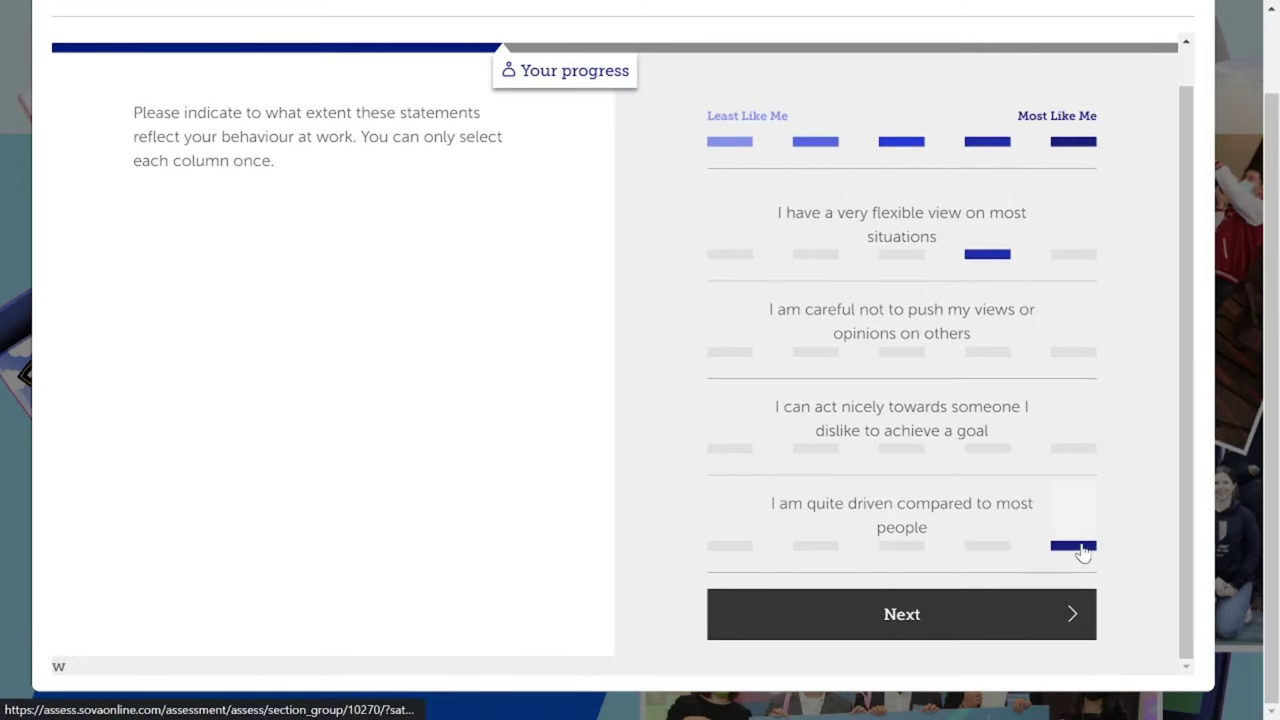
{"action": "left_click", "coordinate": [895, 362]}
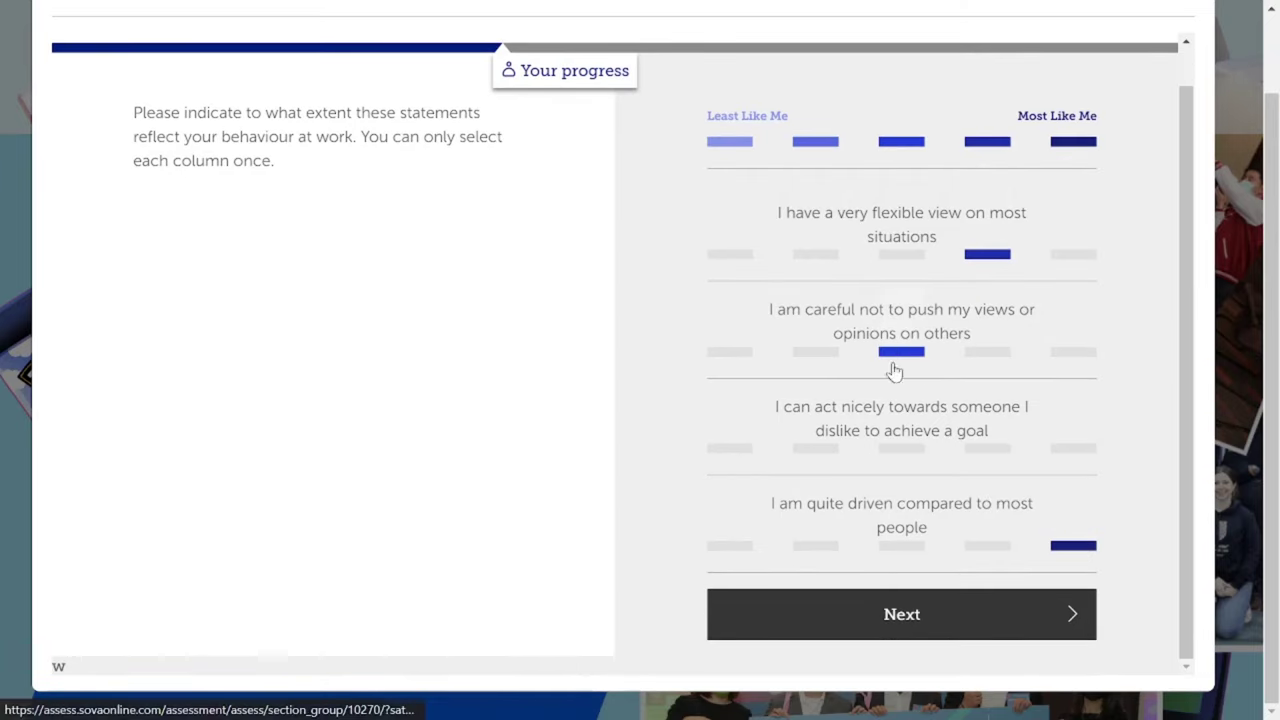
{"action": "left_click", "coordinate": [822, 455]}
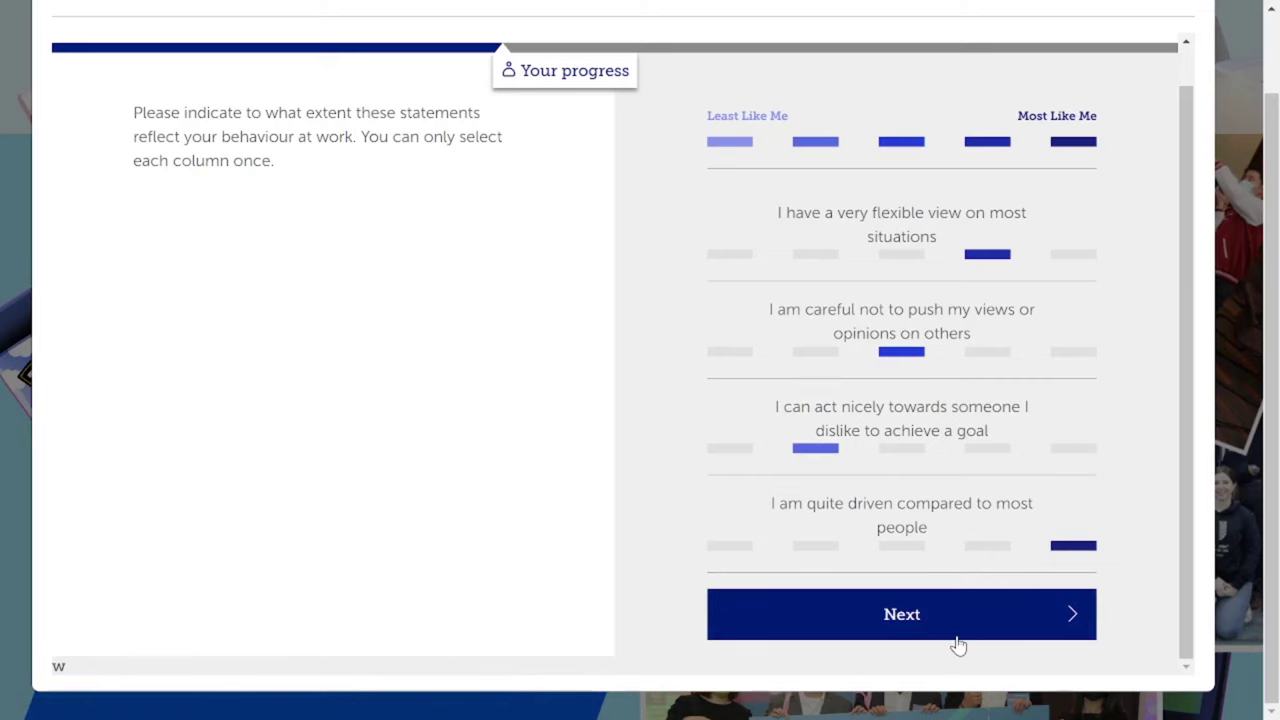
{"action": "left_click", "coordinate": [818, 351]}
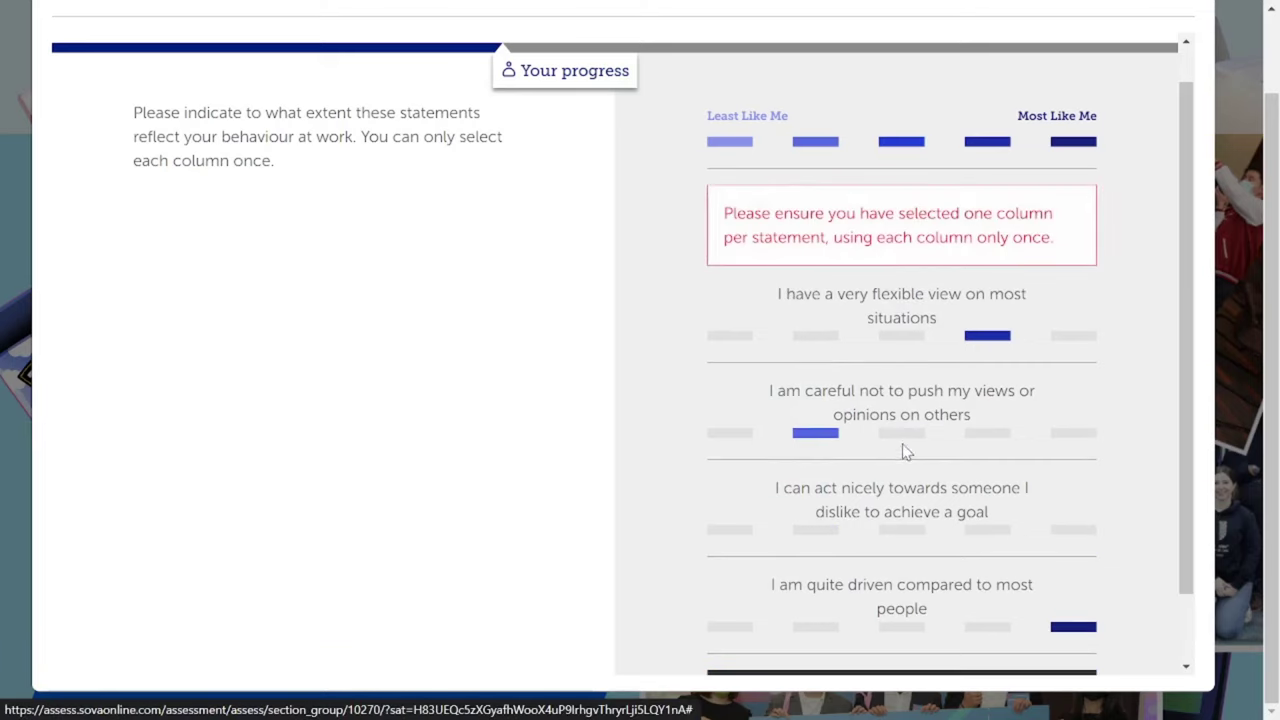
{"action": "left_click", "coordinate": [897, 533]}
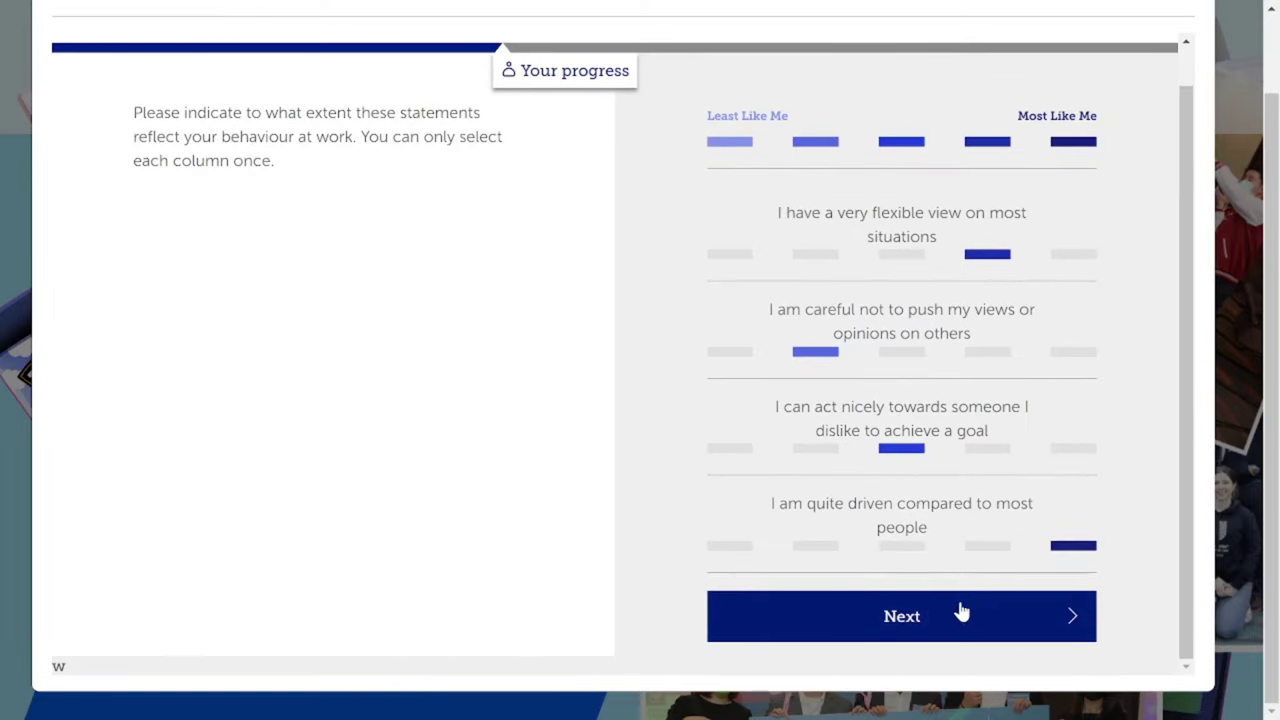
{"action": "left_click", "coordinate": [961, 612]}
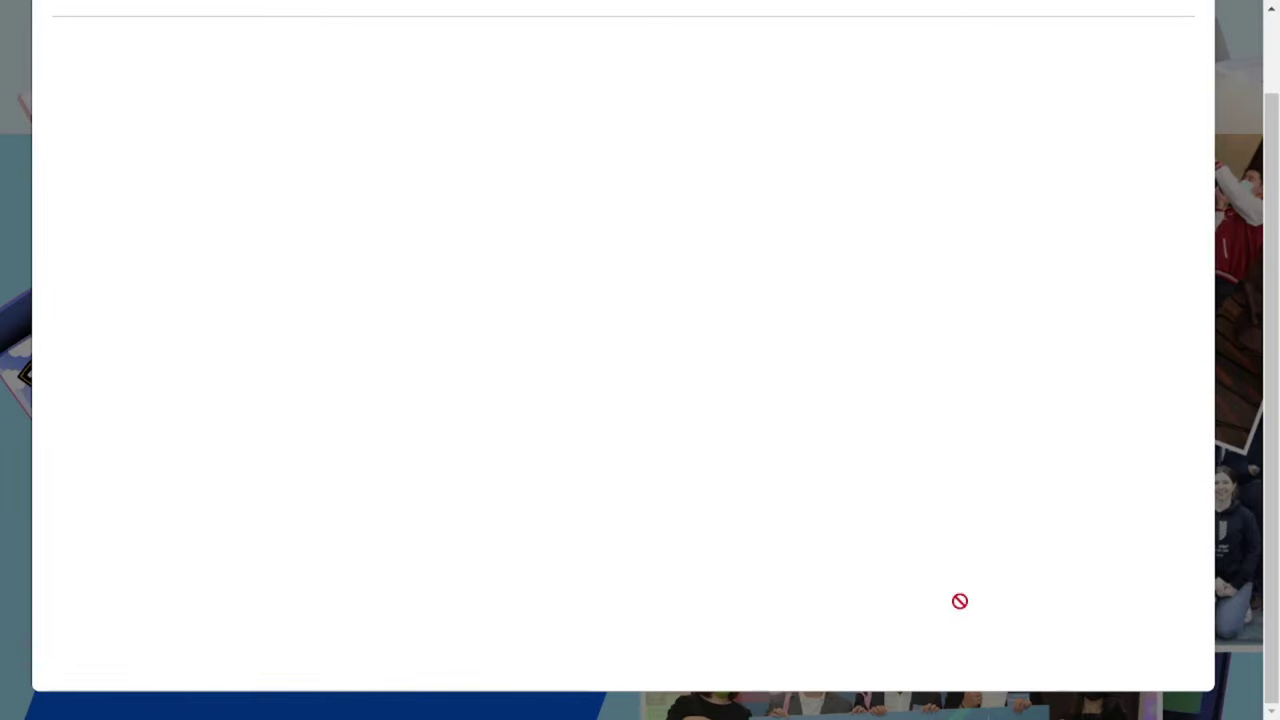
Read the Motivation Questionnaire instructions through to the end and continue to the practice question
{"action": "scroll", "coordinate": [498, 428], "scroll_direction": "down", "scroll_amount": 2}
{"action": "scroll", "coordinate": [498, 428], "scroll_direction": "up", "scroll_amount": 2}
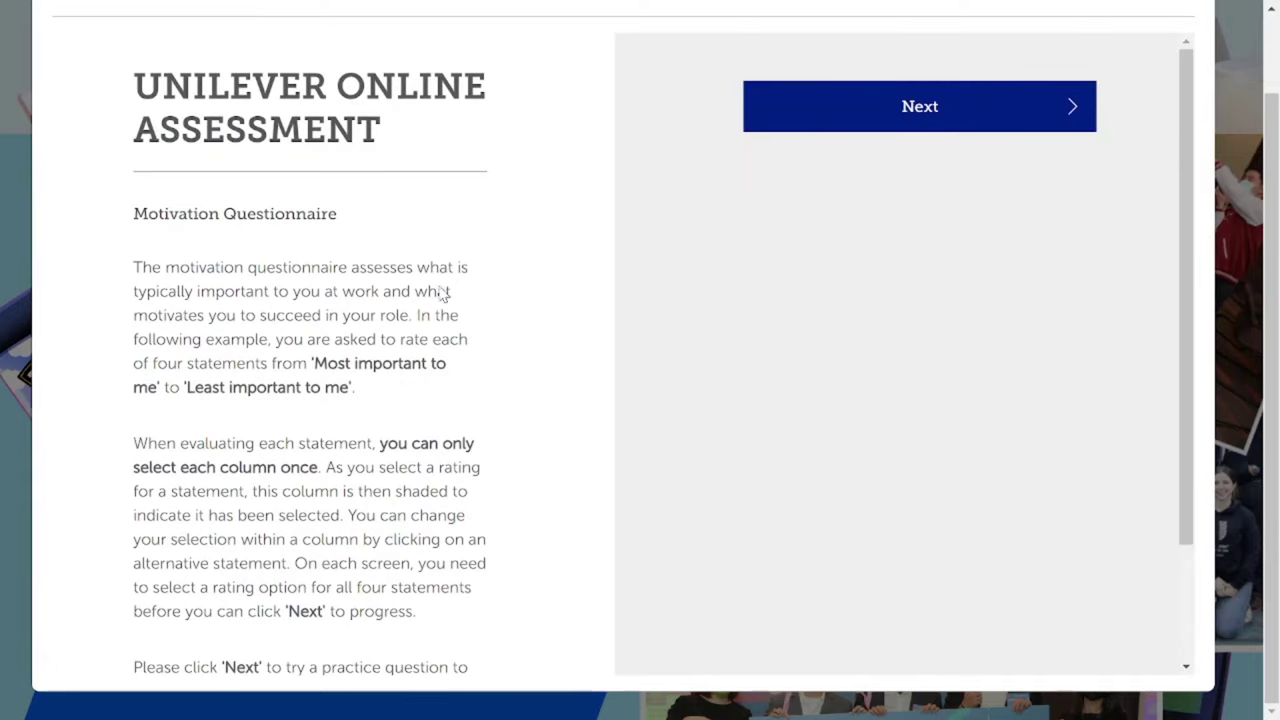
{"action": "scroll", "coordinate": [443, 291], "scroll_direction": "down", "scroll_amount": 2}
{"action": "scroll", "coordinate": [310, 390], "scroll_direction": "up", "scroll_amount": 2}
{"action": "scroll", "coordinate": [660, 360], "scroll_direction": "down", "scroll_amount": 1}
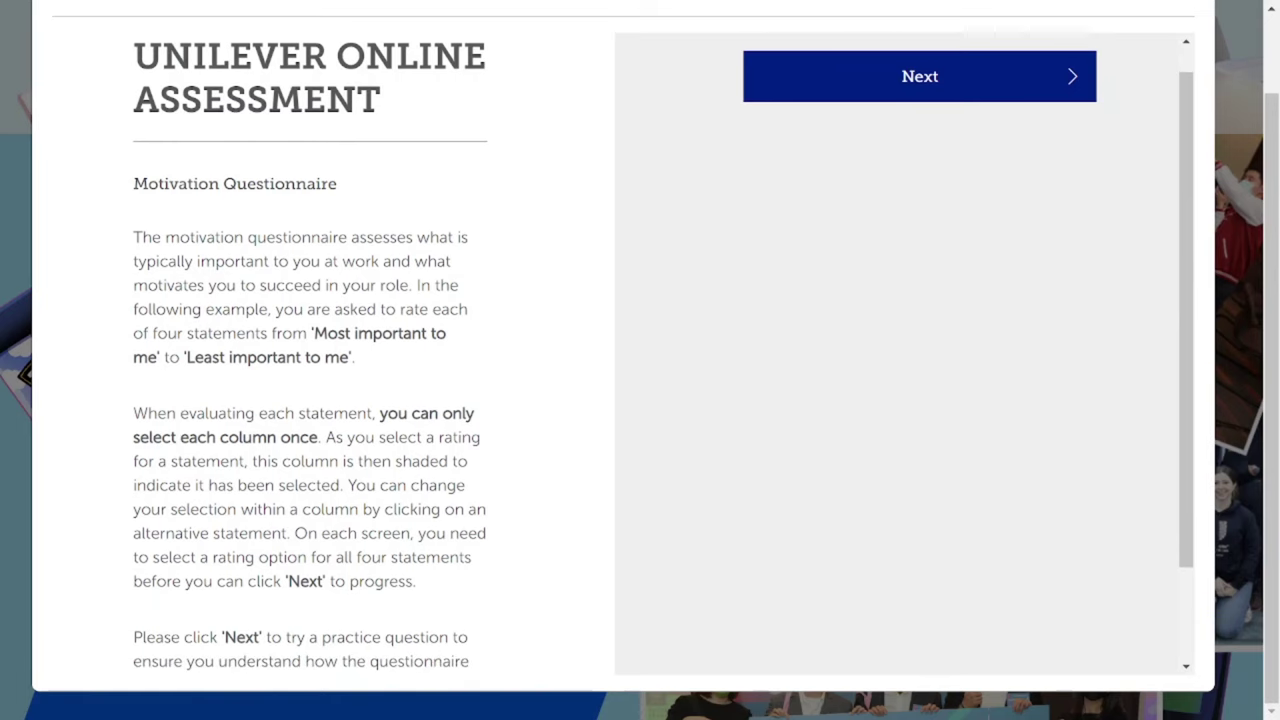
{"action": "scroll", "coordinate": [660, 360], "scroll_direction": "down", "scroll_amount": 1}
{"action": "scroll", "coordinate": [660, 360], "scroll_direction": "down", "scroll_amount": 1}
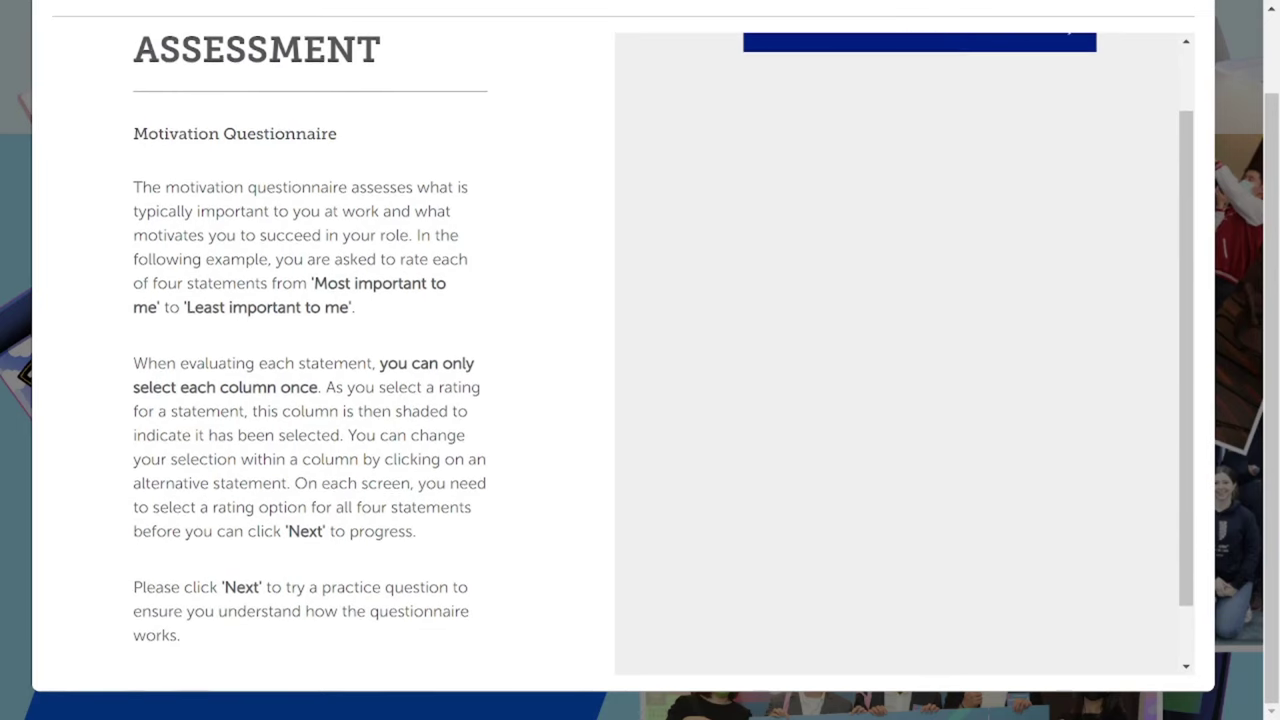
{"action": "scroll", "coordinate": [660, 360], "scroll_direction": "down", "scroll_amount": 1}
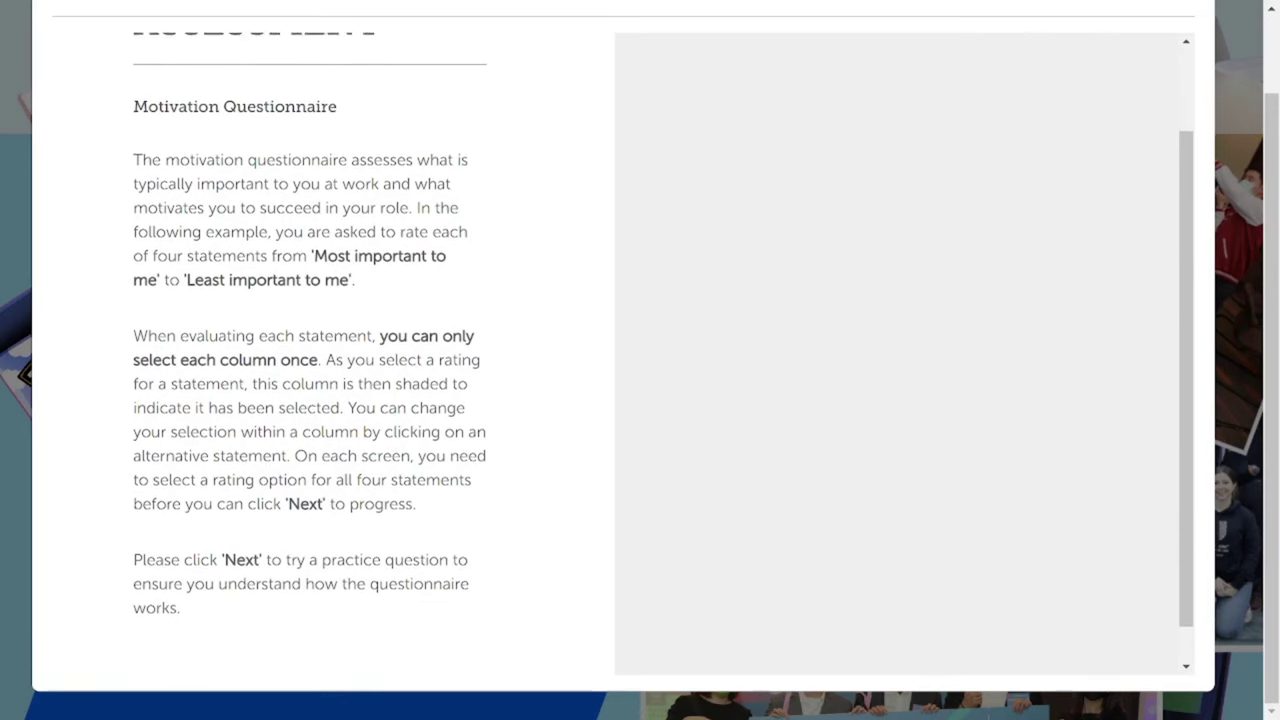
{"action": "scroll", "coordinate": [340, 296], "scroll_direction": "down", "scroll_amount": 1}
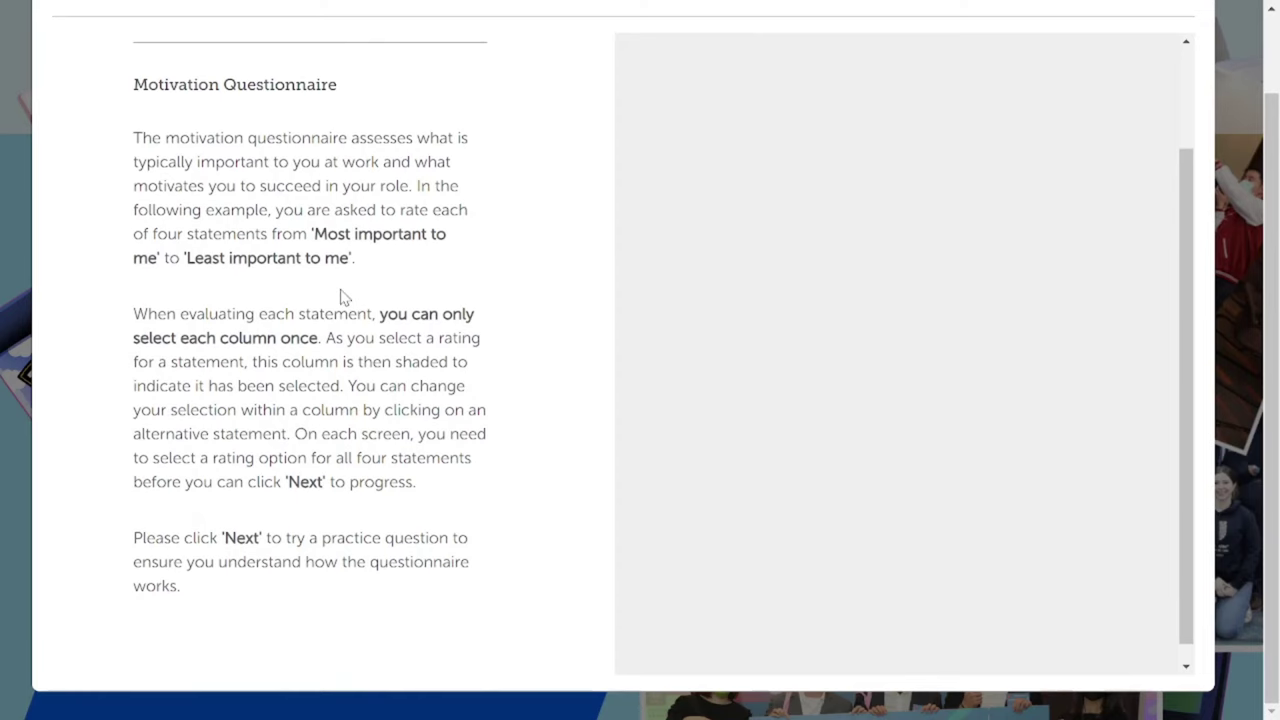
{"action": "scroll", "coordinate": [340, 296], "scroll_direction": "down", "scroll_amount": 1}
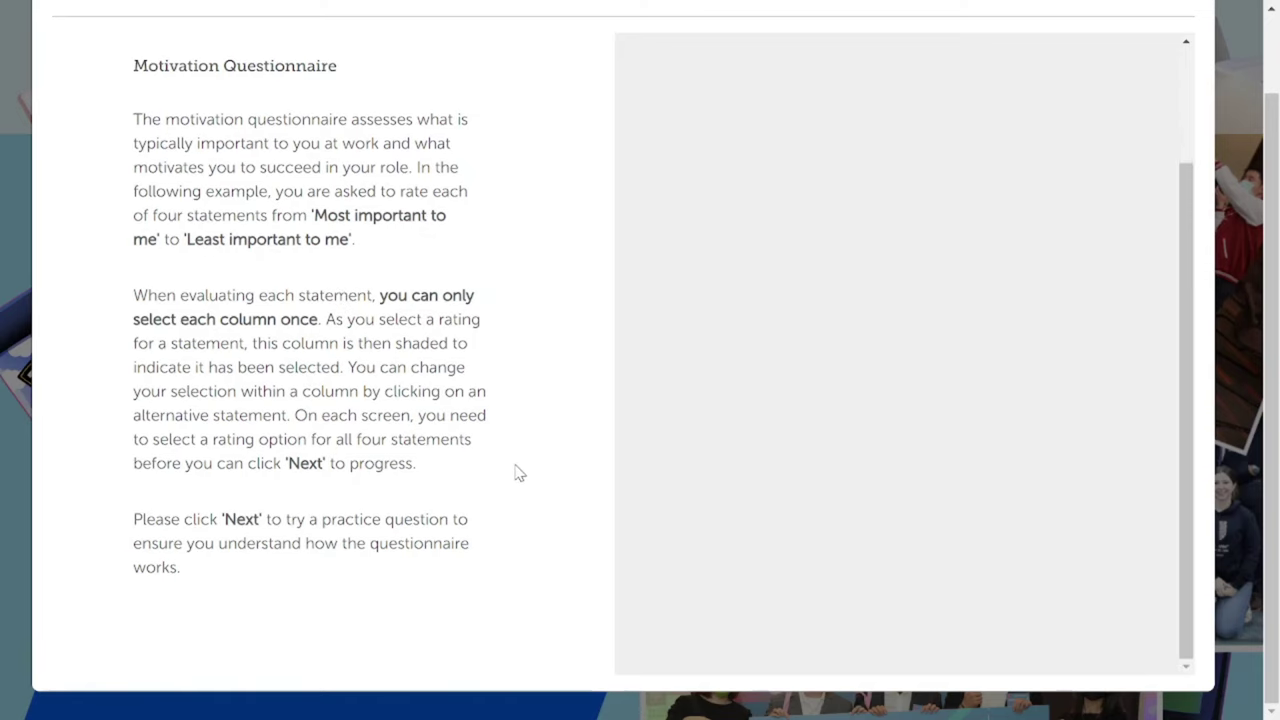
{"action": "scroll", "coordinate": [877, 286], "scroll_direction": "up", "scroll_amount": 3}
{"action": "left_click", "coordinate": [910, 124]}
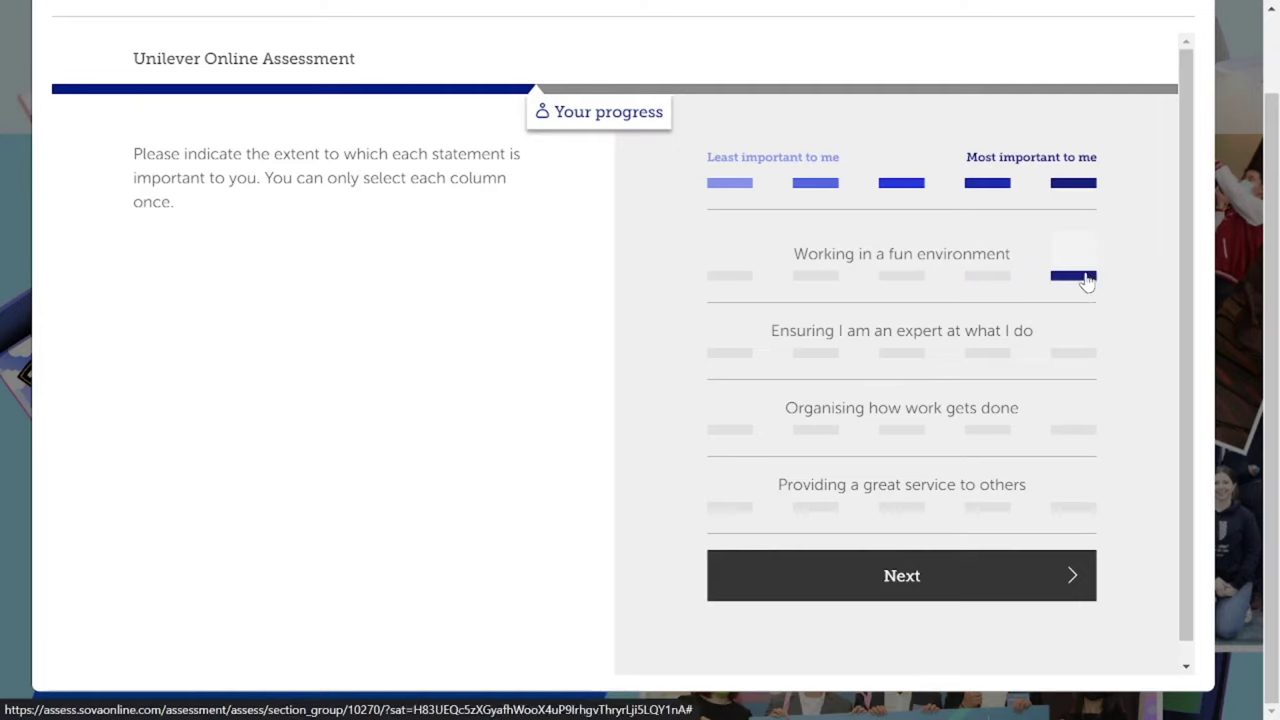
Rate a fun environment 4, being an expert 5, organising how work gets done 2 and providing great service 3, and submit the practice question
{"action": "left_click", "coordinate": [1062, 354]}
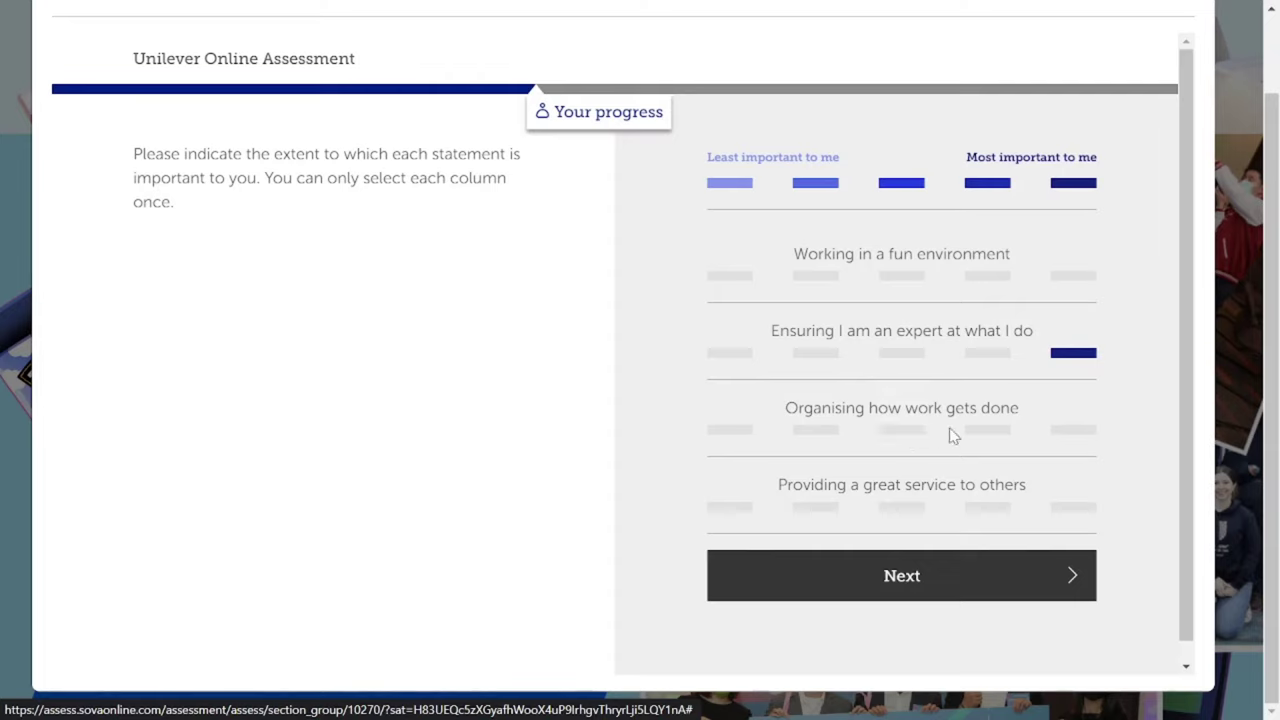
{"action": "left_click", "coordinate": [1001, 276]}
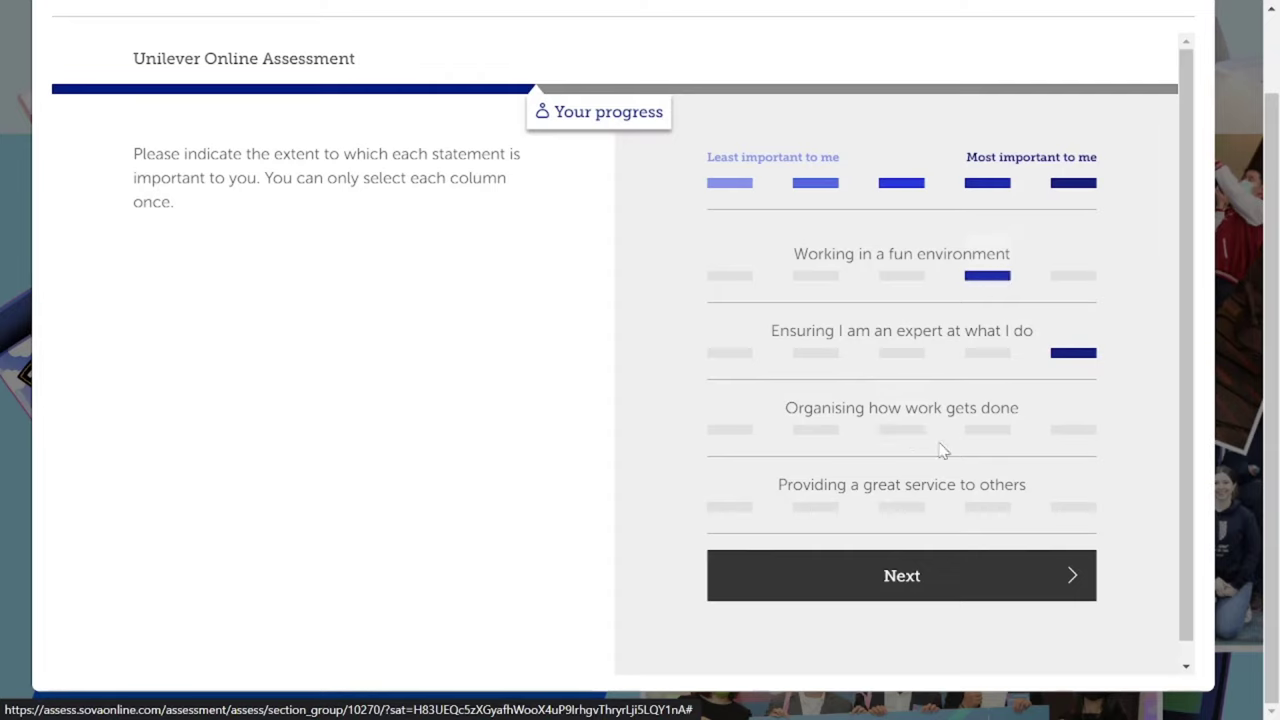
{"action": "left_click", "coordinate": [904, 508]}
{"action": "left_click", "coordinate": [816, 431]}
{"action": "left_click", "coordinate": [902, 566]}
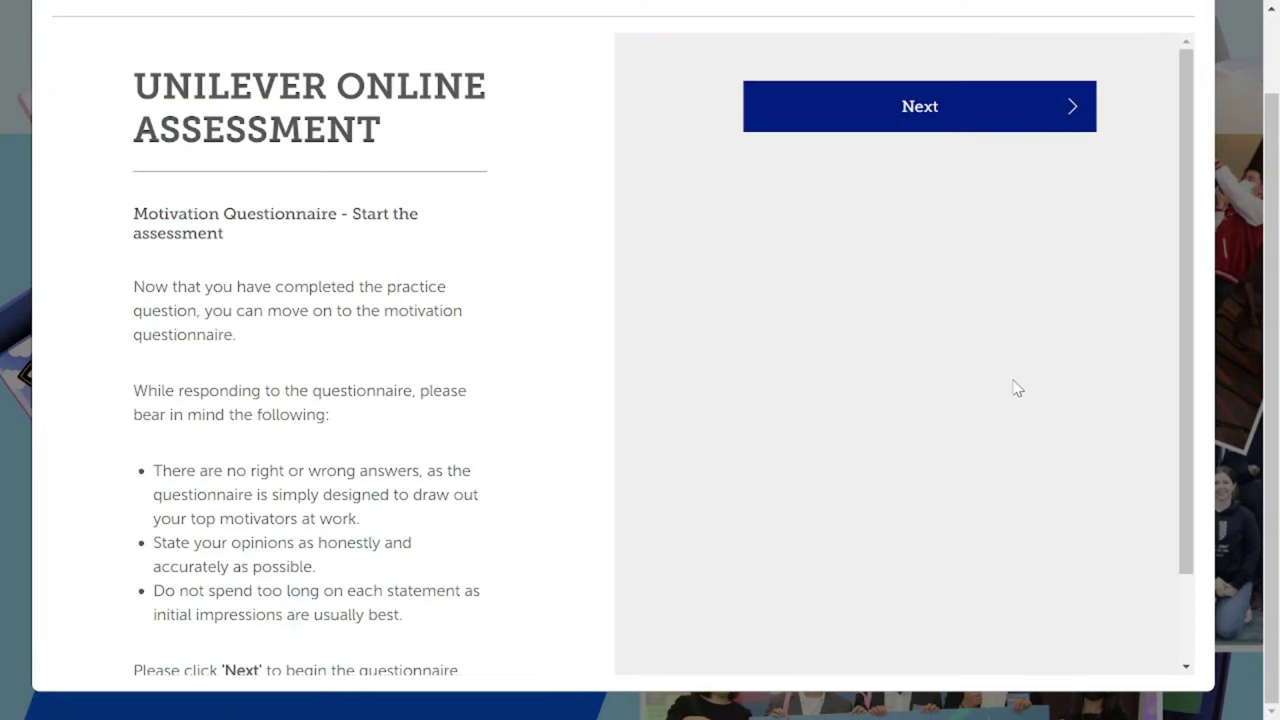
Review the guidance for answering the motivation questionnaire and begin the actual questionnaire
{"action": "scroll", "coordinate": [300, 247], "scroll_direction": "down", "scroll_amount": 1}
{"action": "scroll", "coordinate": [303, 245], "scroll_direction": "up", "scroll_amount": 1}
{"action": "left_click", "coordinate": [929, 106]}
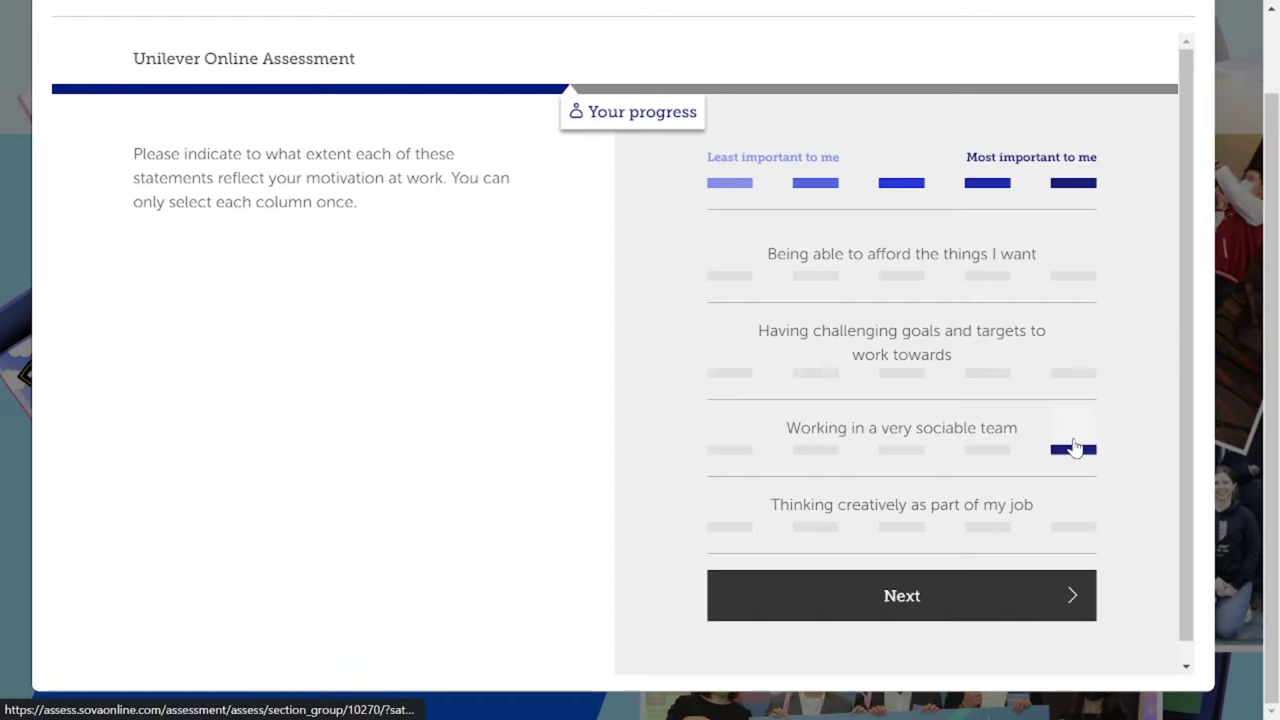
Rate affording wanted things 2, having challenging goals 4, working in a very sociable team 3 and thinking creatively 5, and submit the page
{"action": "left_click", "coordinate": [1082, 526]}
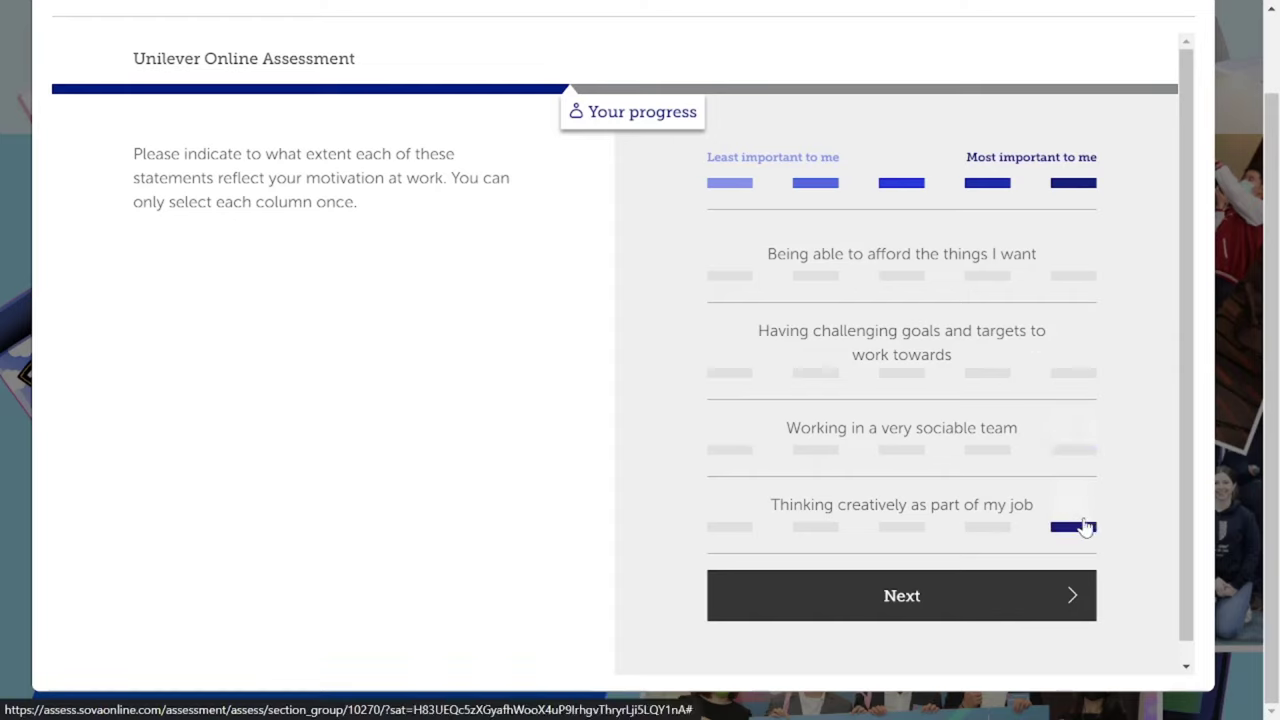
{"action": "left_click", "coordinate": [996, 373]}
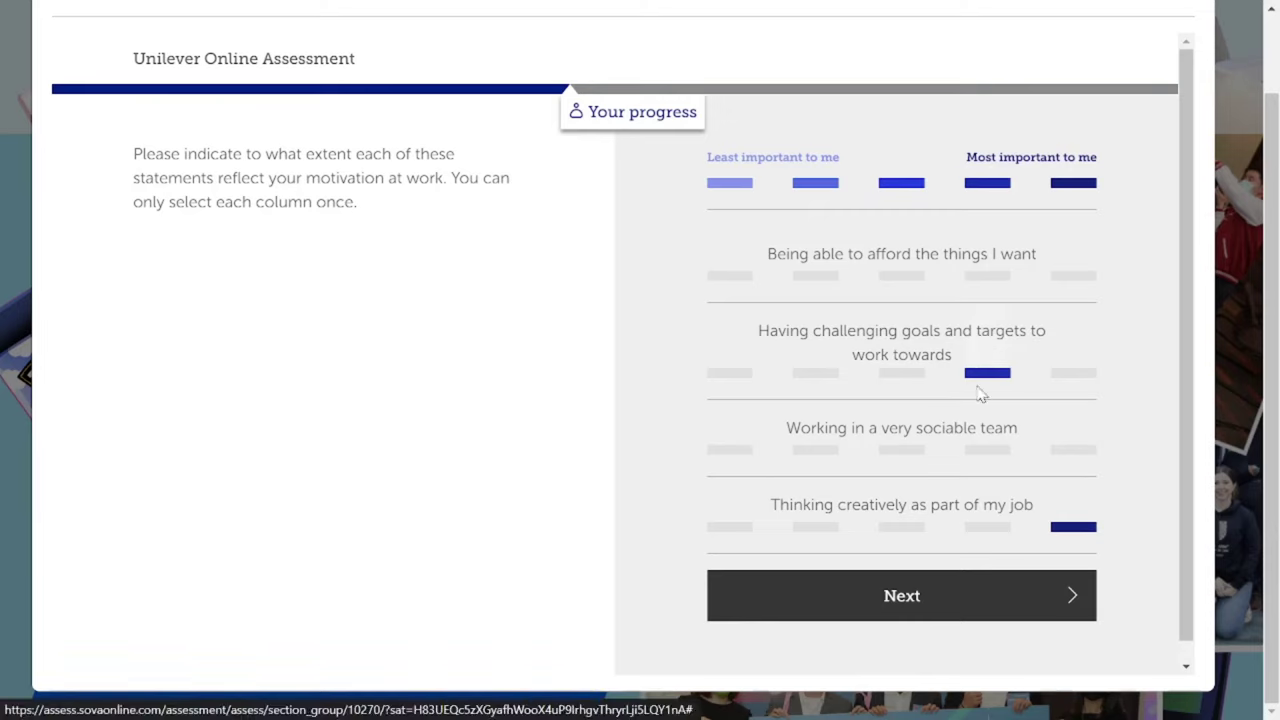
{"action": "left_click", "coordinate": [902, 450]}
{"action": "left_click", "coordinate": [815, 276]}
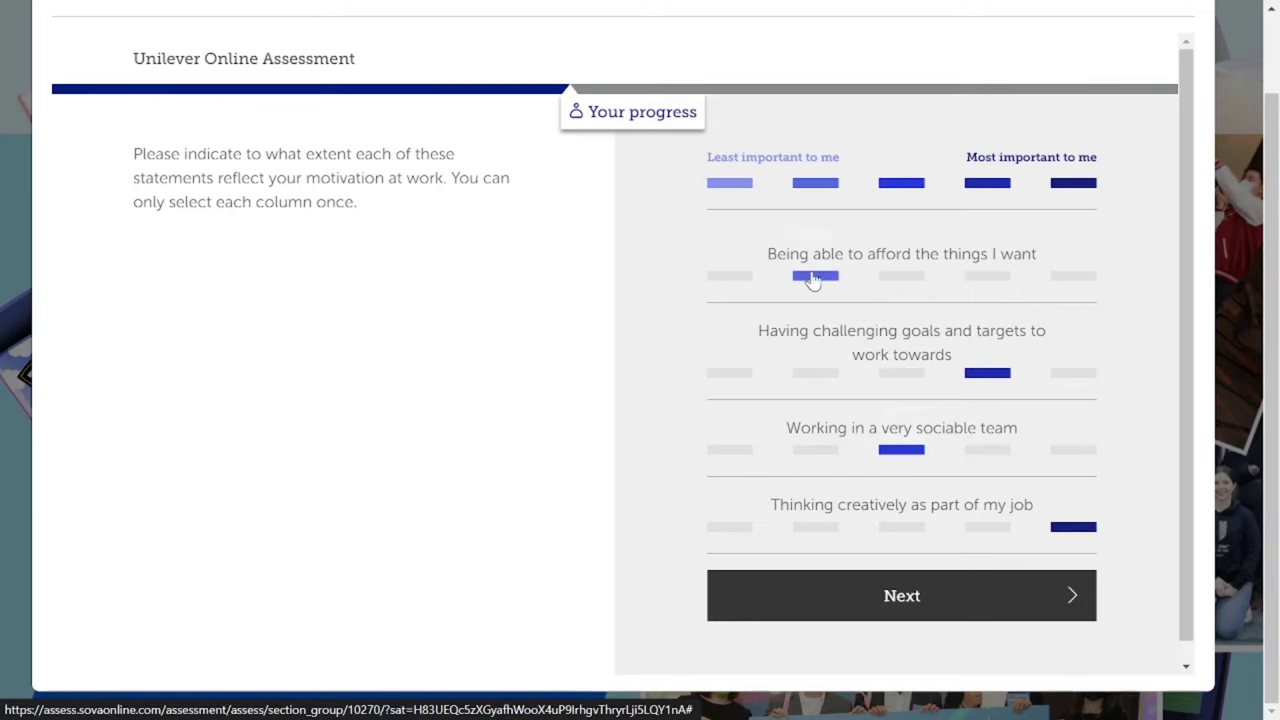
{"action": "left_click", "coordinate": [905, 608]}
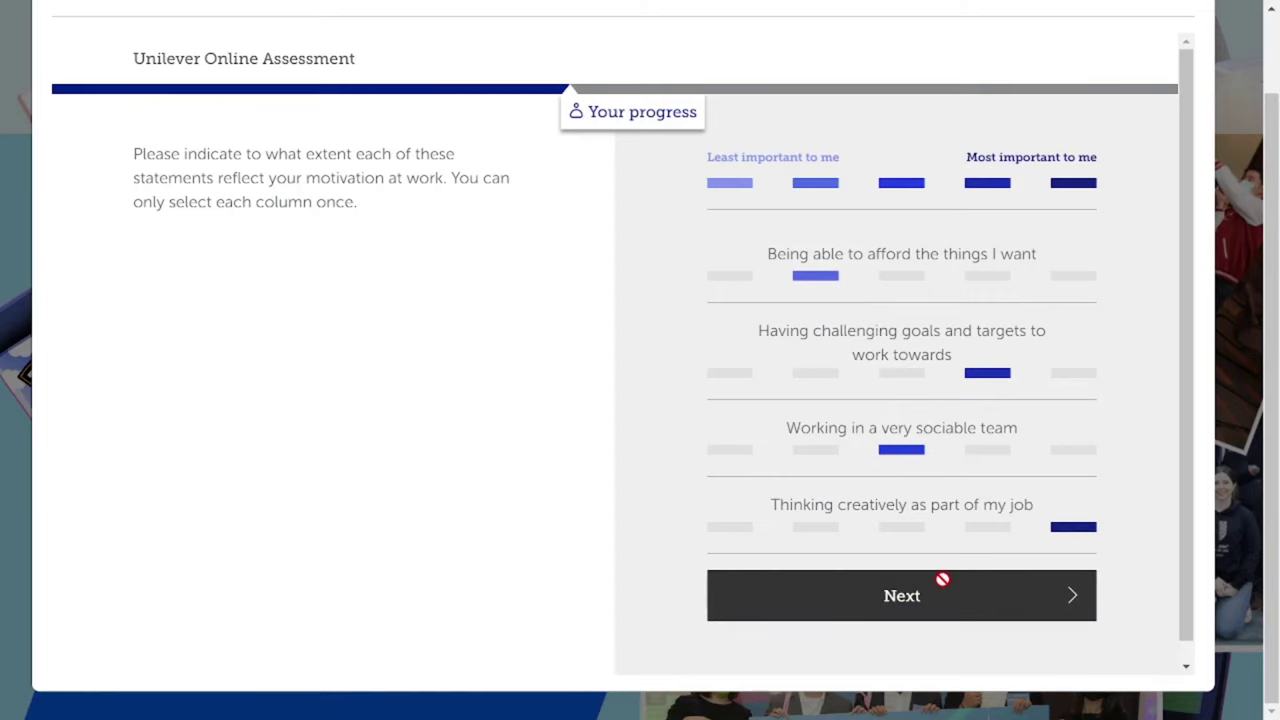
Rate deciding the work approach 4, generous pay rises or bonuses 3, a deadline-respecting team 5 and controlling the working day's structure 2, and submit the page
{"action": "scroll", "coordinate": [931, 494], "scroll_direction": "down", "scroll_amount": 1}
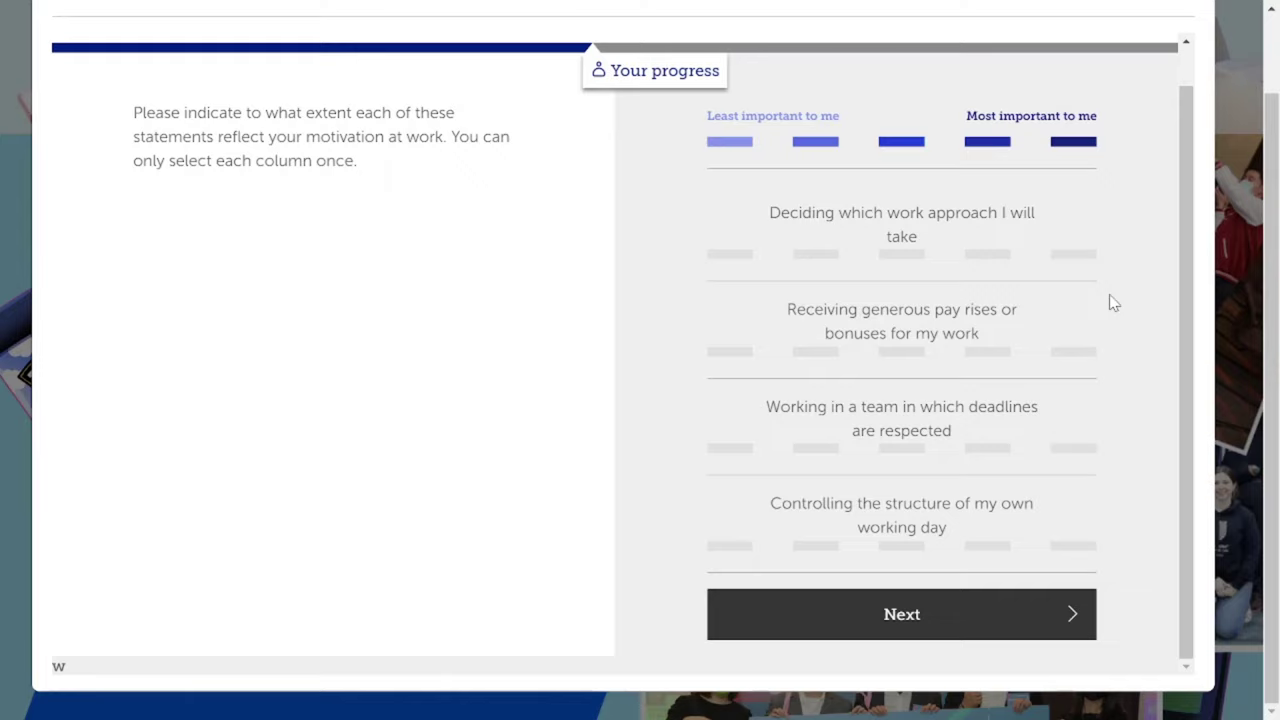
{"action": "left_click", "coordinate": [1080, 448]}
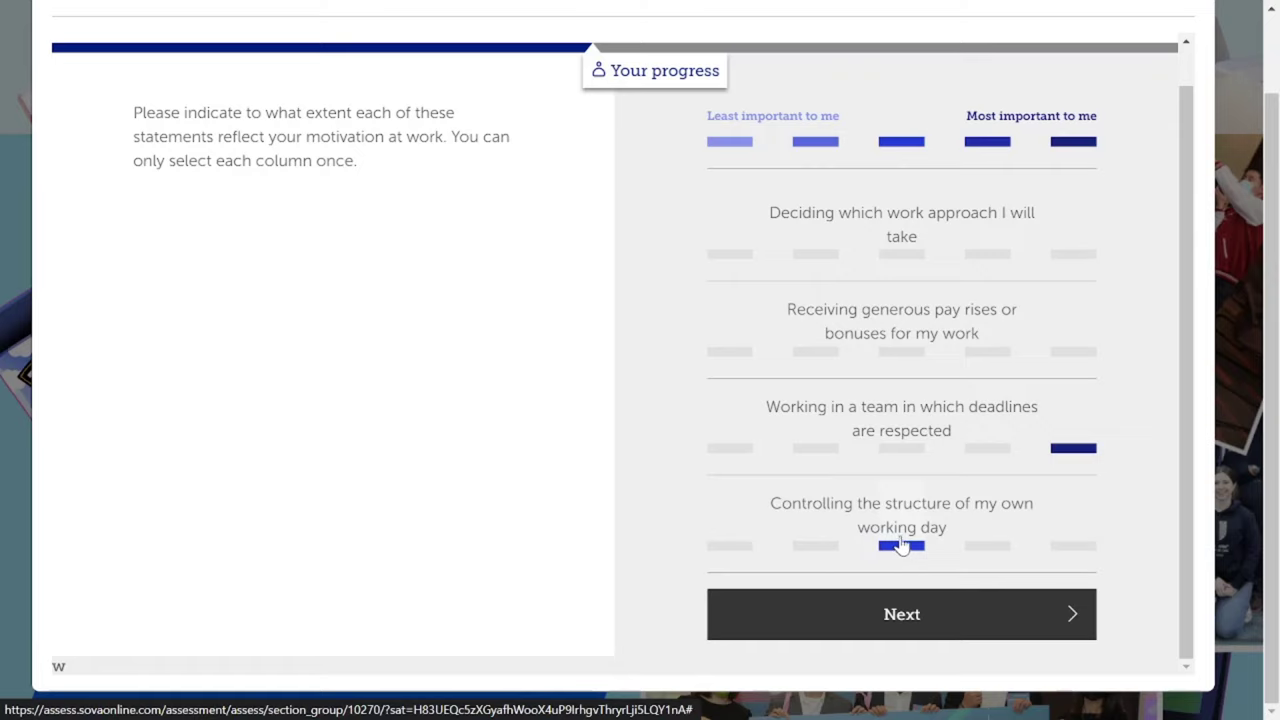
{"action": "left_click", "coordinate": [987, 254]}
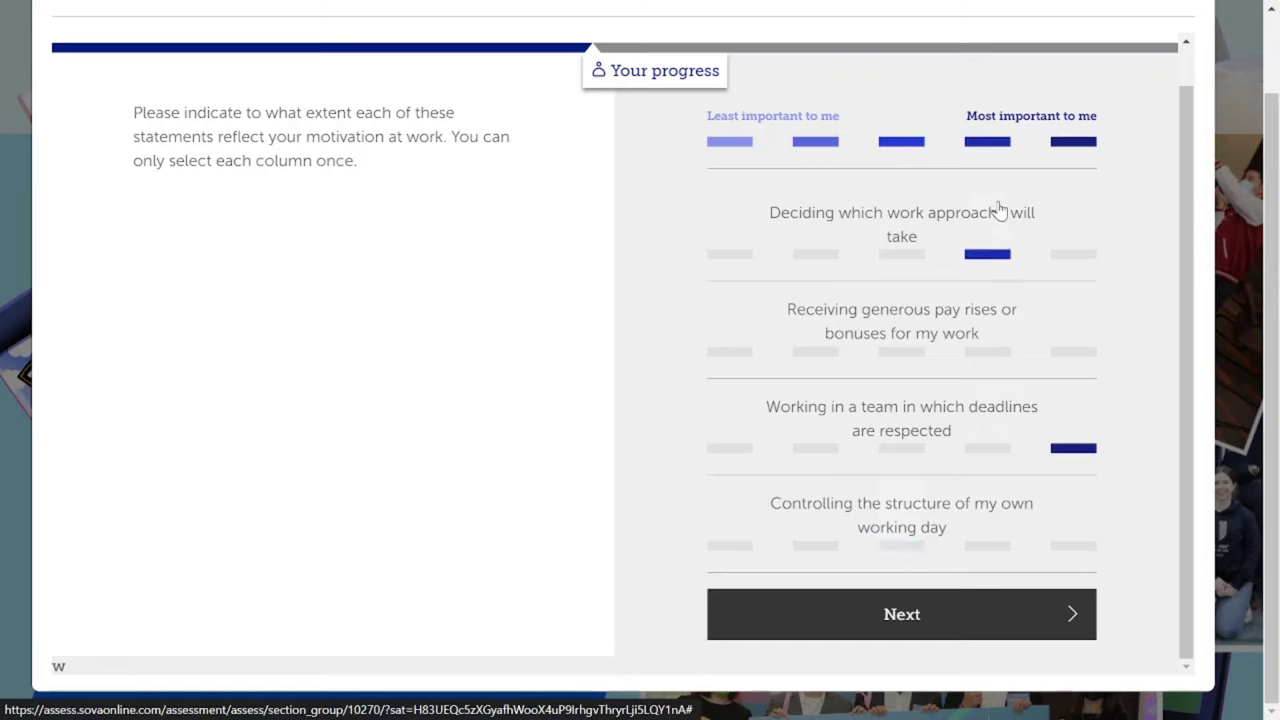
{"action": "left_click", "coordinate": [900, 356]}
{"action": "left_click", "coordinate": [830, 545]}
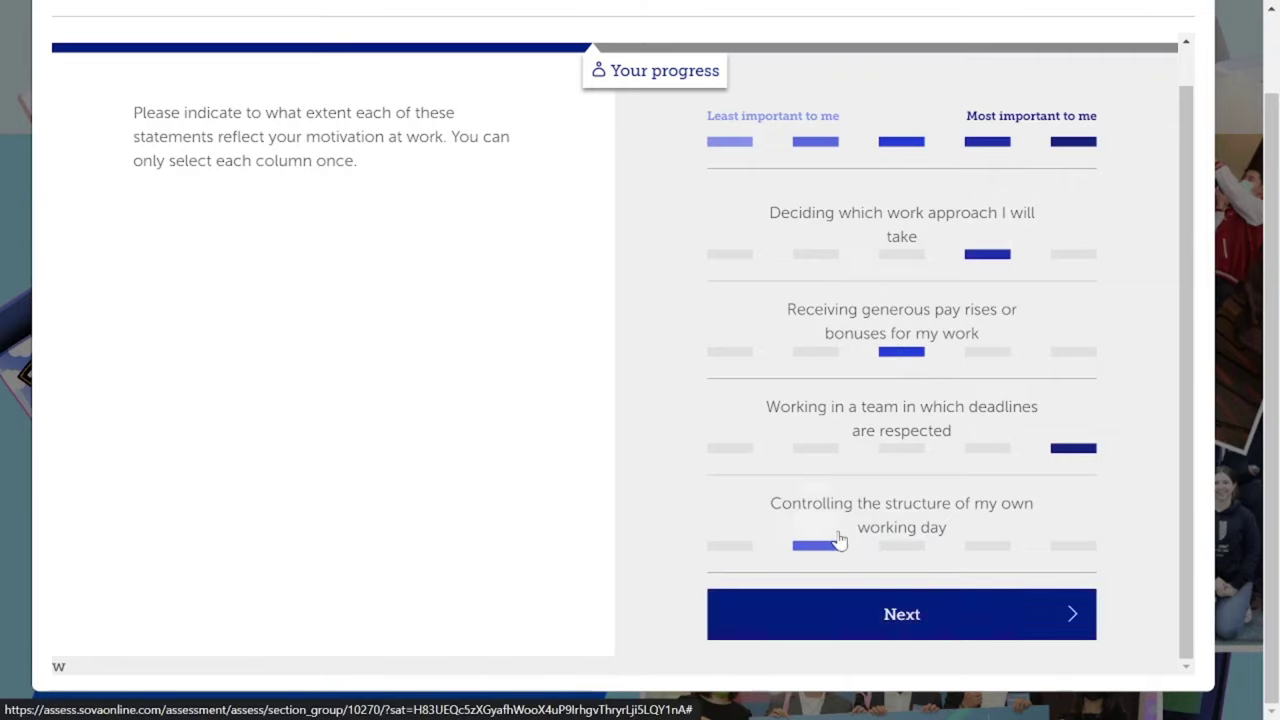
{"action": "left_click", "coordinate": [908, 614]}
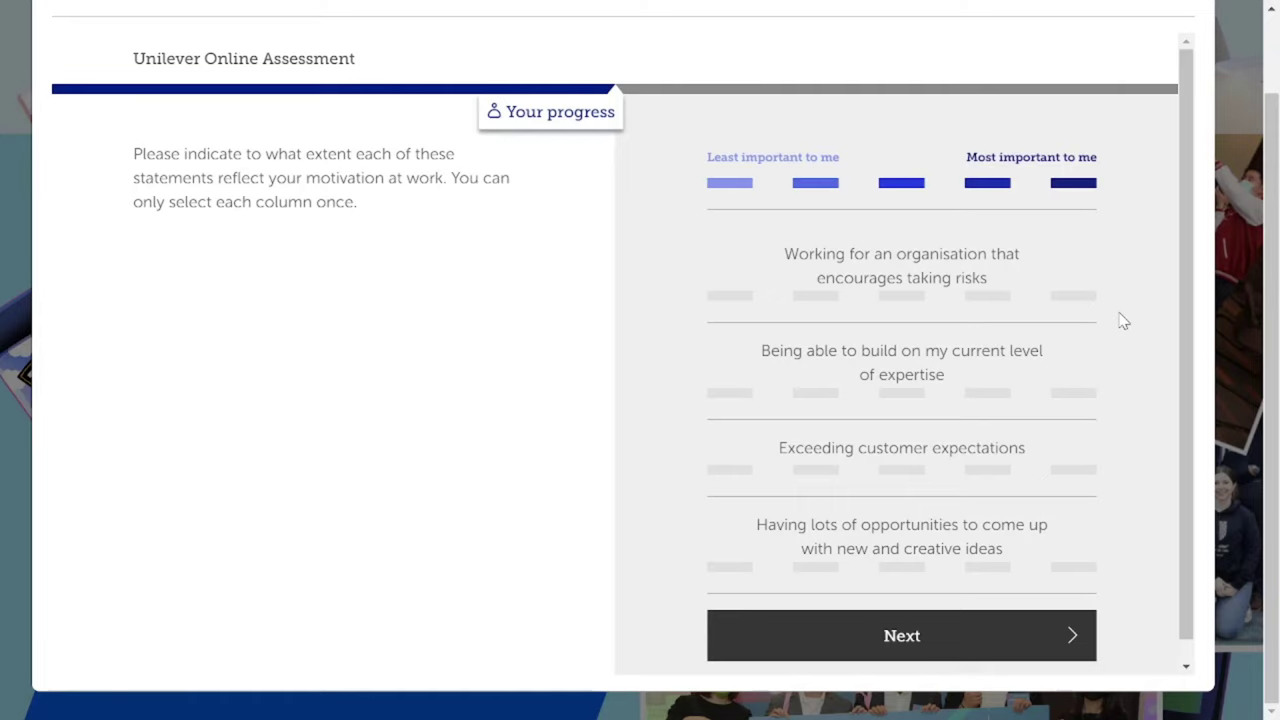
Rate an organisation encouraging risks 2, building on current expertise 5, exceeding customer expectations 4 and opportunities for creative ideas 3, and submit the page
{"action": "left_click", "coordinate": [1073, 393]}
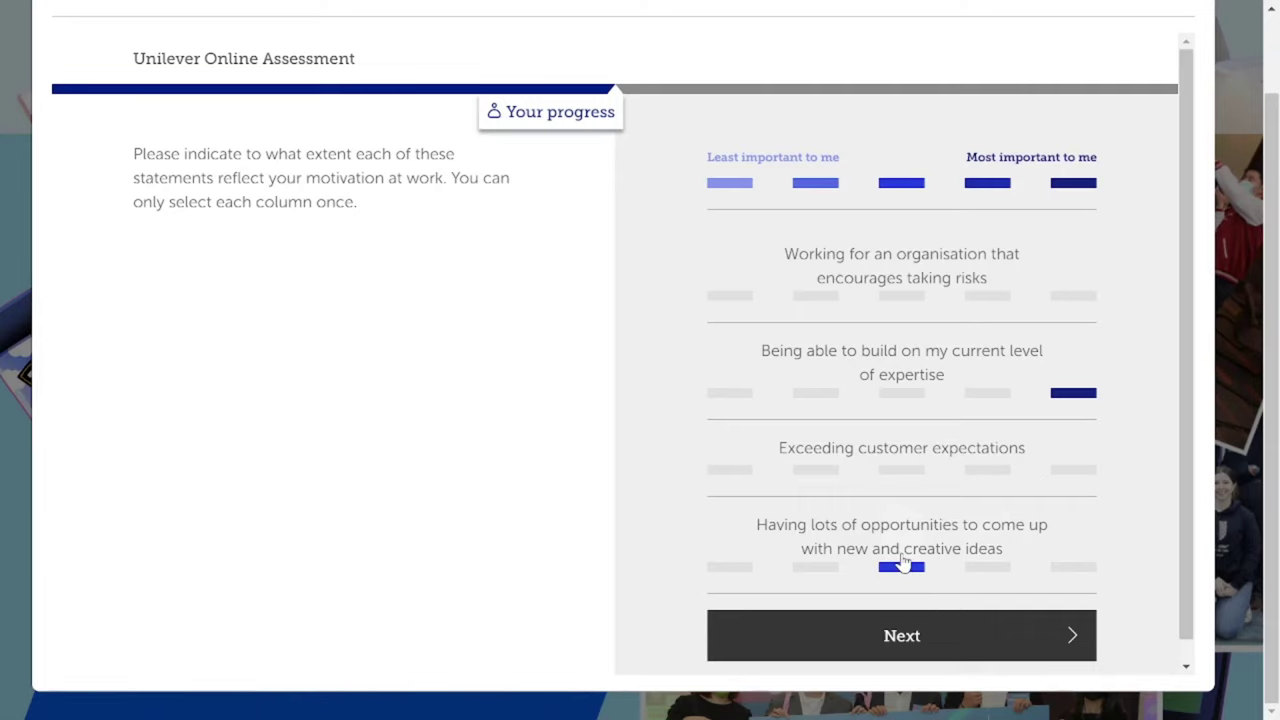
{"action": "left_click", "coordinate": [902, 566]}
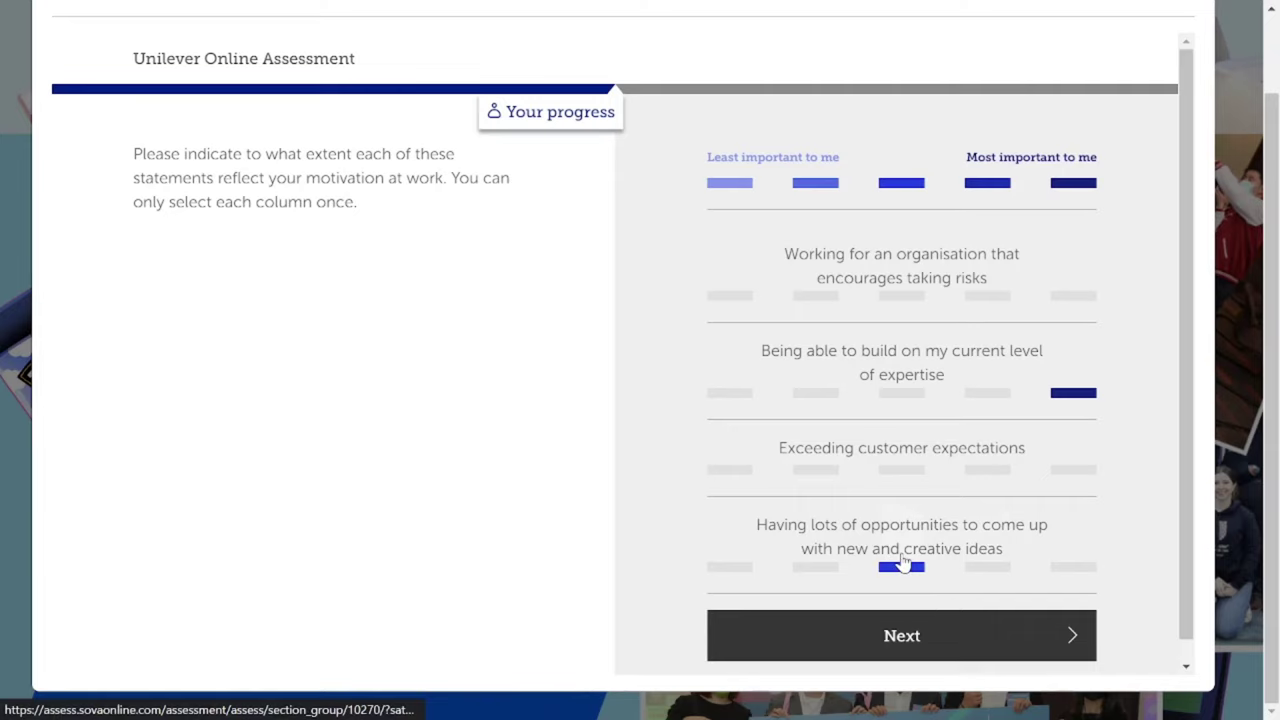
{"action": "left_click", "coordinate": [987, 469]}
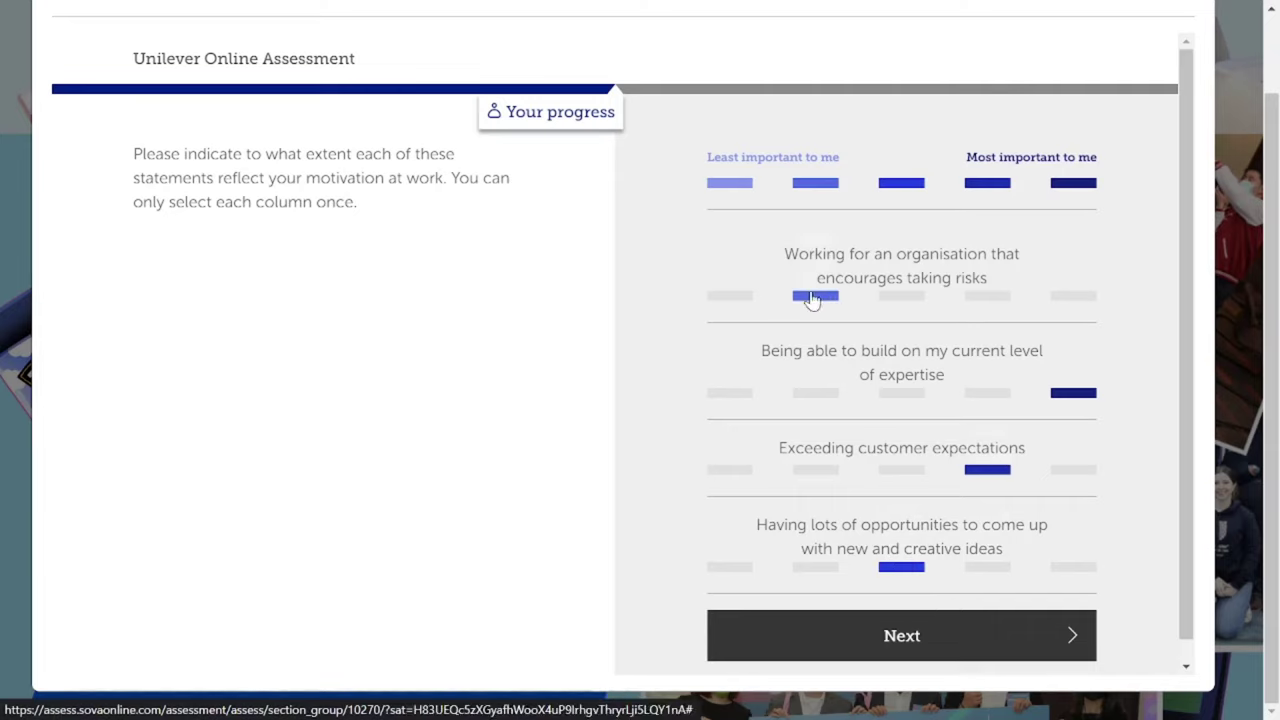
{"action": "left_click", "coordinate": [815, 295]}
{"action": "left_click", "coordinate": [926, 613]}
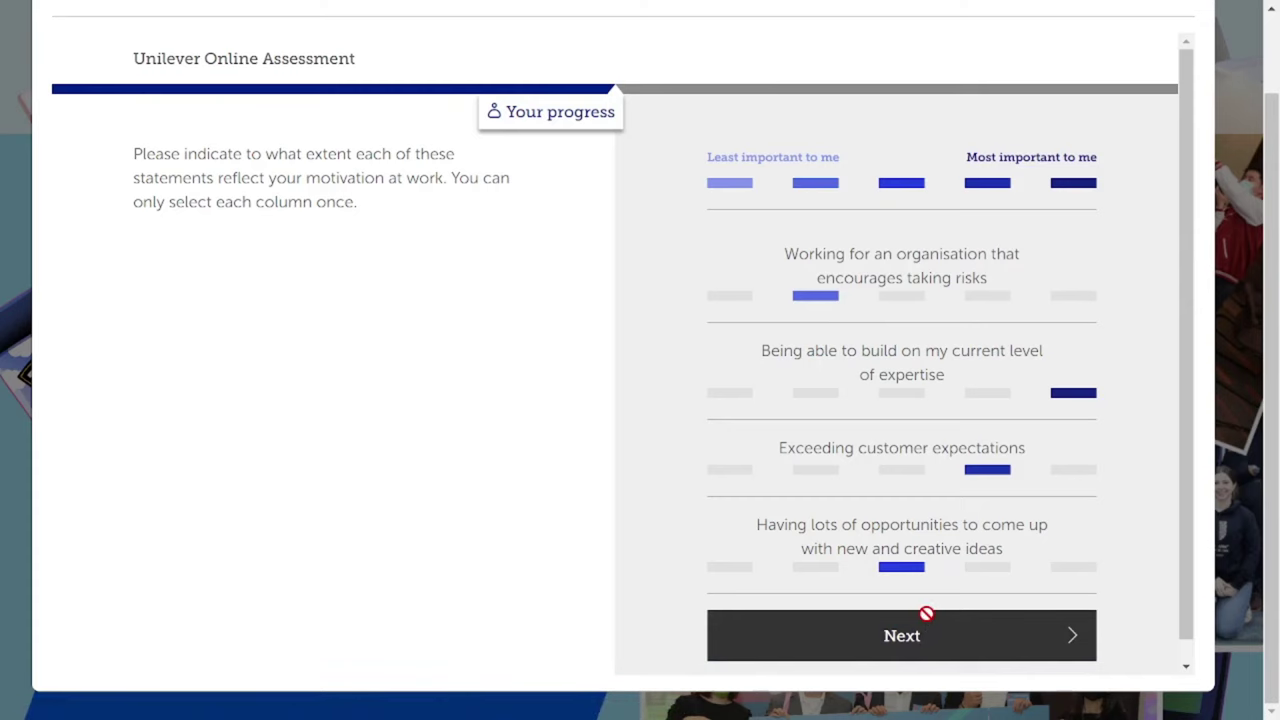
Rate non-repetitive tasks 4, building long-term wealth 2, time to organise work effectively 3 and in-depth analysis for solutions 5, and submit the page
{"action": "scroll", "coordinate": [1000, 540], "scroll_direction": "down", "scroll_amount": 1}
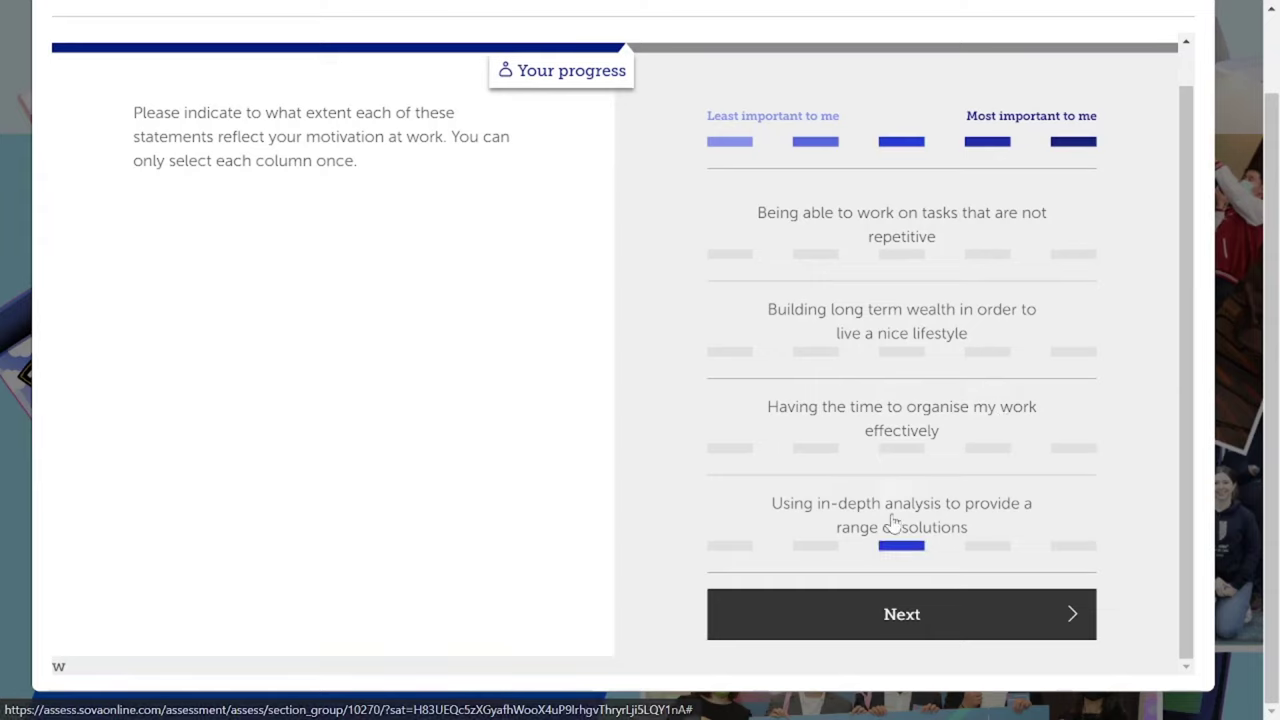
{"action": "left_click", "coordinate": [1076, 545]}
{"action": "left_click", "coordinate": [981, 446]}
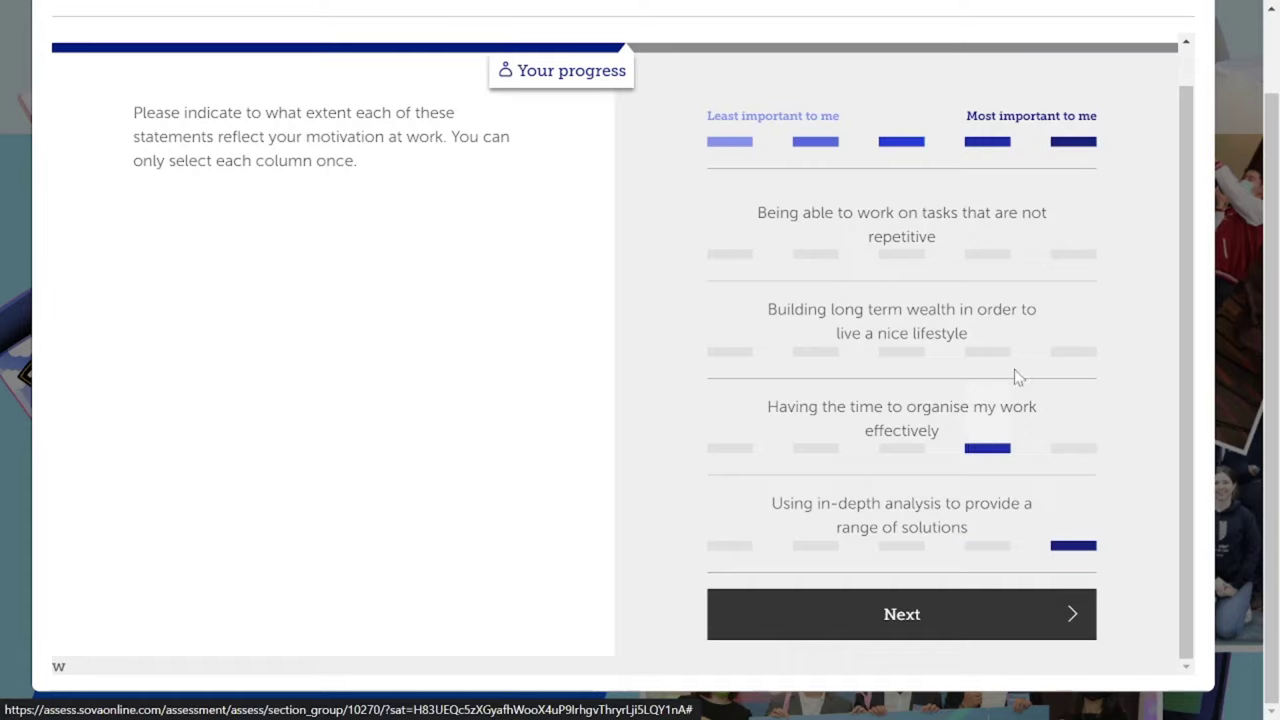
{"action": "left_click", "coordinate": [987, 253]}
{"action": "left_click", "coordinate": [909, 449]}
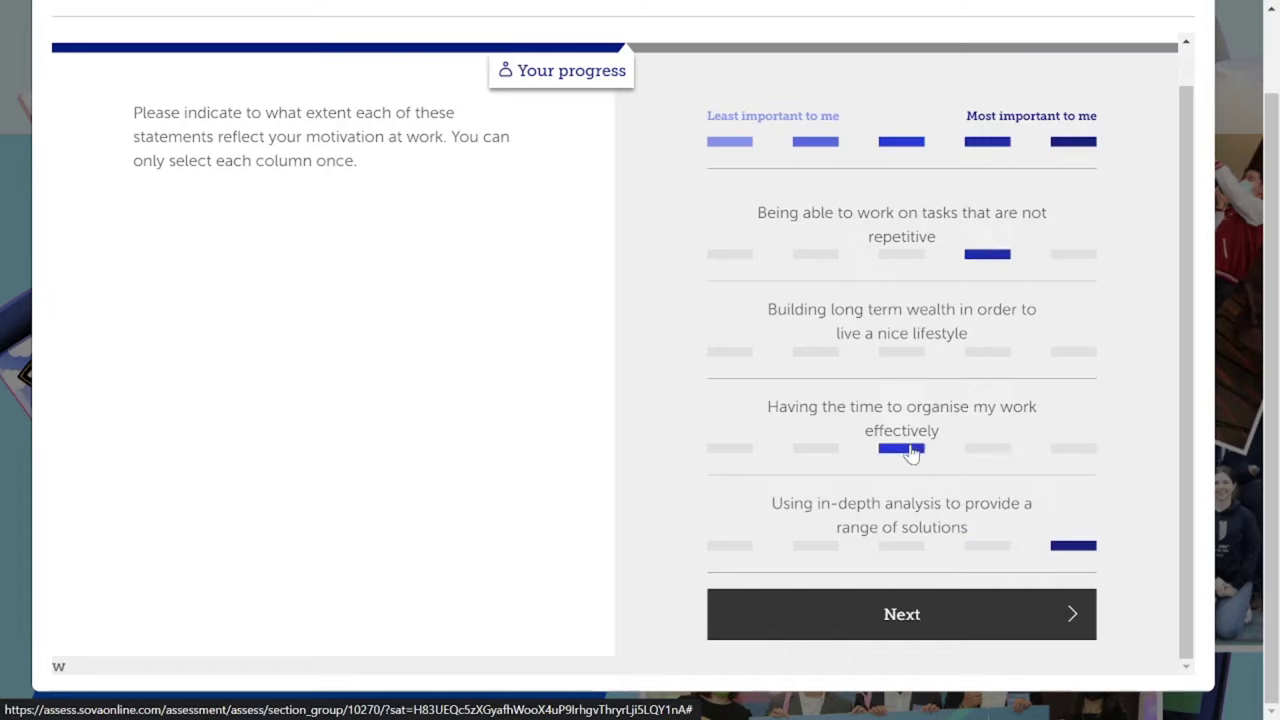
{"action": "left_click", "coordinate": [743, 351]}
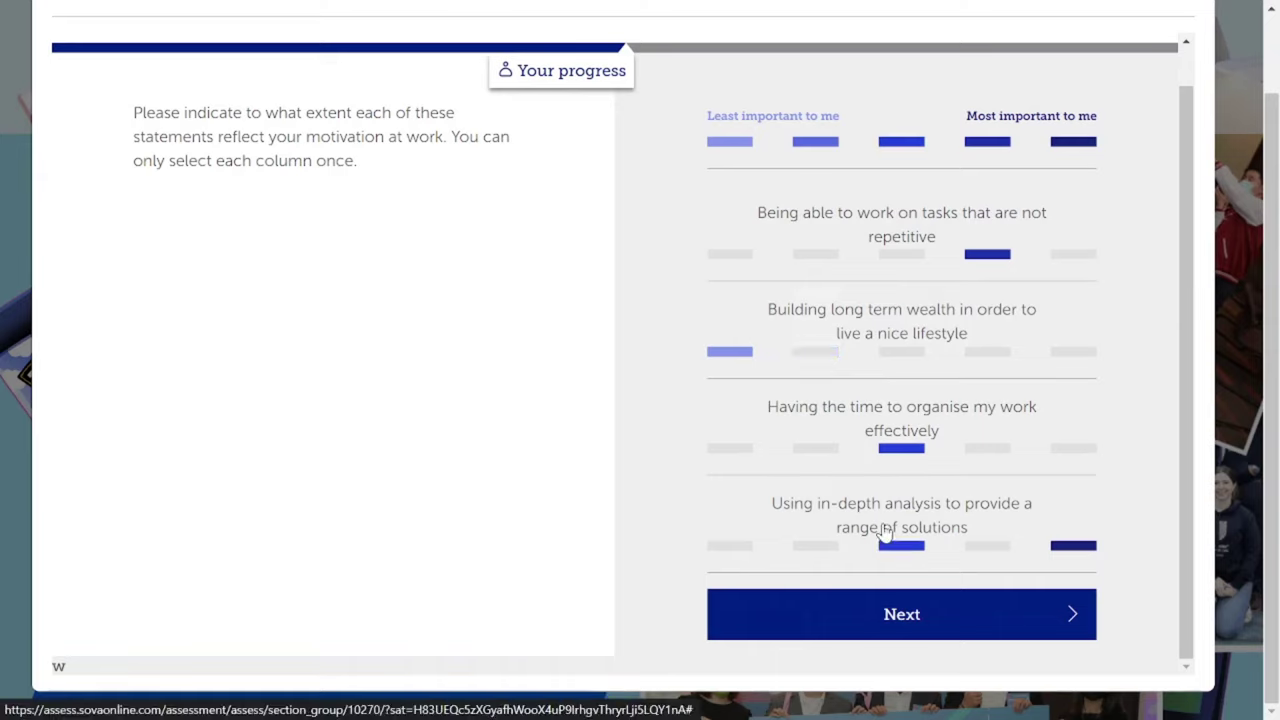
{"action": "left_click", "coordinate": [816, 351]}
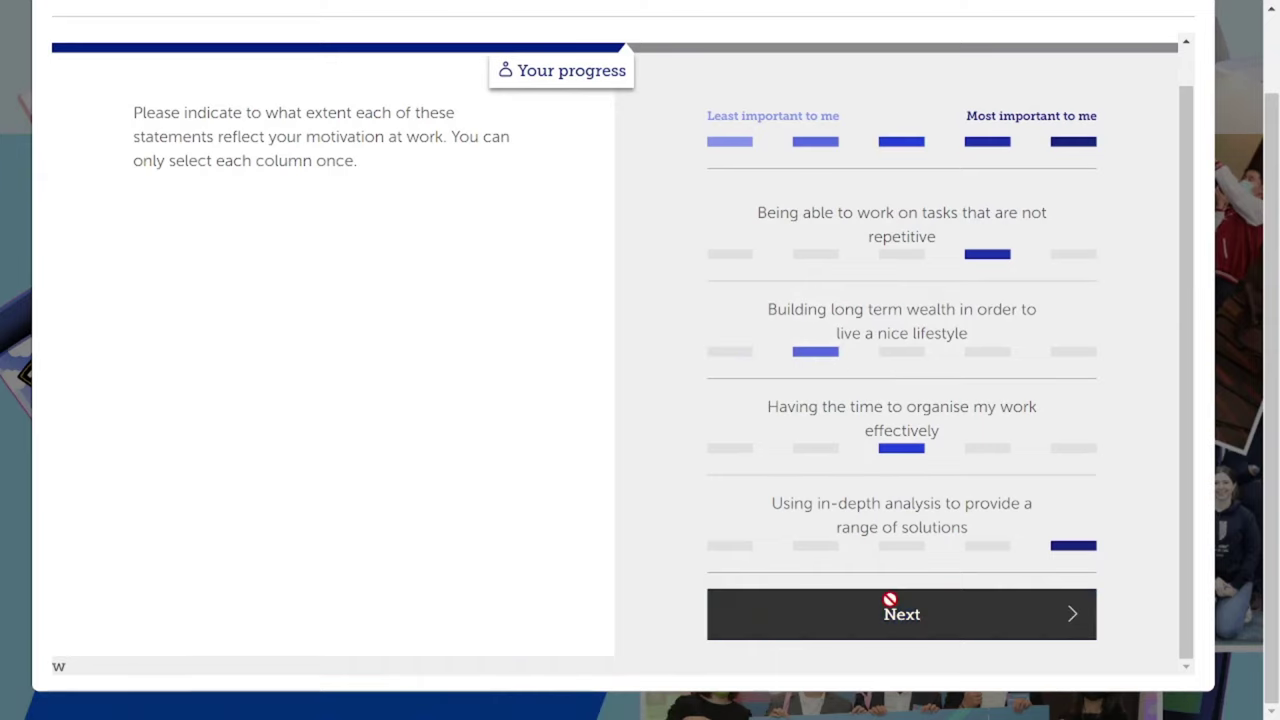
{"action": "left_click", "coordinate": [889, 600]}
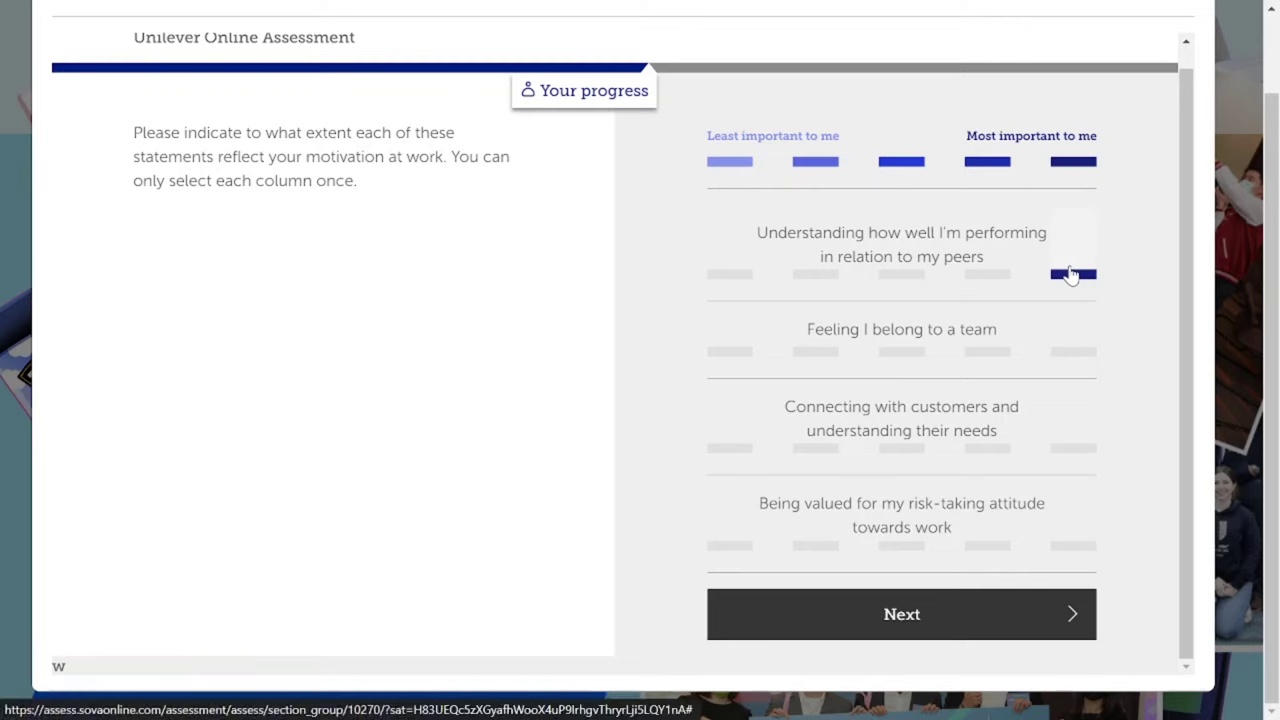
Rate understanding performance relative to peers 5, belonging to a team 3, connecting with customers 4 and being valued for risk-taking 2, and submit the page
{"action": "left_click", "coordinate": [987, 448]}
{"action": "left_click", "coordinate": [1068, 274]}
{"action": "left_click", "coordinate": [884, 353]}
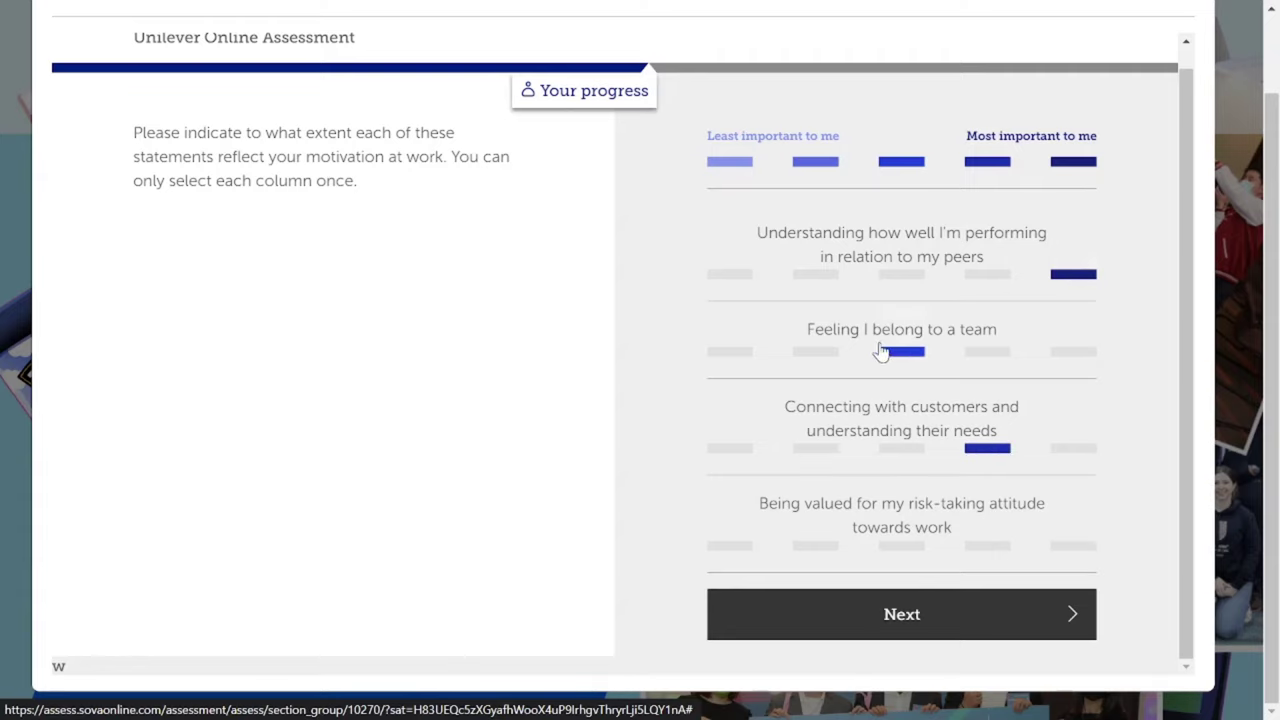
{"action": "left_click", "coordinate": [820, 552]}
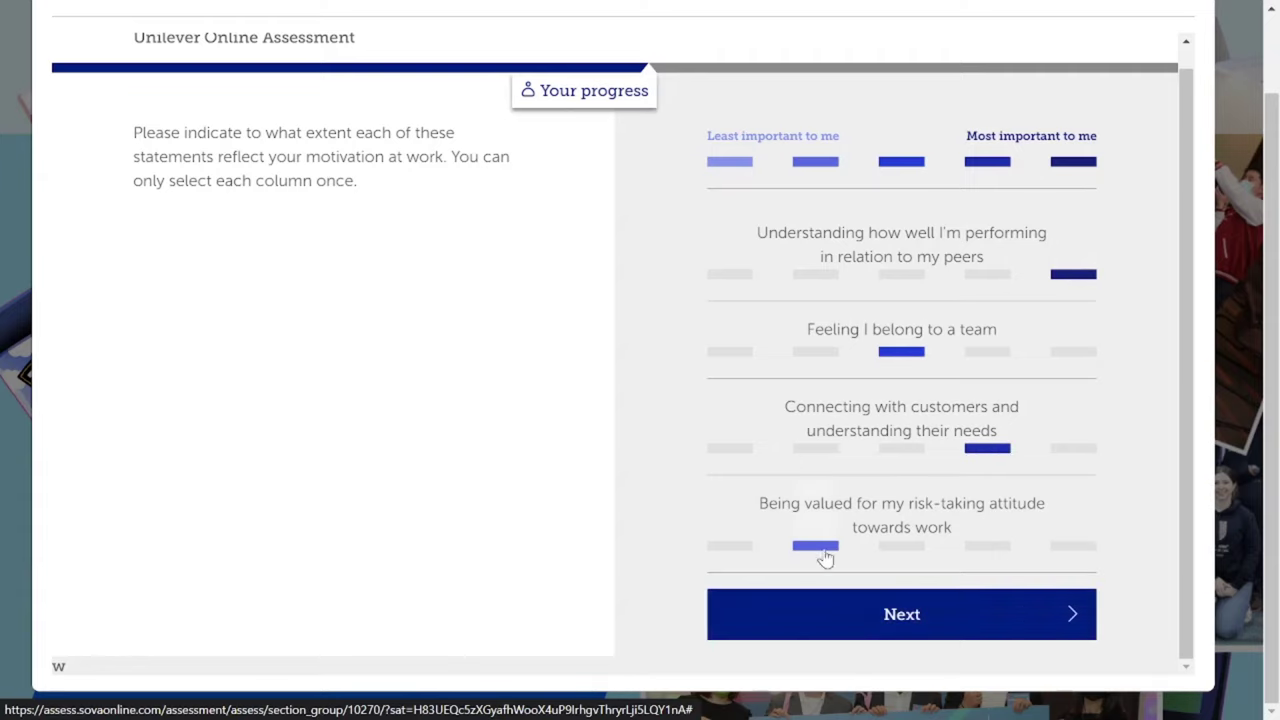
{"action": "left_click", "coordinate": [1019, 612]}
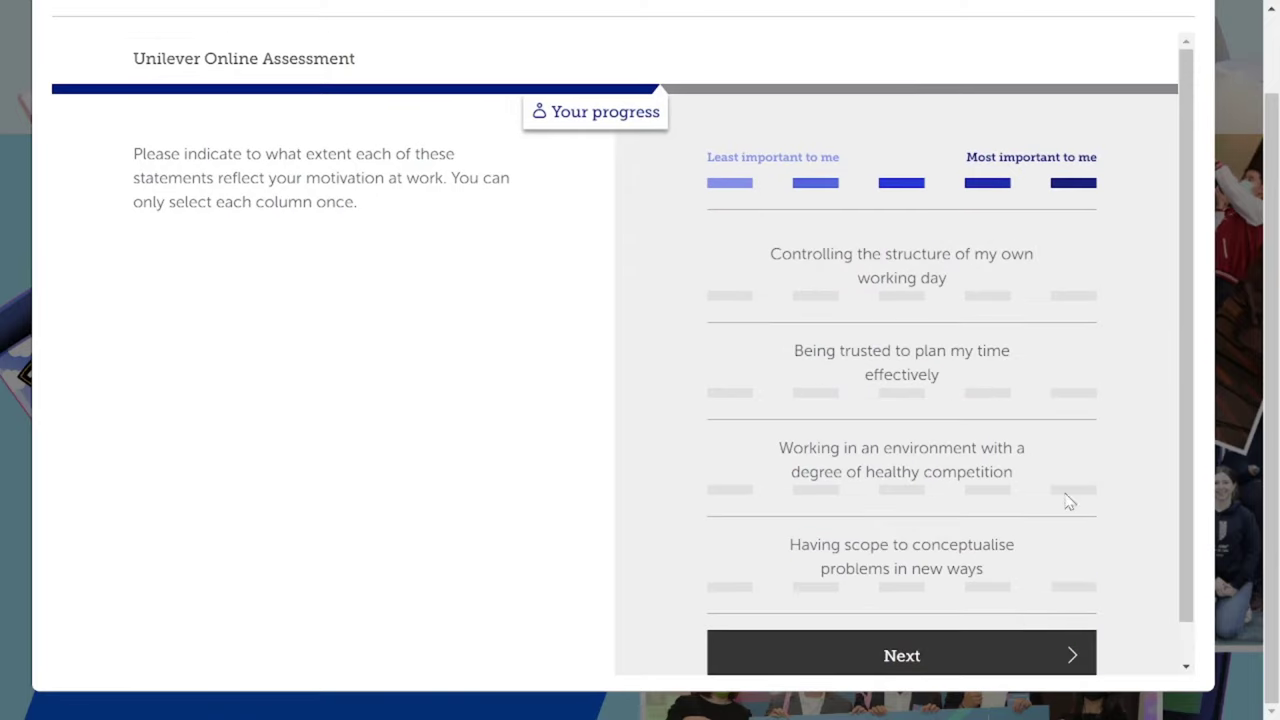
Rate controlling the working day's structure 3, being trusted to plan time 2, healthy competition 5 and conceptualising problems in new ways 4, and submit the page
{"action": "scroll", "coordinate": [1063, 509], "scroll_direction": "down", "scroll_amount": 1}
{"action": "left_click", "coordinate": [905, 252]}
{"action": "left_click", "coordinate": [900, 252]}
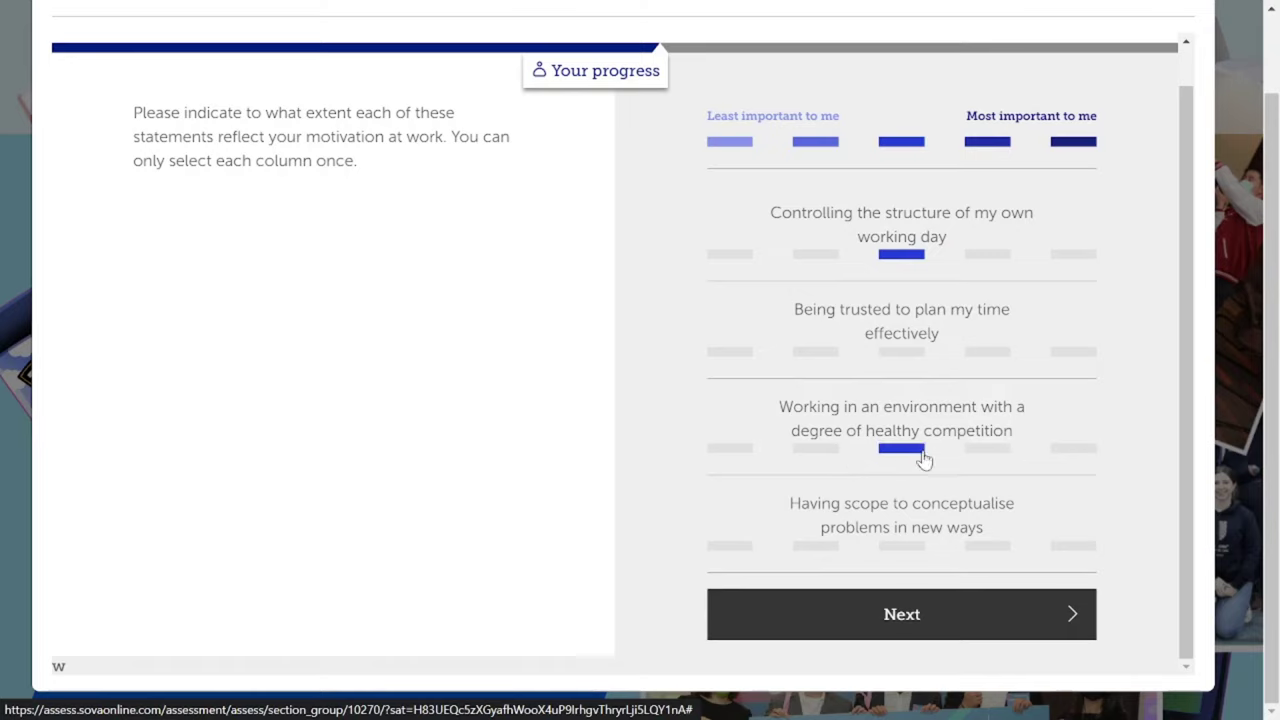
{"action": "left_click", "coordinate": [1075, 450]}
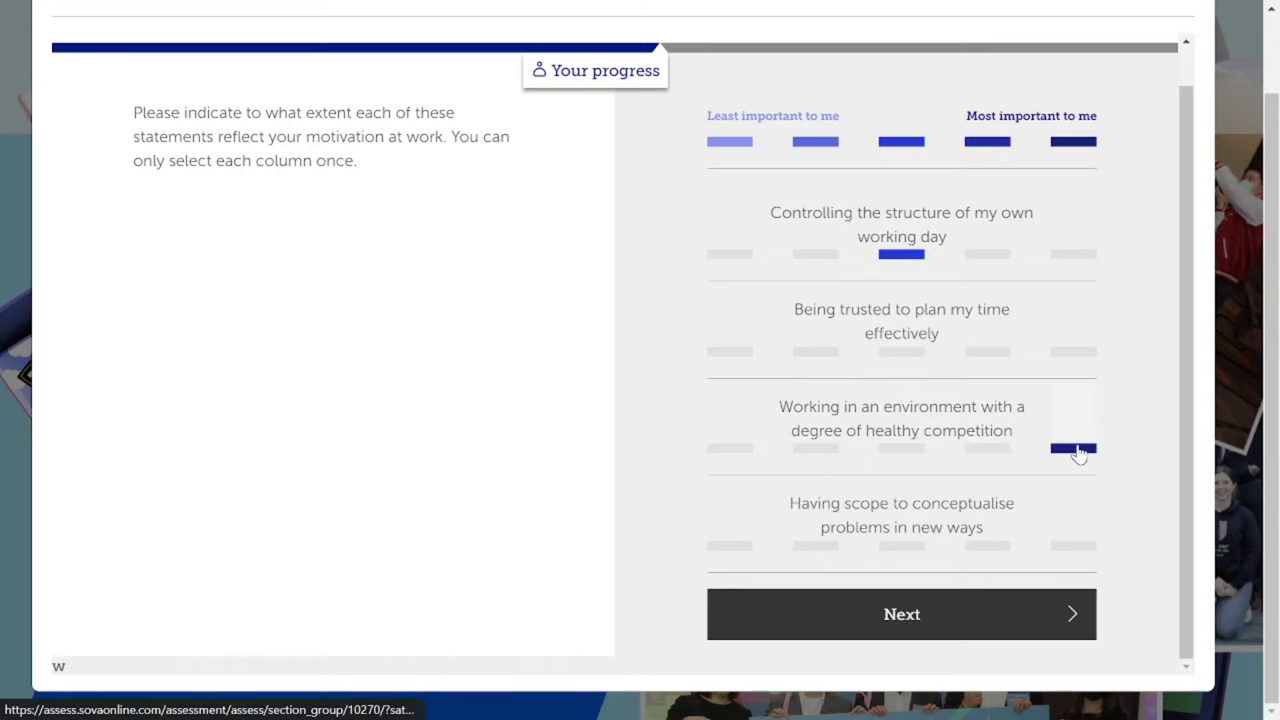
{"action": "left_click", "coordinate": [992, 545]}
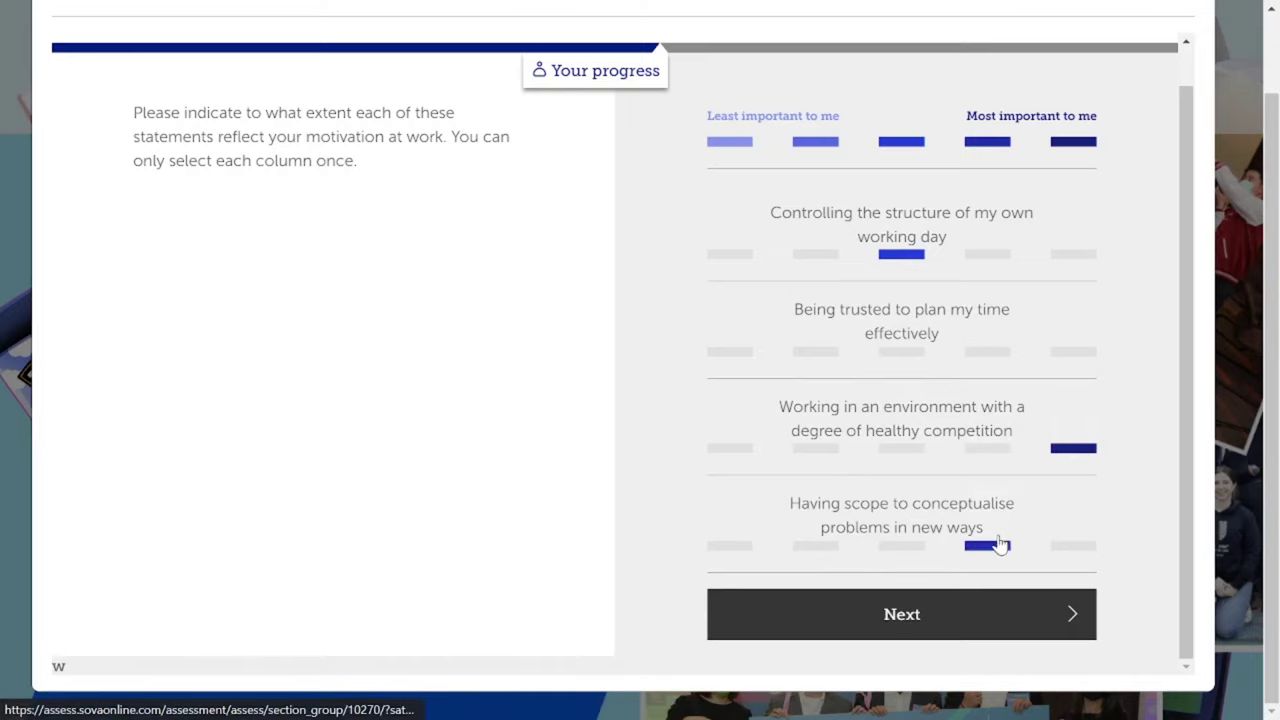
{"action": "left_click", "coordinate": [812, 352]}
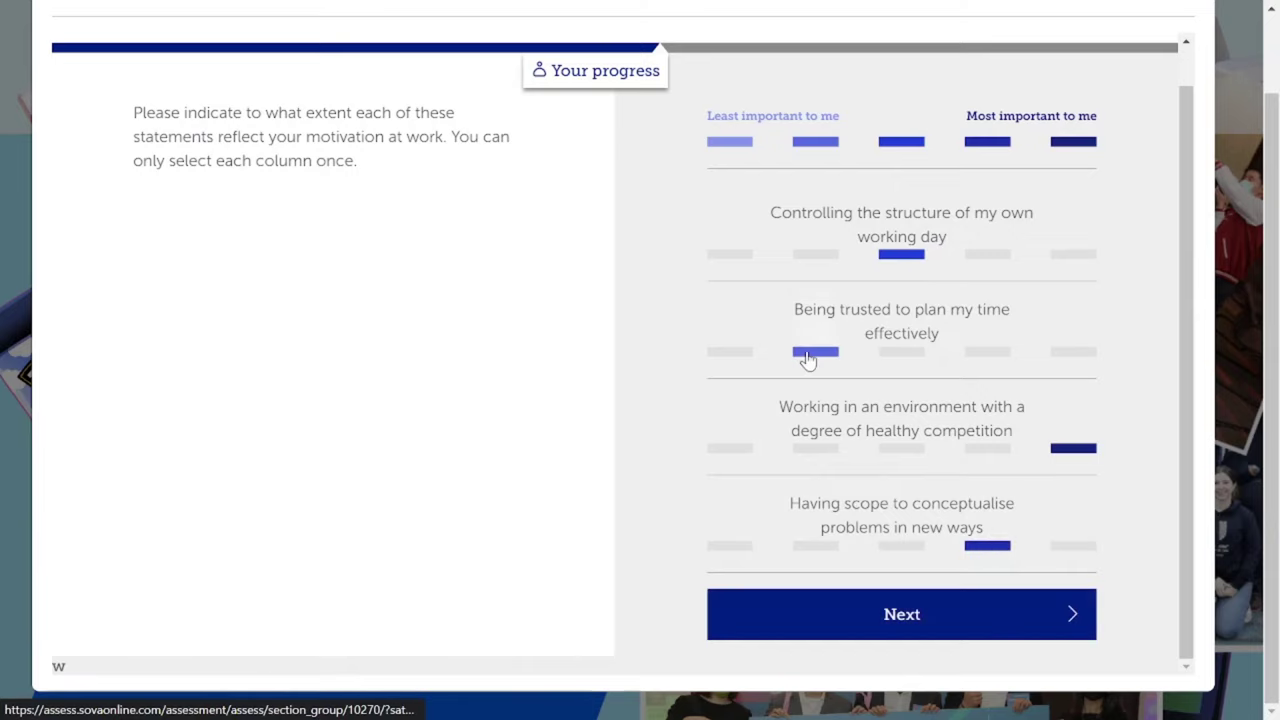
{"action": "left_click", "coordinate": [931, 603]}
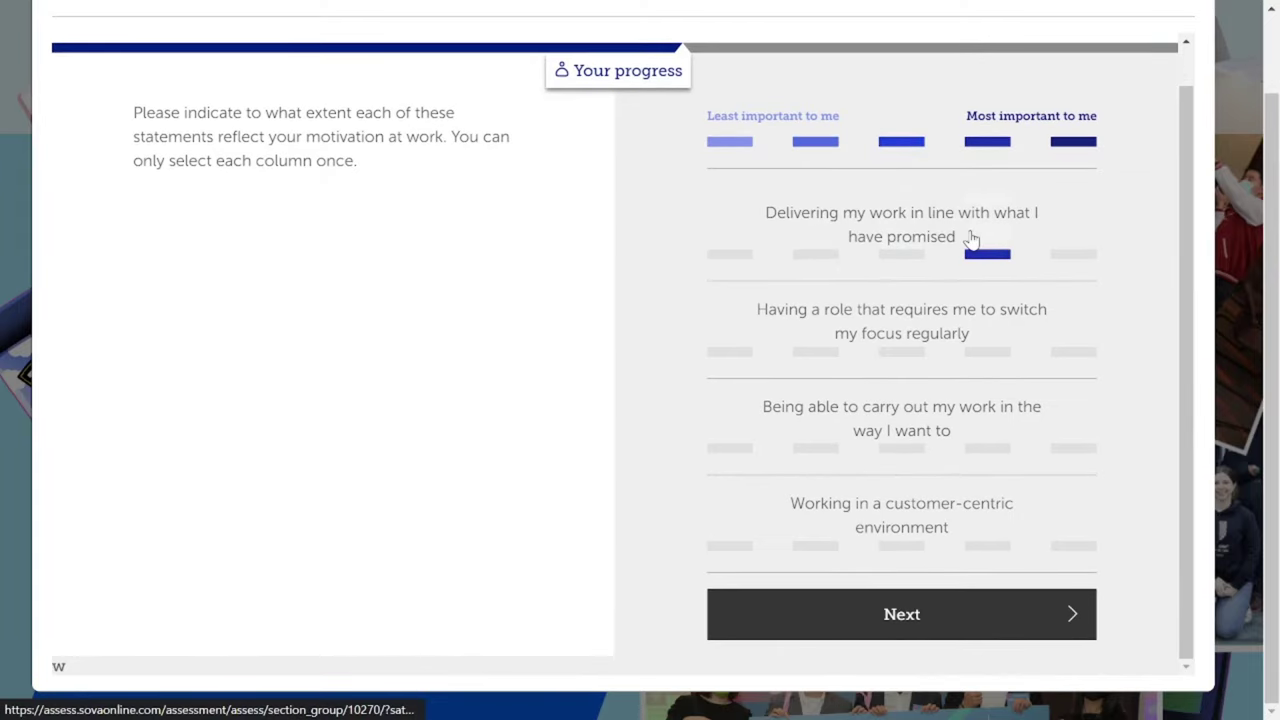
Rate delivering work as promised 5, switching focus regularly 4, carrying out work the way I want 2 and a customer-centric environment 3, and submit the page
{"action": "left_click", "coordinate": [1073, 250]}
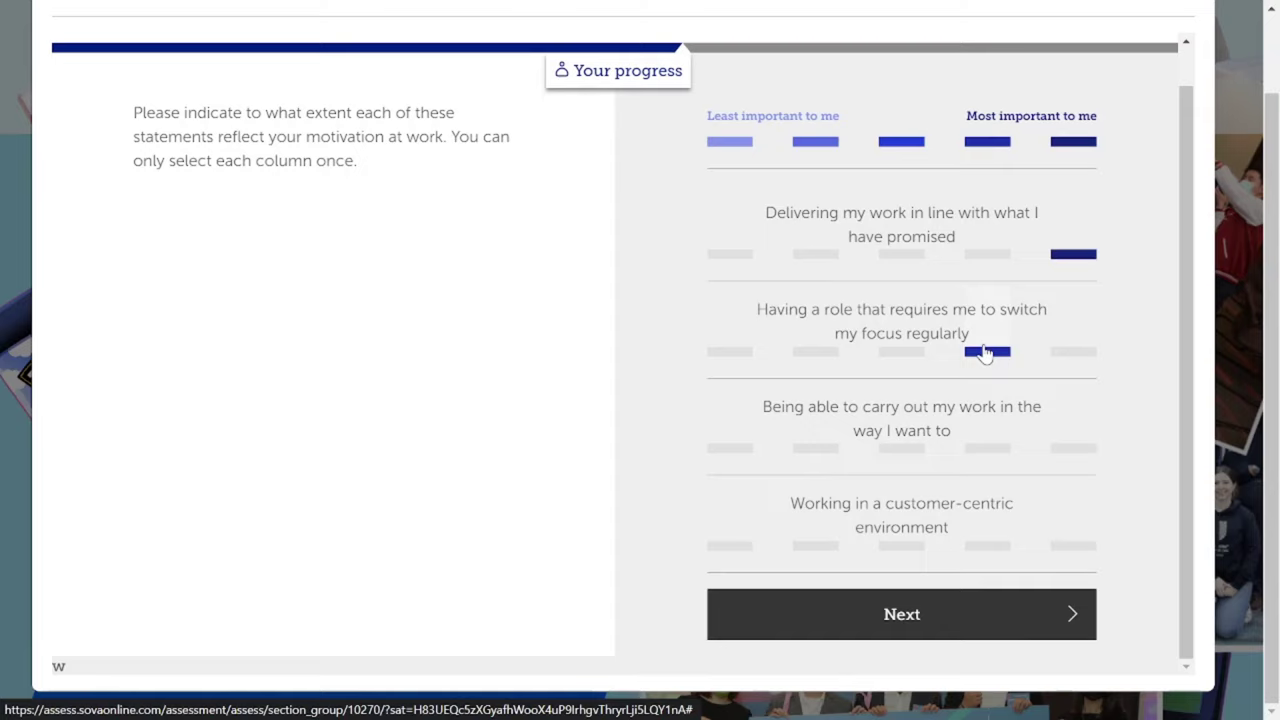
{"action": "left_click", "coordinate": [901, 546]}
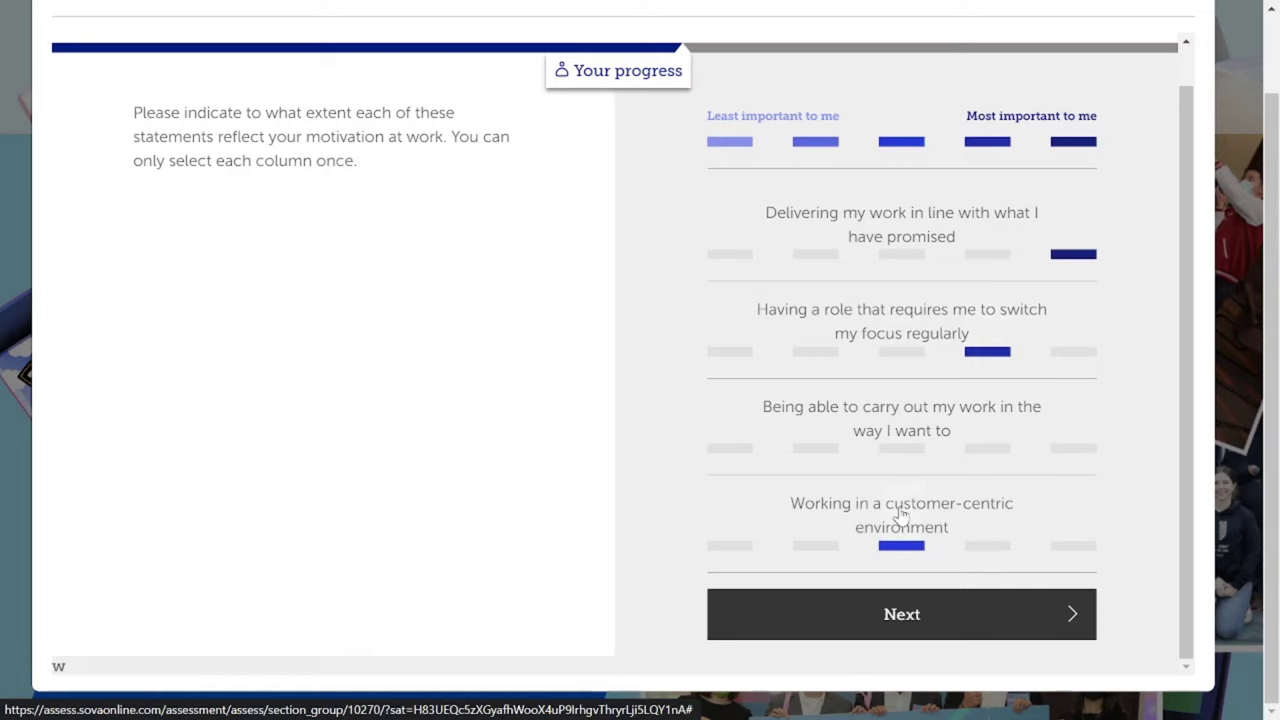
{"action": "left_click", "coordinate": [815, 448]}
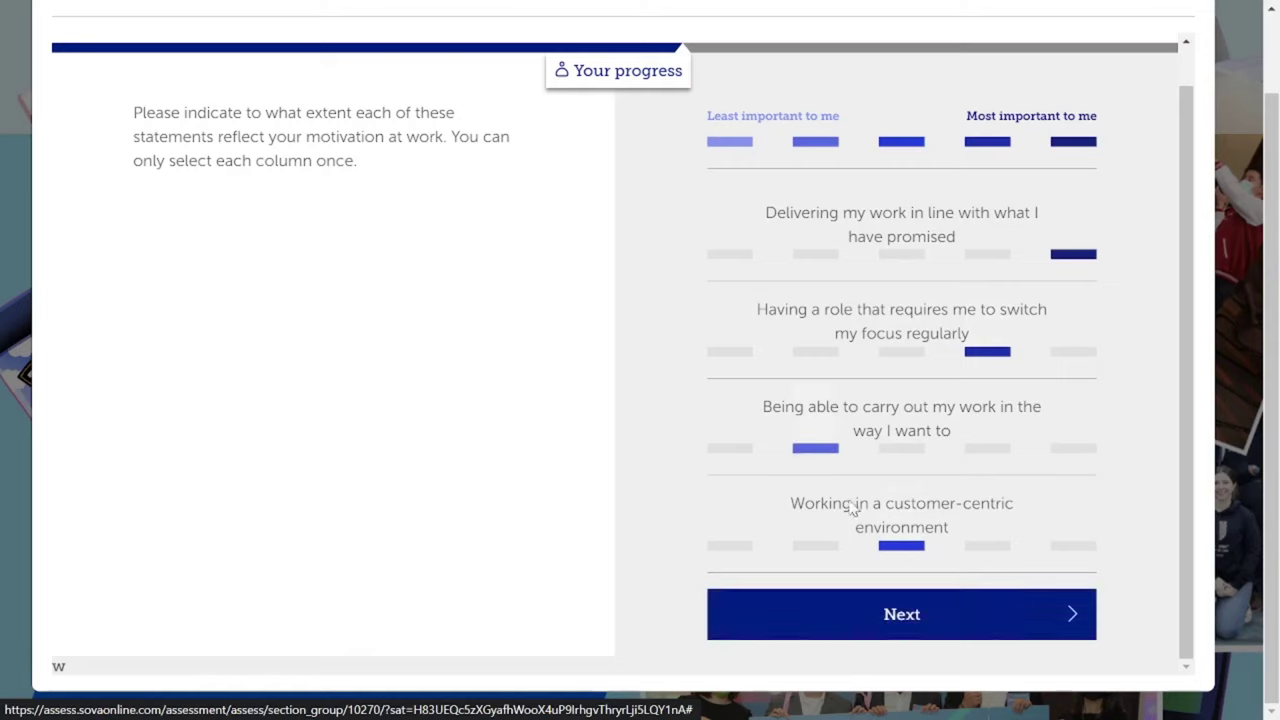
{"action": "left_click", "coordinate": [960, 614]}
Rate earning enough to afford things 2, being professionally stretched 3, a wide variety of tasks 5 and supported personal development 4, and submit the page
{"action": "left_click", "coordinate": [985, 520]}
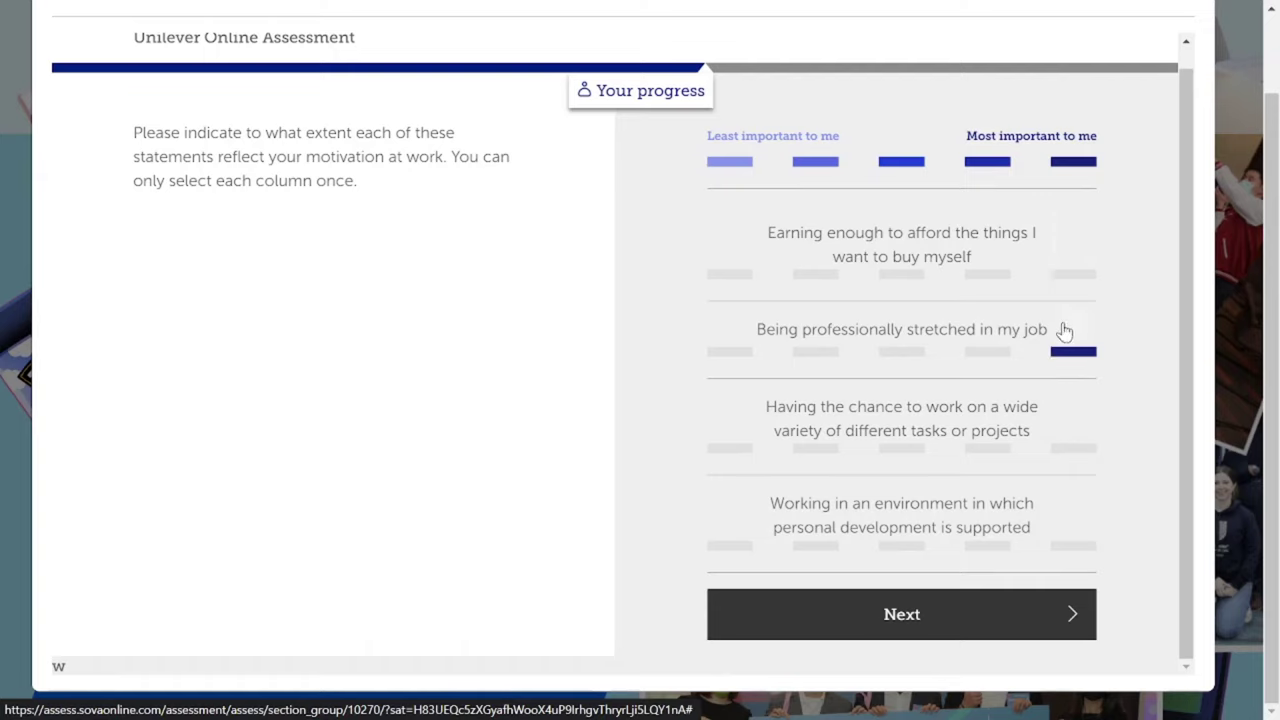
{"action": "left_click", "coordinate": [1073, 448]}
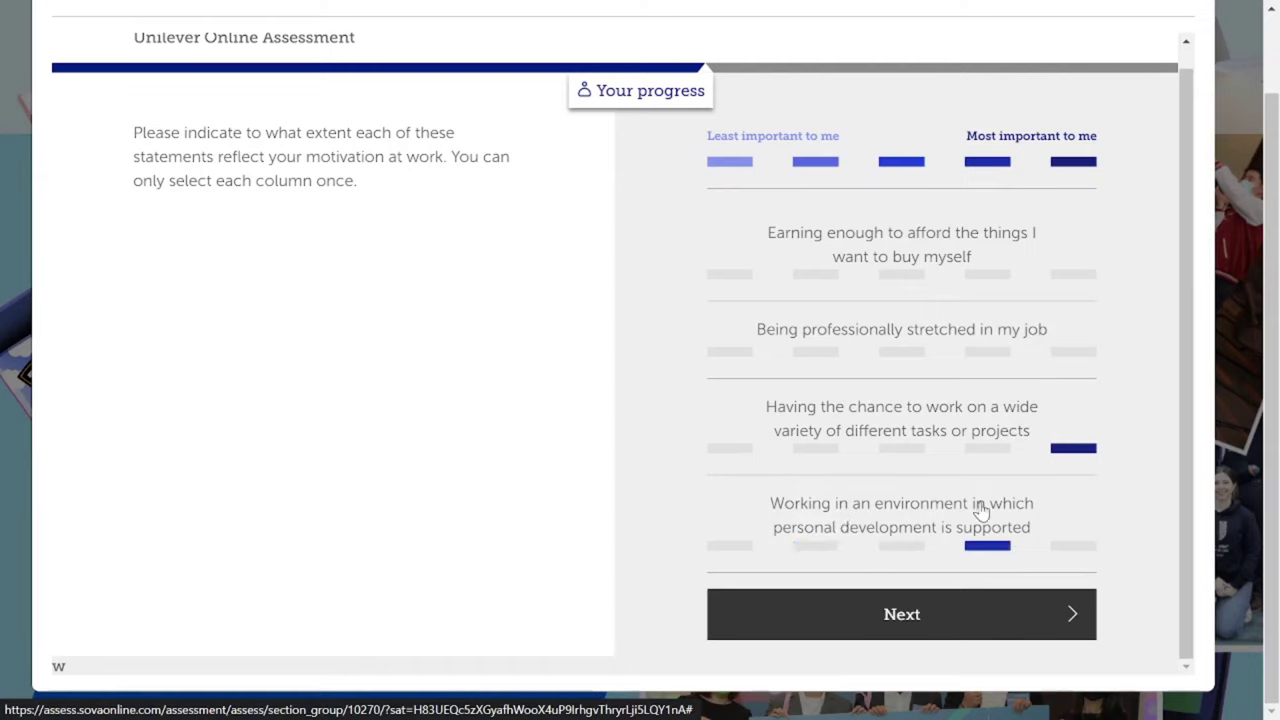
{"action": "left_click", "coordinate": [987, 545]}
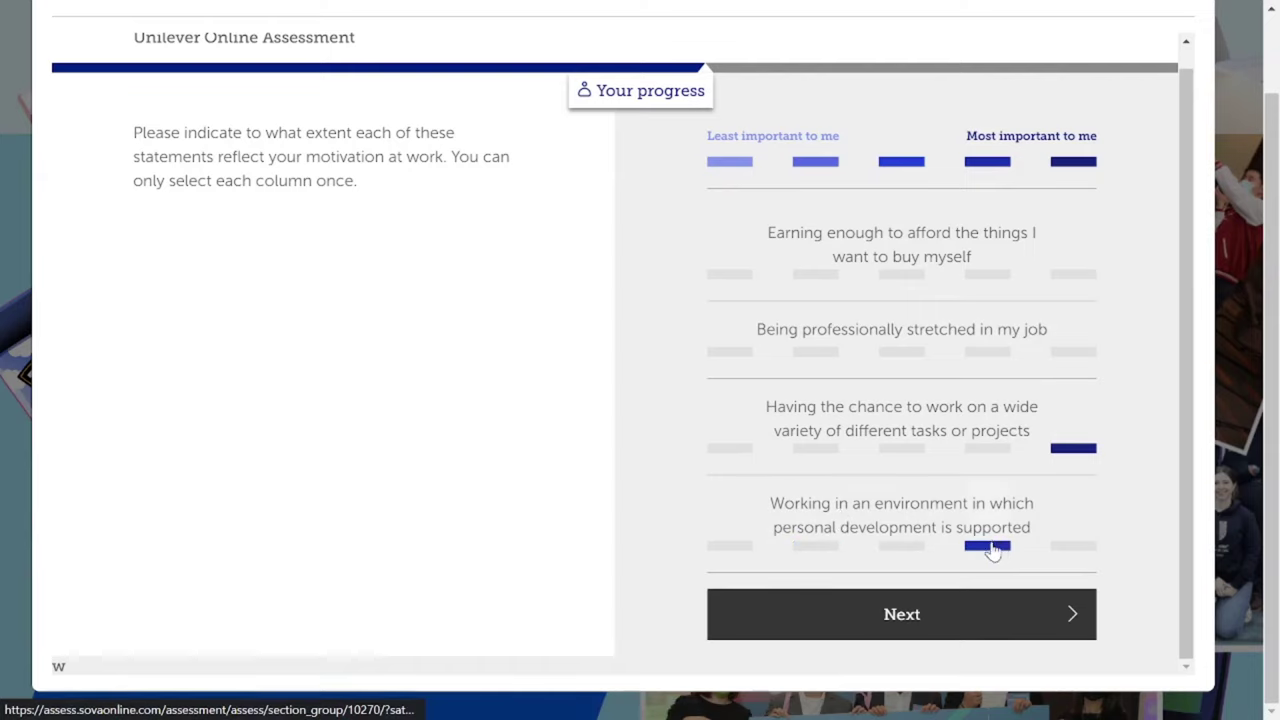
{"action": "left_click", "coordinate": [906, 352]}
{"action": "left_click", "coordinate": [816, 274]}
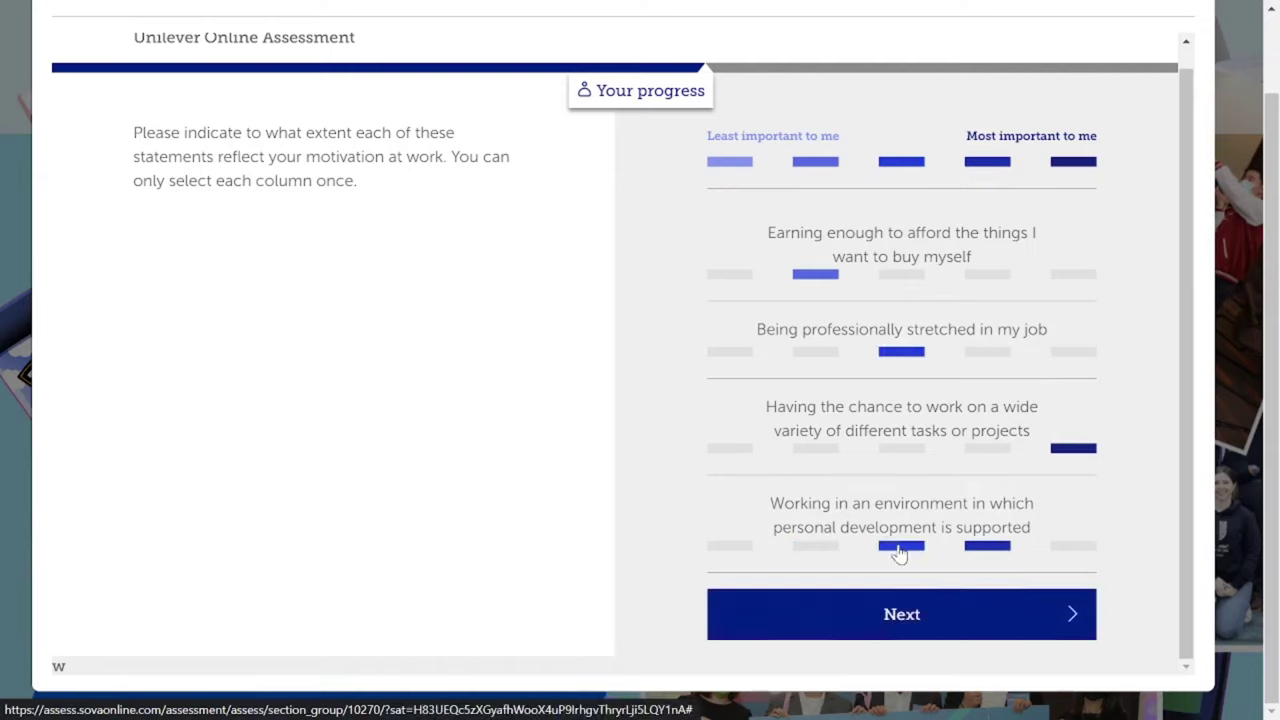
{"action": "left_click", "coordinate": [958, 603]}
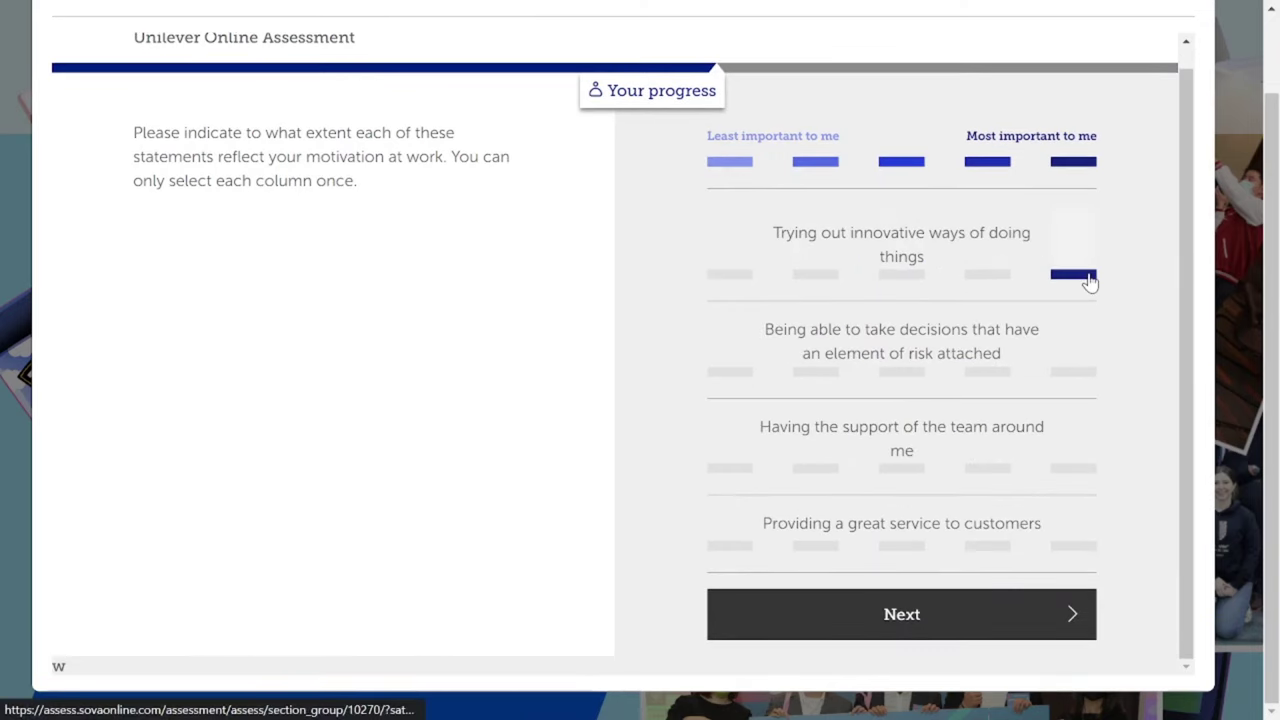
Rate trying innovative ways 2, taking decisions with an element of risk 5, having team support 3 and providing great customer service 4, and submit the page
{"action": "left_click", "coordinate": [1078, 372]}
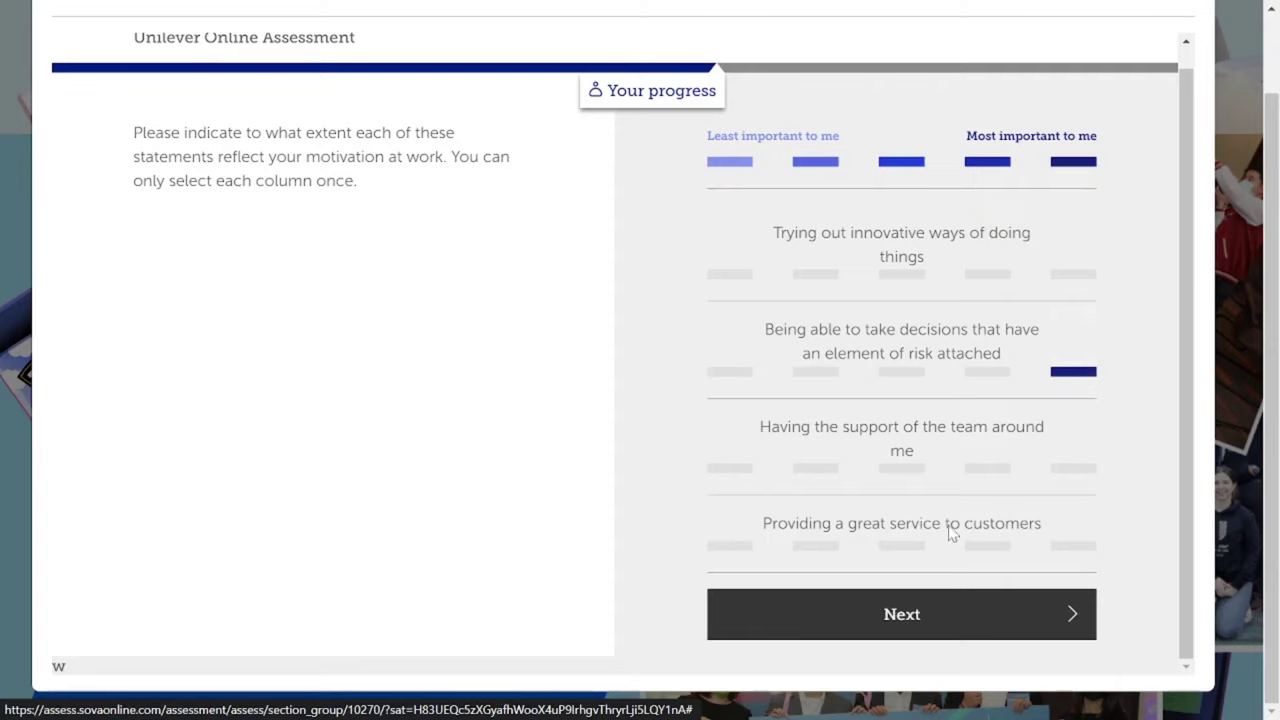
{"action": "left_click", "coordinate": [997, 547]}
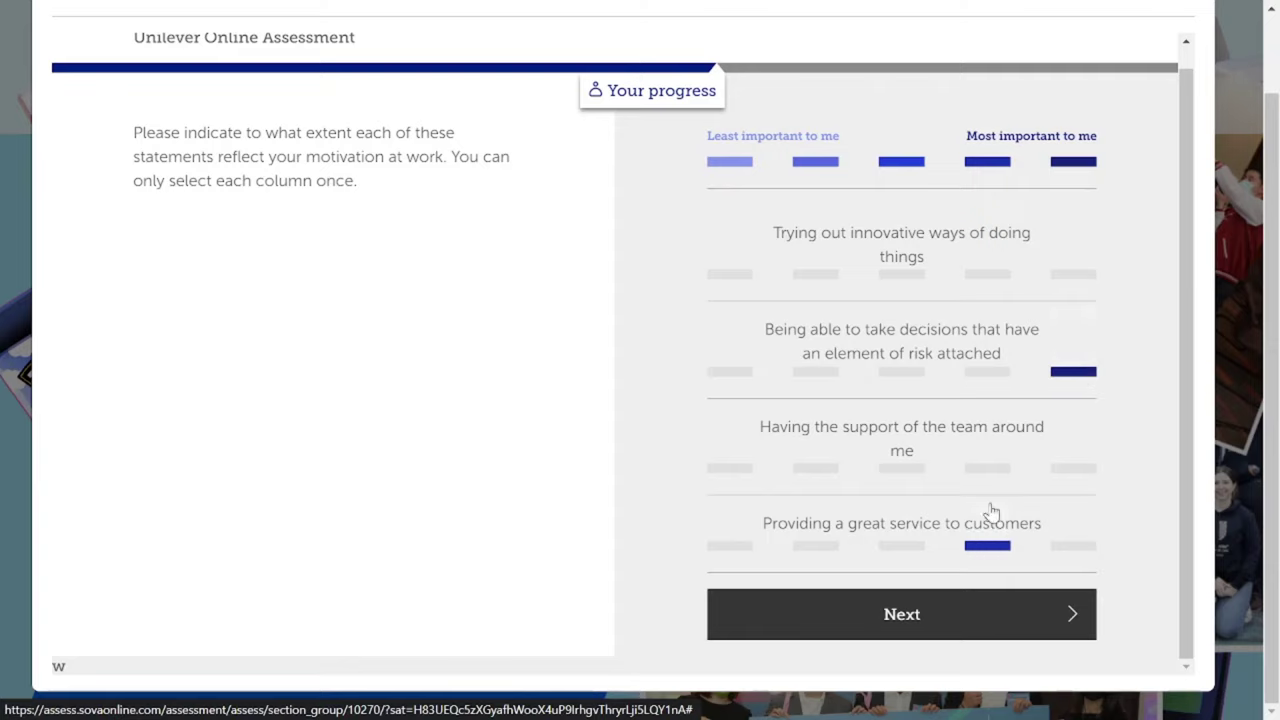
{"action": "left_click", "coordinate": [896, 470]}
{"action": "left_click", "coordinate": [815, 274]}
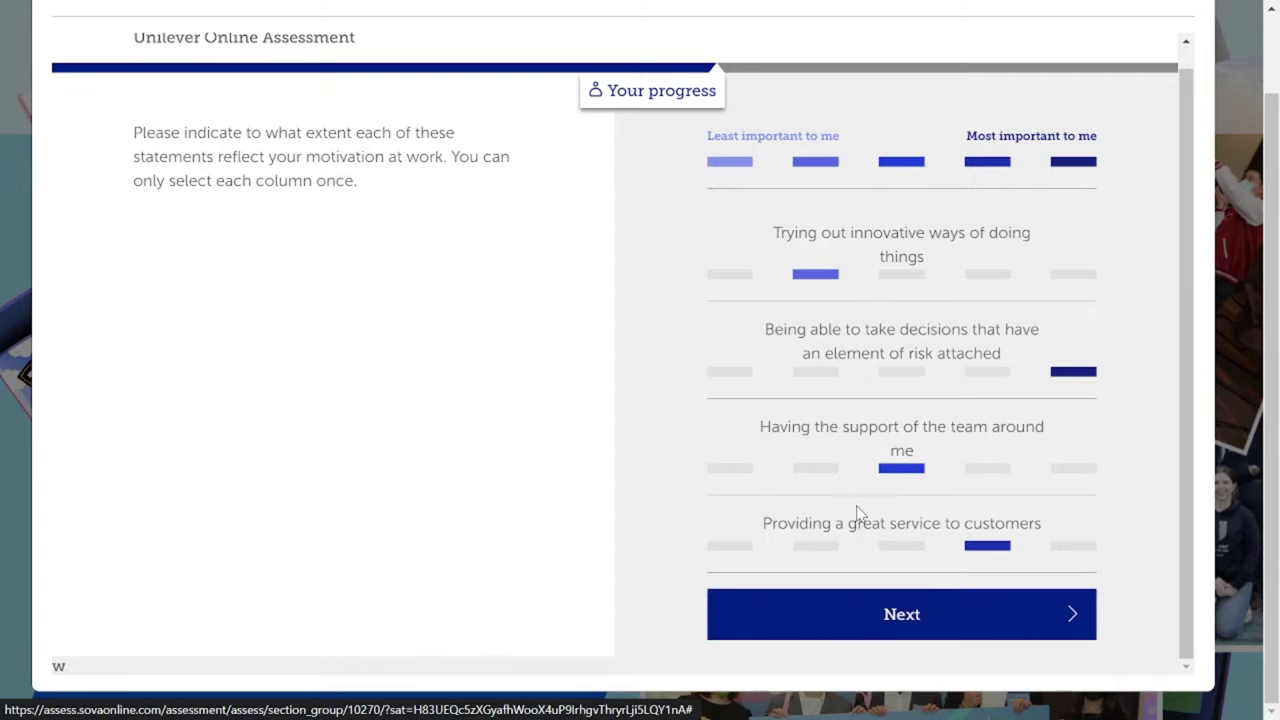
{"action": "left_click", "coordinate": [926, 598]}
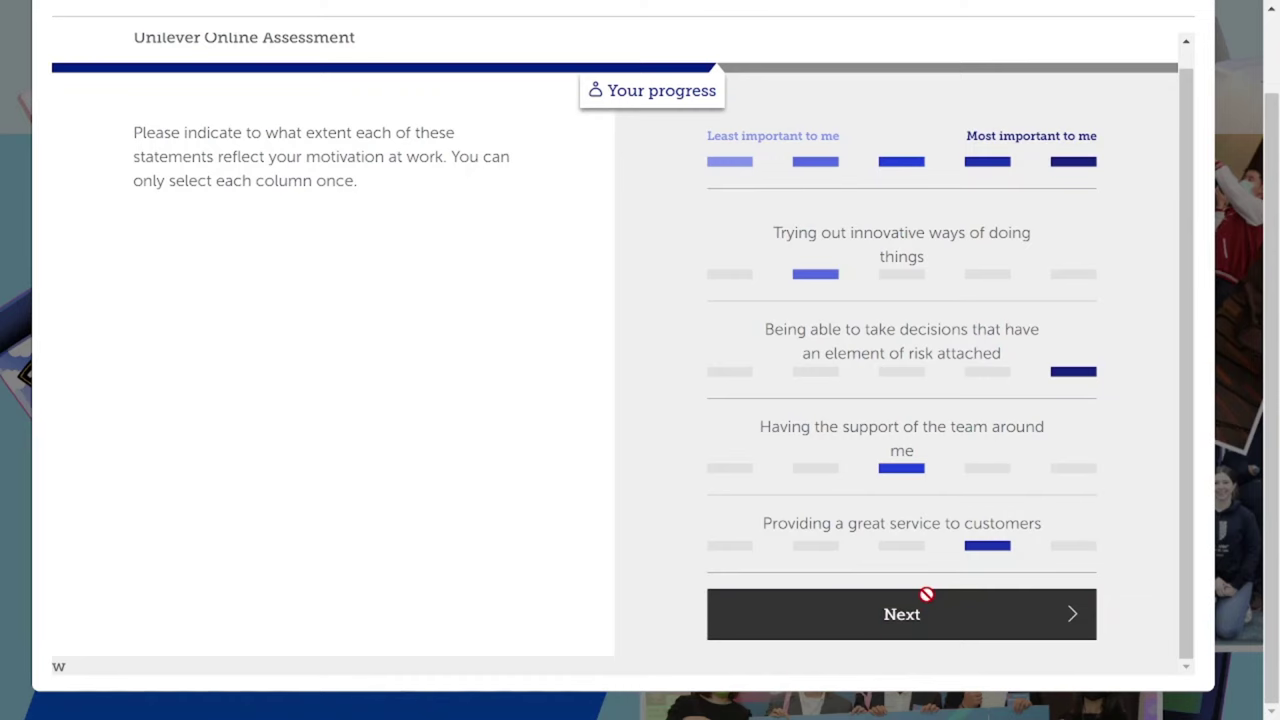
Rate building wealth and assets 2, presenting work professionally 5, breaking down problems 4 and having people to rely on for help 3, and submit the page
{"action": "scroll", "coordinate": [960, 500], "scroll_direction": "down", "scroll_amount": 1}
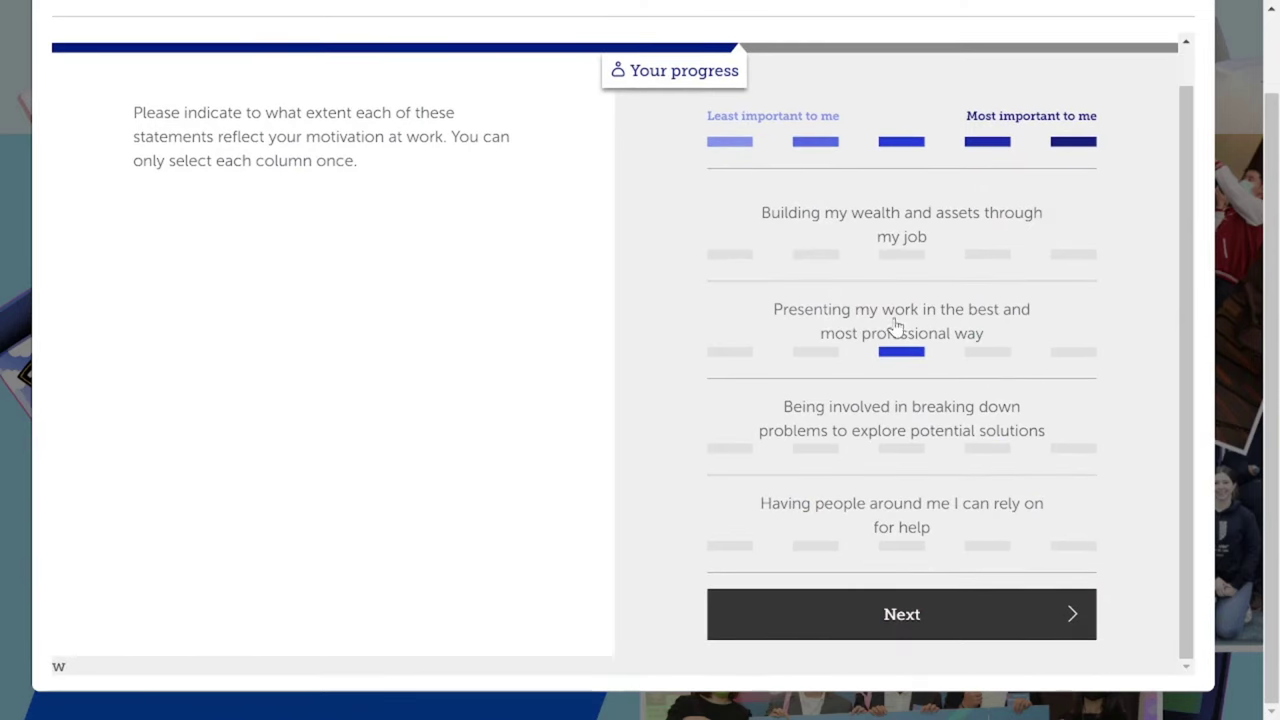
{"action": "left_click", "coordinate": [1082, 348]}
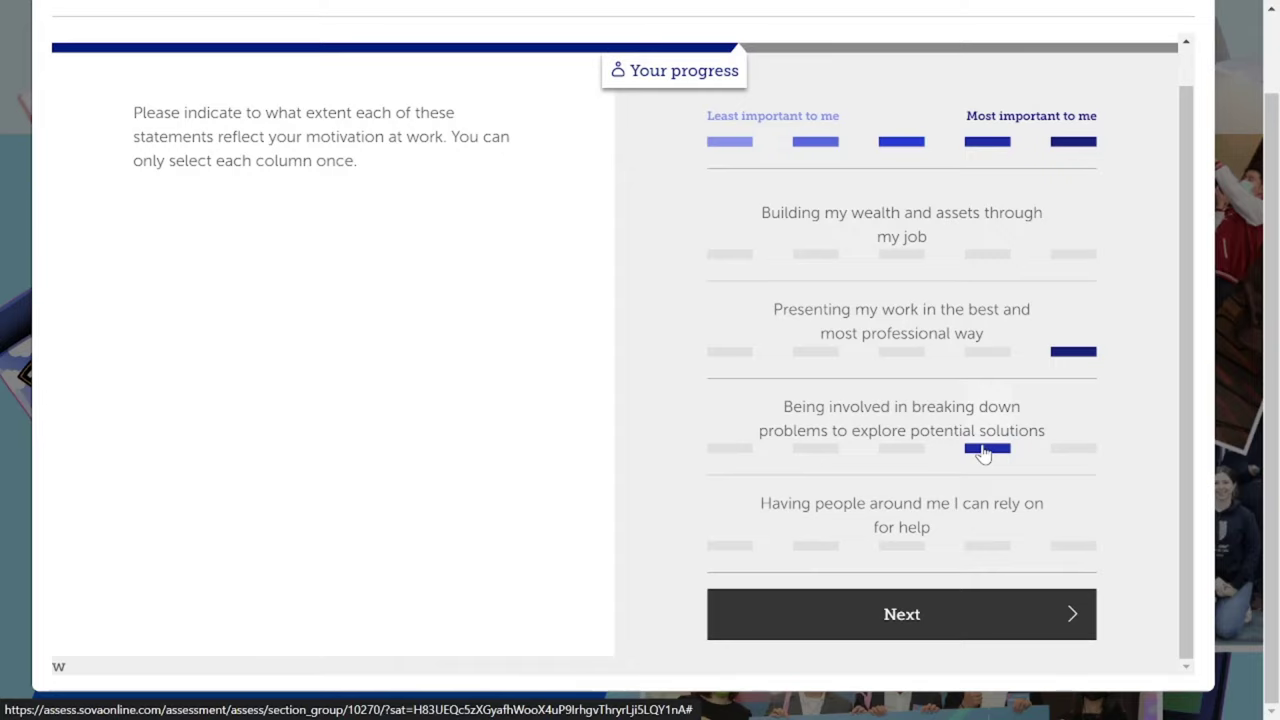
{"action": "left_click", "coordinate": [905, 546]}
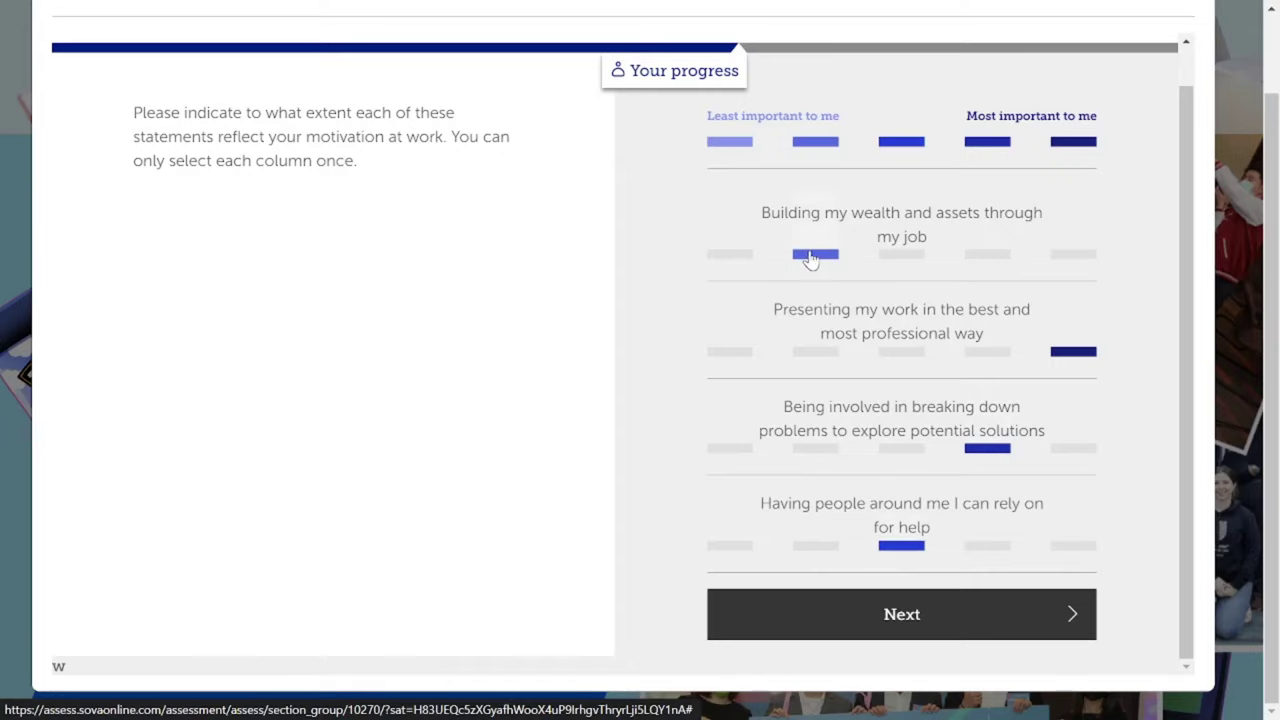
{"action": "left_click", "coordinate": [813, 255]}
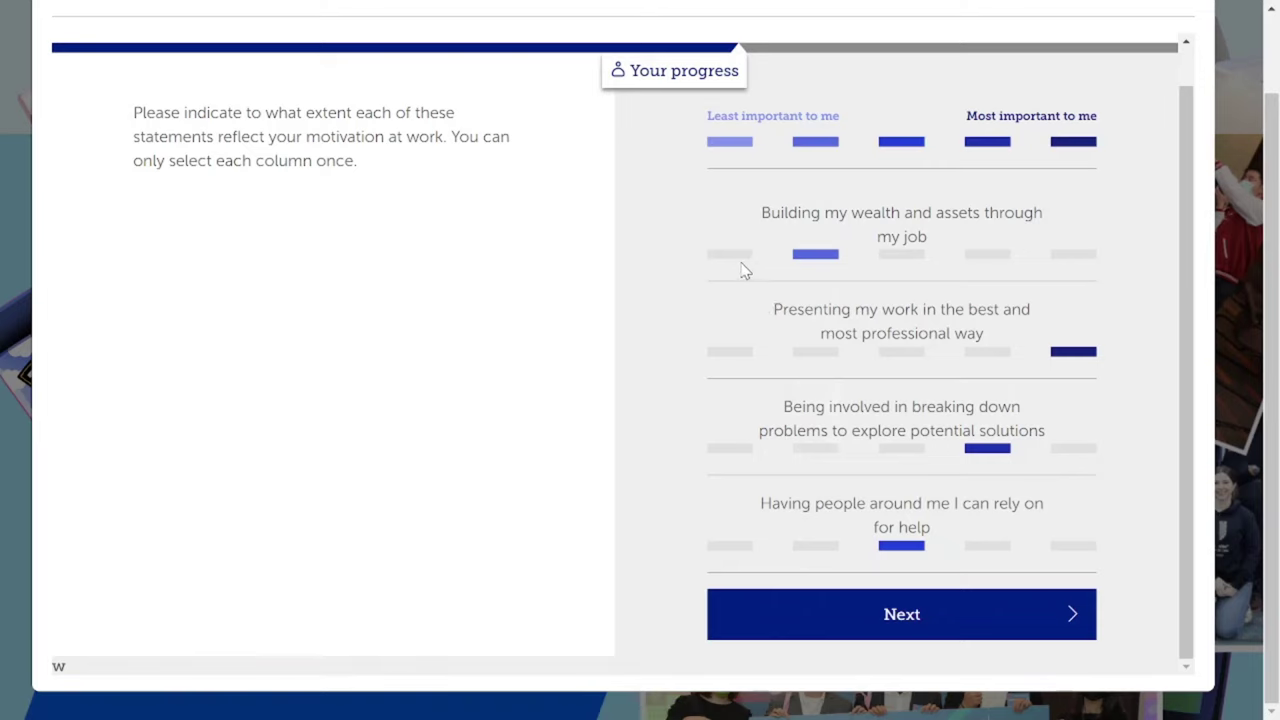
{"action": "left_click", "coordinate": [987, 620]}
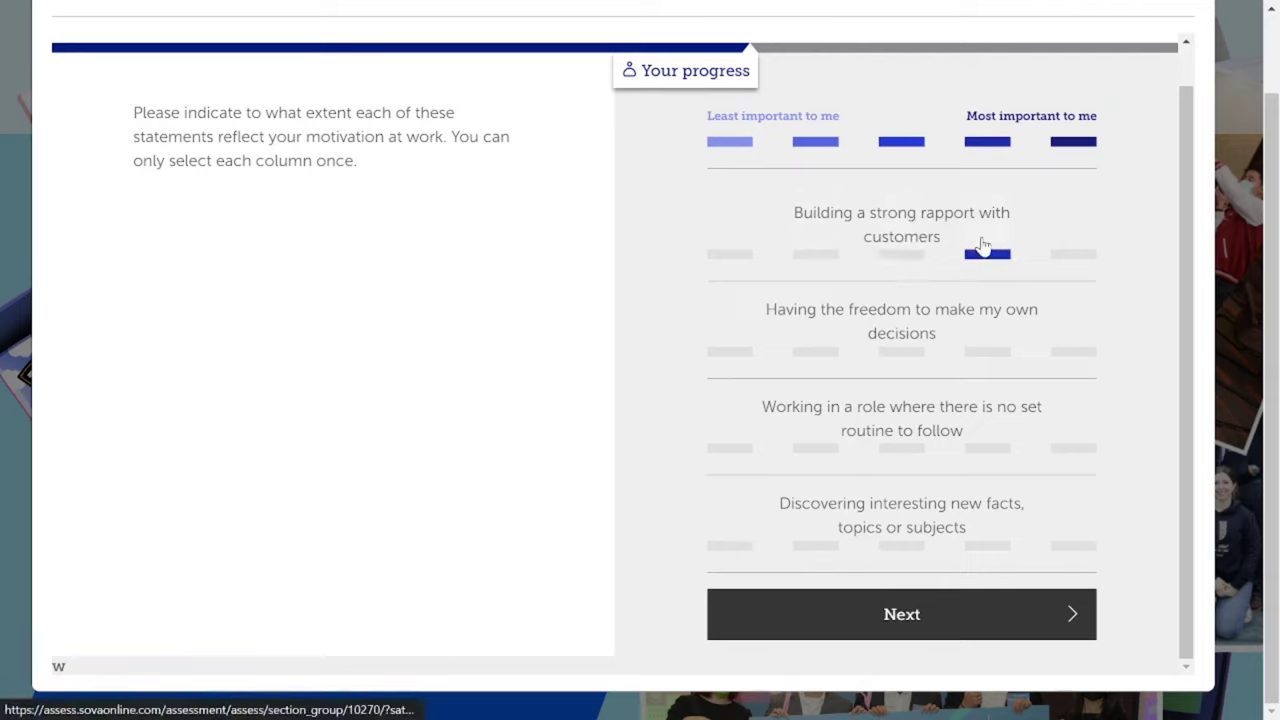
Rate customer rapport 3, freedom to make own decisions 5, no set routine 2 and discovering interesting facts 4, and submit the page
{"action": "left_click", "coordinate": [1066, 358]}
{"action": "left_click", "coordinate": [912, 256]}
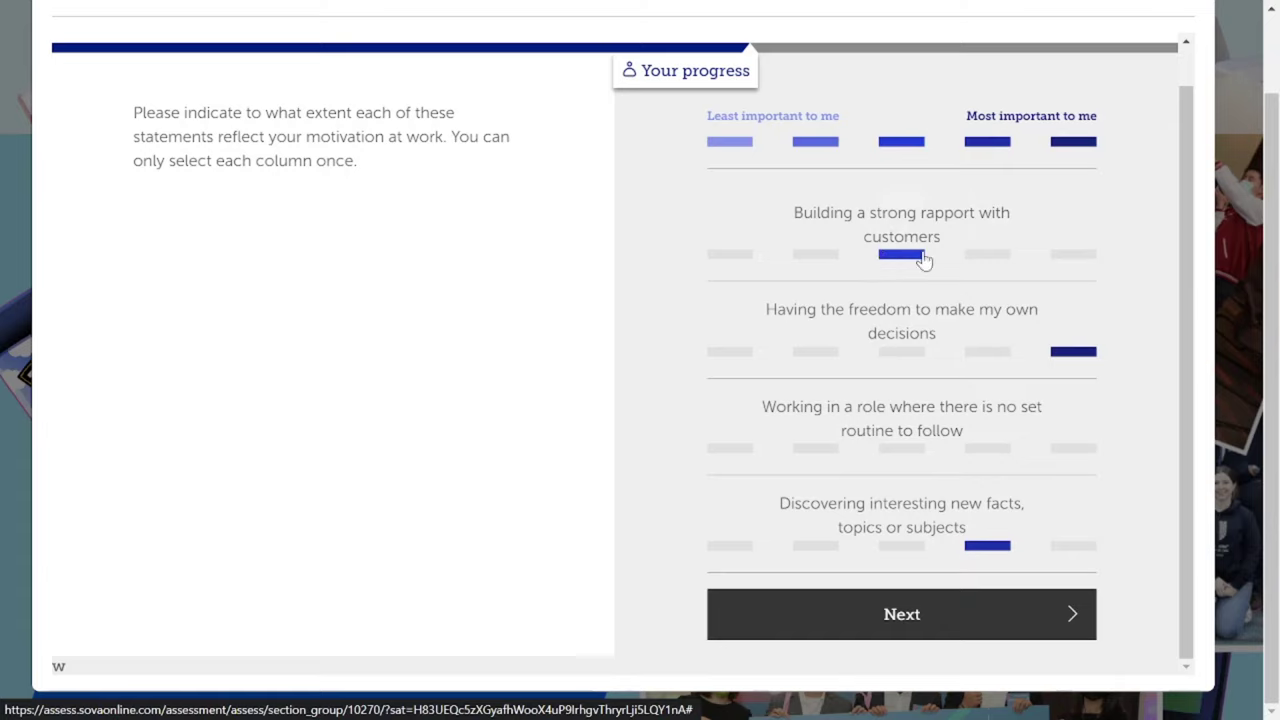
{"action": "left_click", "coordinate": [816, 356]}
{"action": "left_click", "coordinate": [1063, 354]}
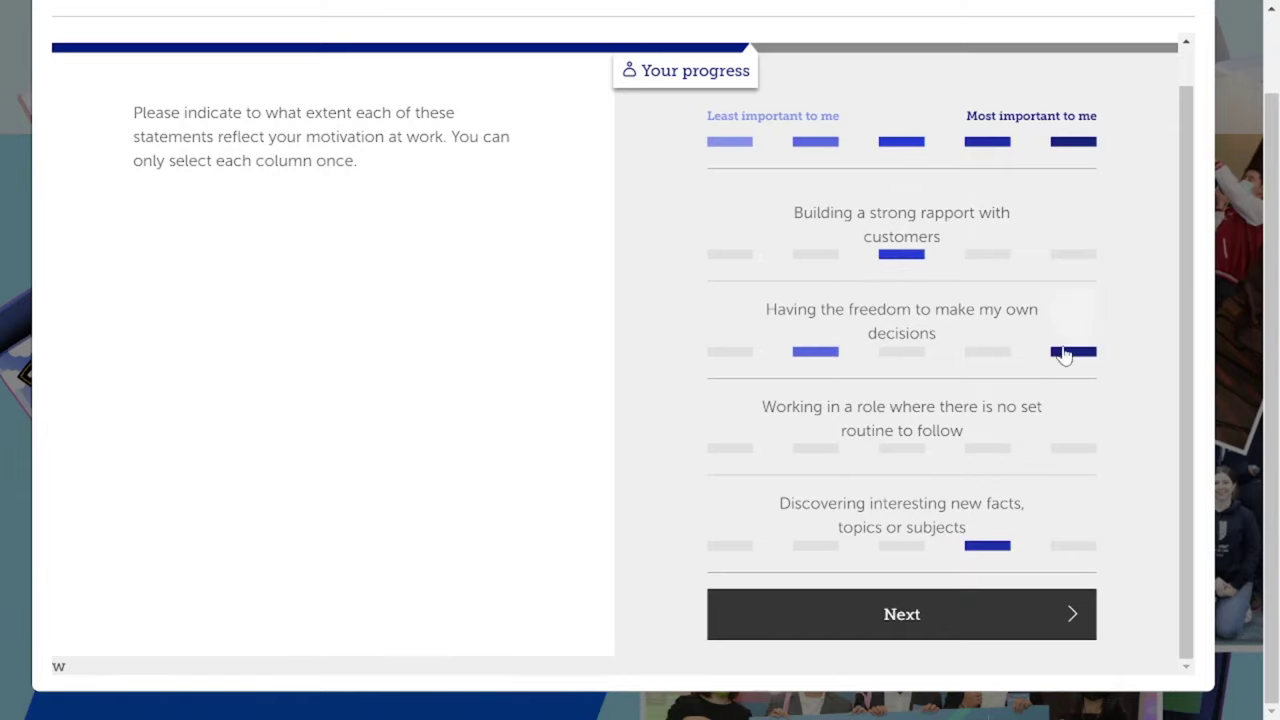
{"action": "left_click", "coordinate": [826, 450]}
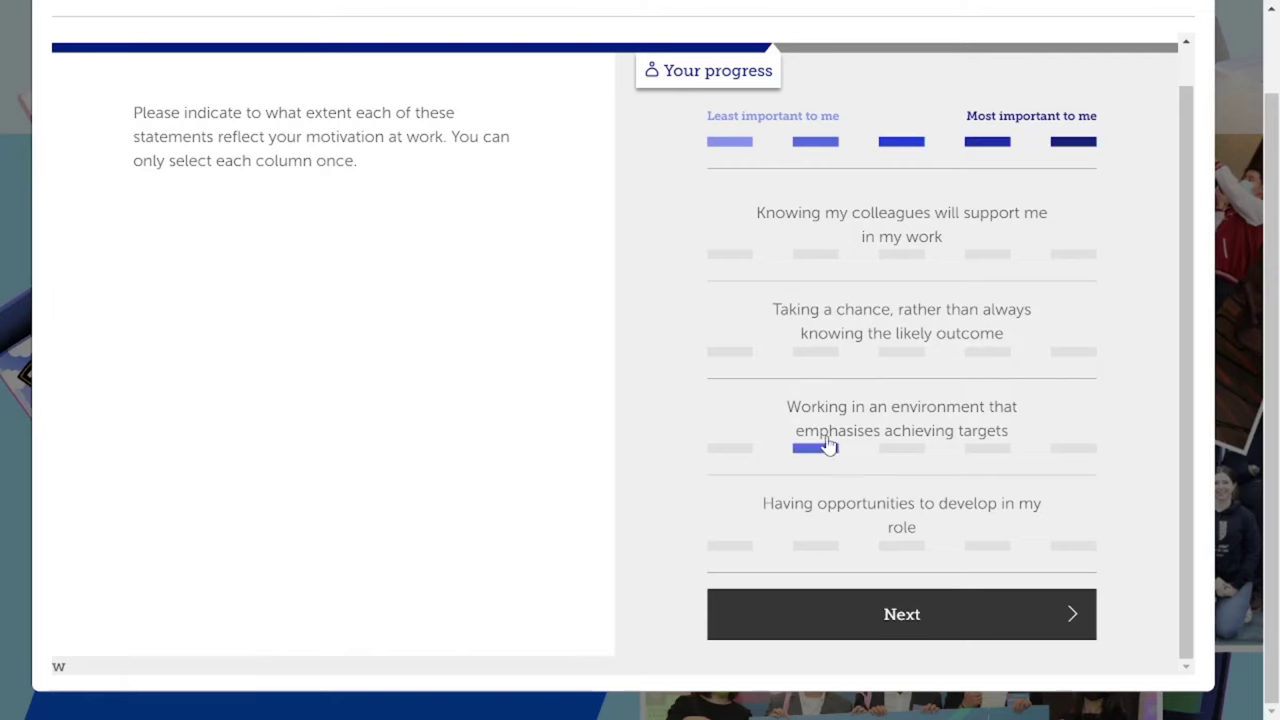
Rate colleagues' support 2, taking a chance 3, an environment that emphasises achieving targets 5 and opportunities to develop 4, and submit the page
{"action": "left_click", "coordinate": [1073, 449]}
{"action": "left_click", "coordinate": [987, 545]}
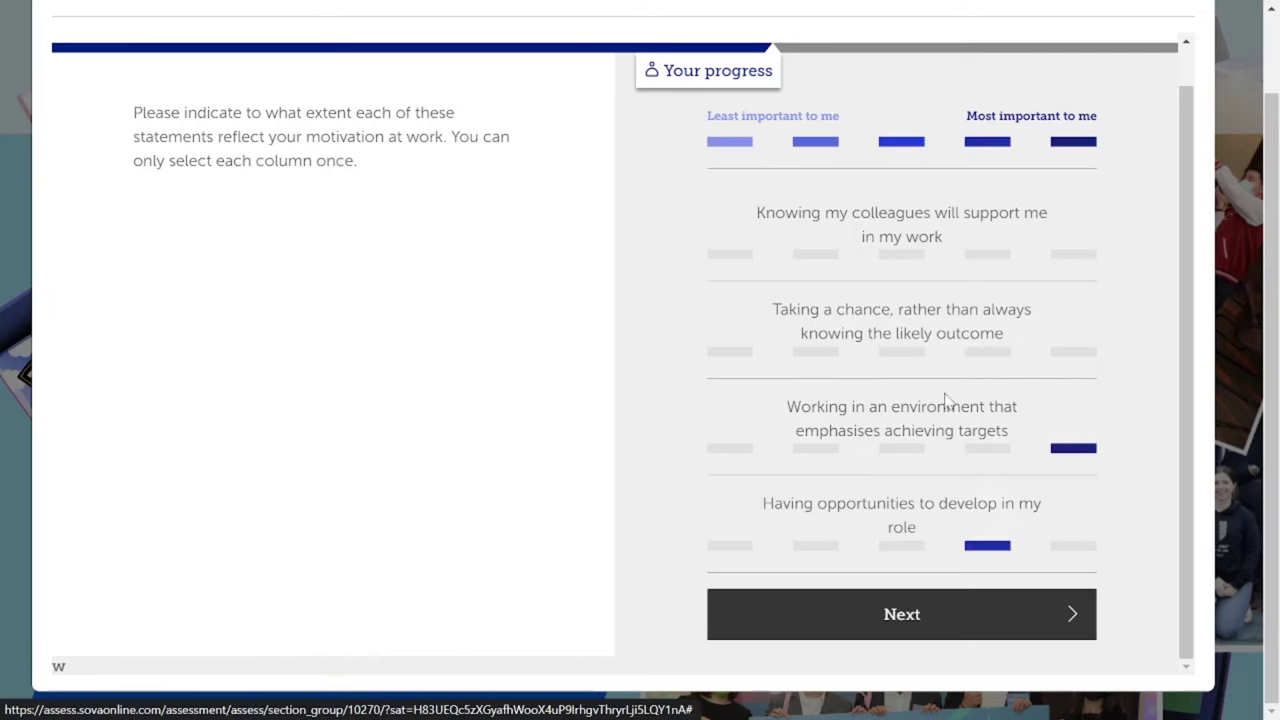
{"action": "left_click", "coordinate": [901, 351]}
{"action": "left_click", "coordinate": [815, 254]}
{"action": "left_click", "coordinate": [928, 612]}
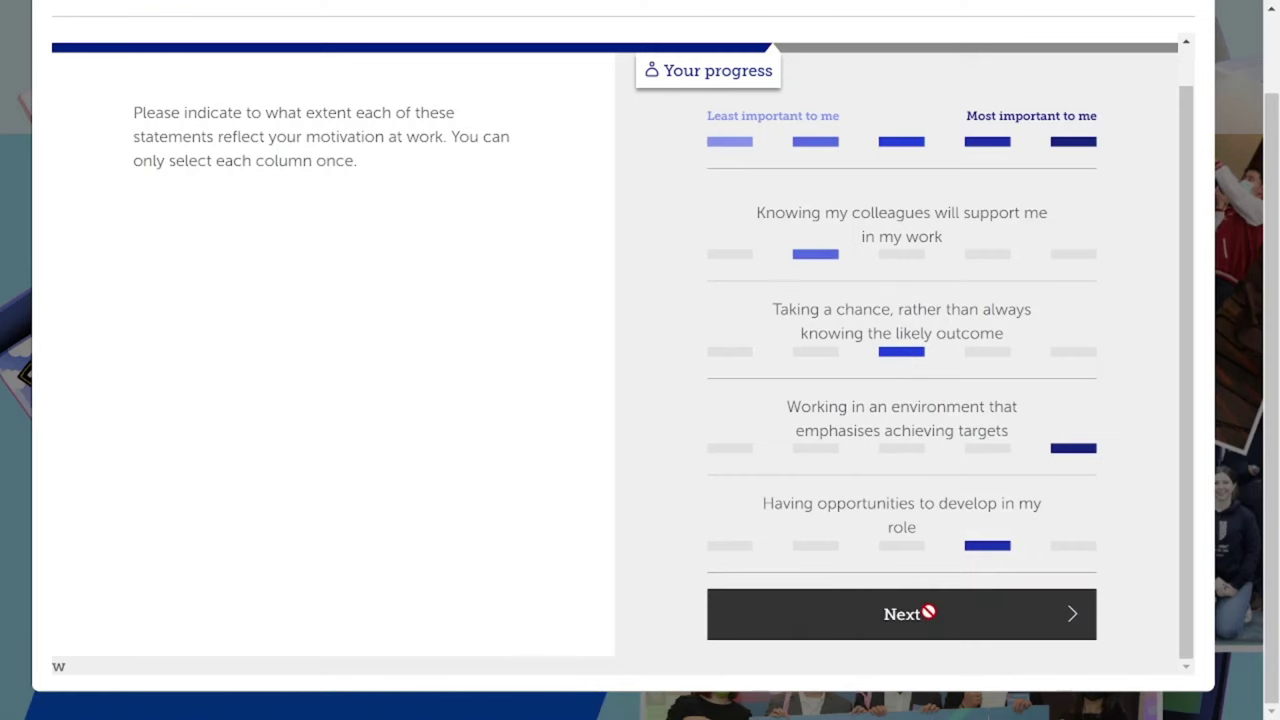
Read through the Numerical Reasoning instructions and proceed to the practice question
{"action": "scroll", "coordinate": [925, 580], "scroll_direction": "down", "scroll_amount": 3}
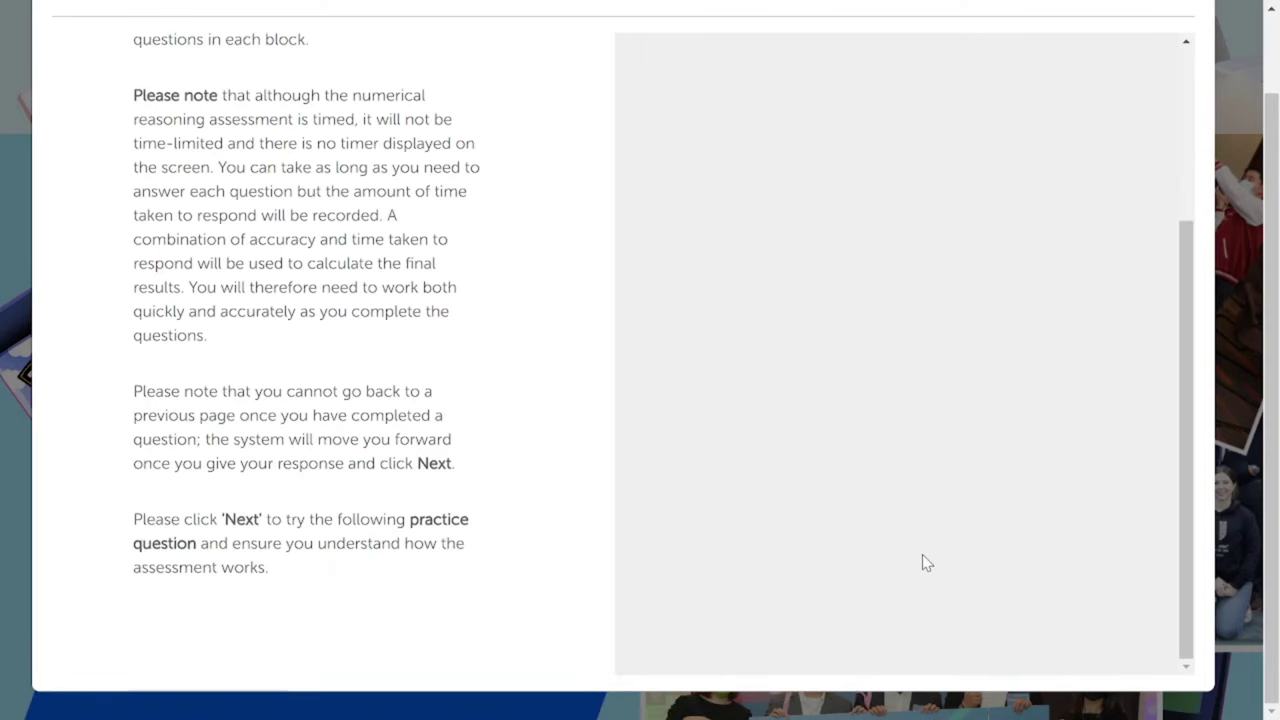
{"action": "scroll", "coordinate": [922, 554], "scroll_direction": "up", "scroll_amount": 3}
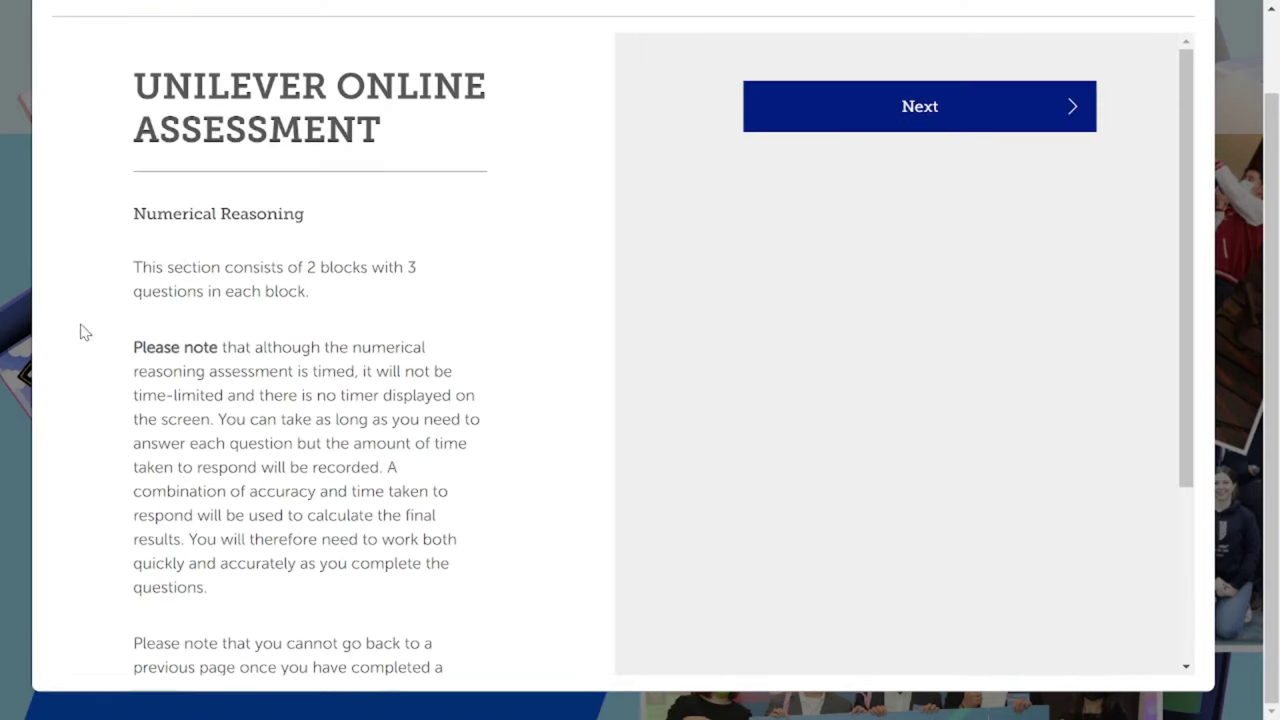
{"action": "left_click", "coordinate": [858, 122]}
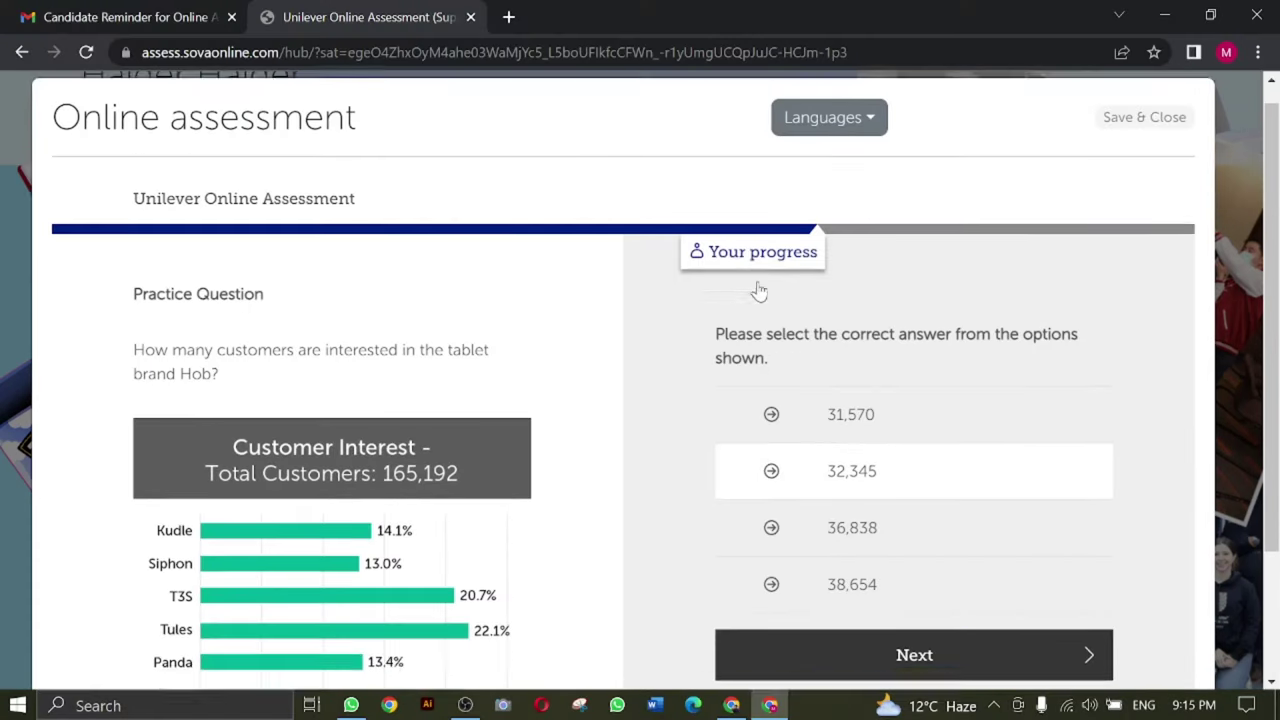
Answer the practice question about customers interested in the tablet brand Hob with 36,838 and submit it
{"action": "scroll", "coordinate": [538, 298], "scroll_direction": "up", "scroll_amount": 2}
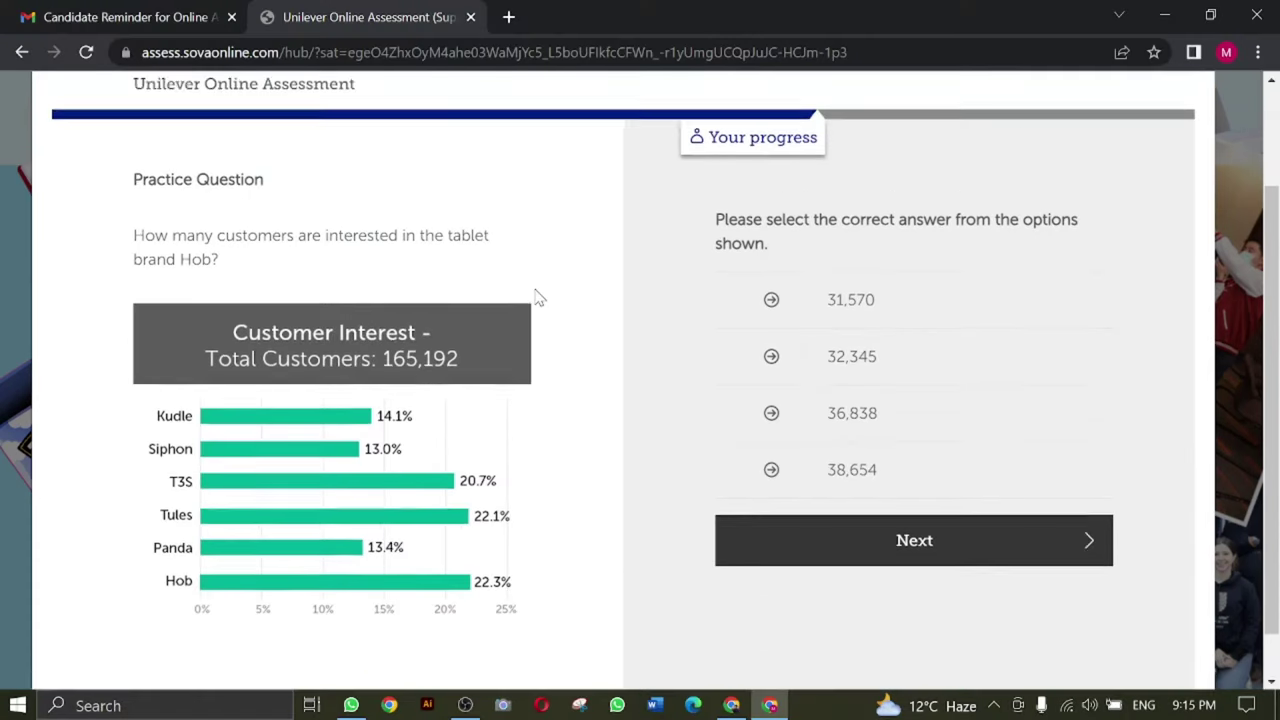
{"action": "scroll", "coordinate": [538, 298], "scroll_direction": "down", "scroll_amount": 2}
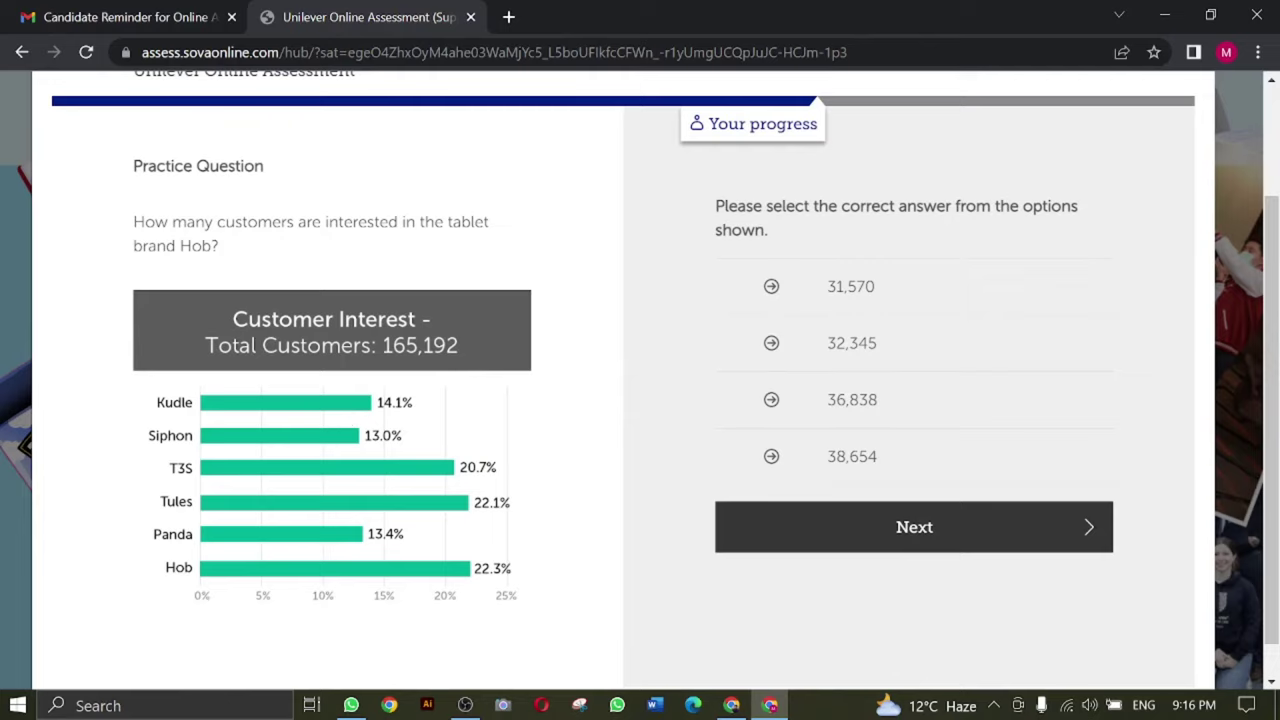
{"action": "scroll", "coordinate": [335, 520], "scroll_direction": "down", "scroll_amount": 1}
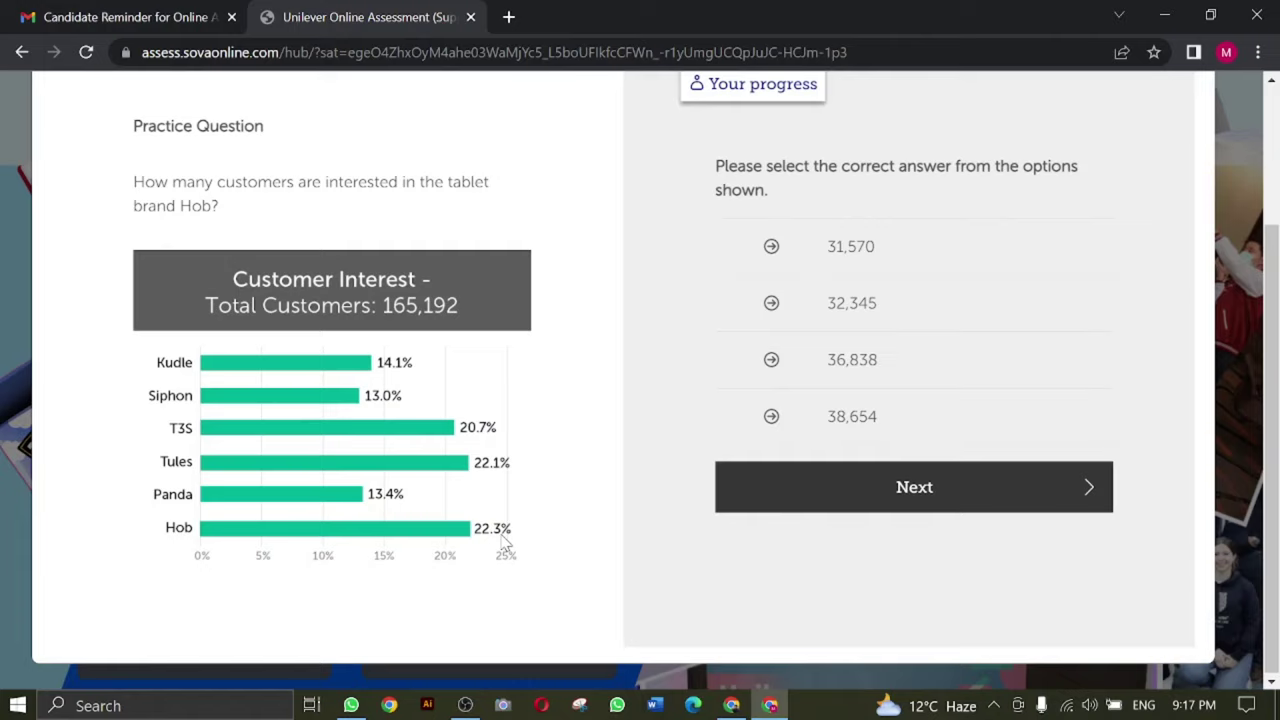
{"action": "left_click", "coordinate": [862, 359]}
{"action": "left_click", "coordinate": [908, 486]}
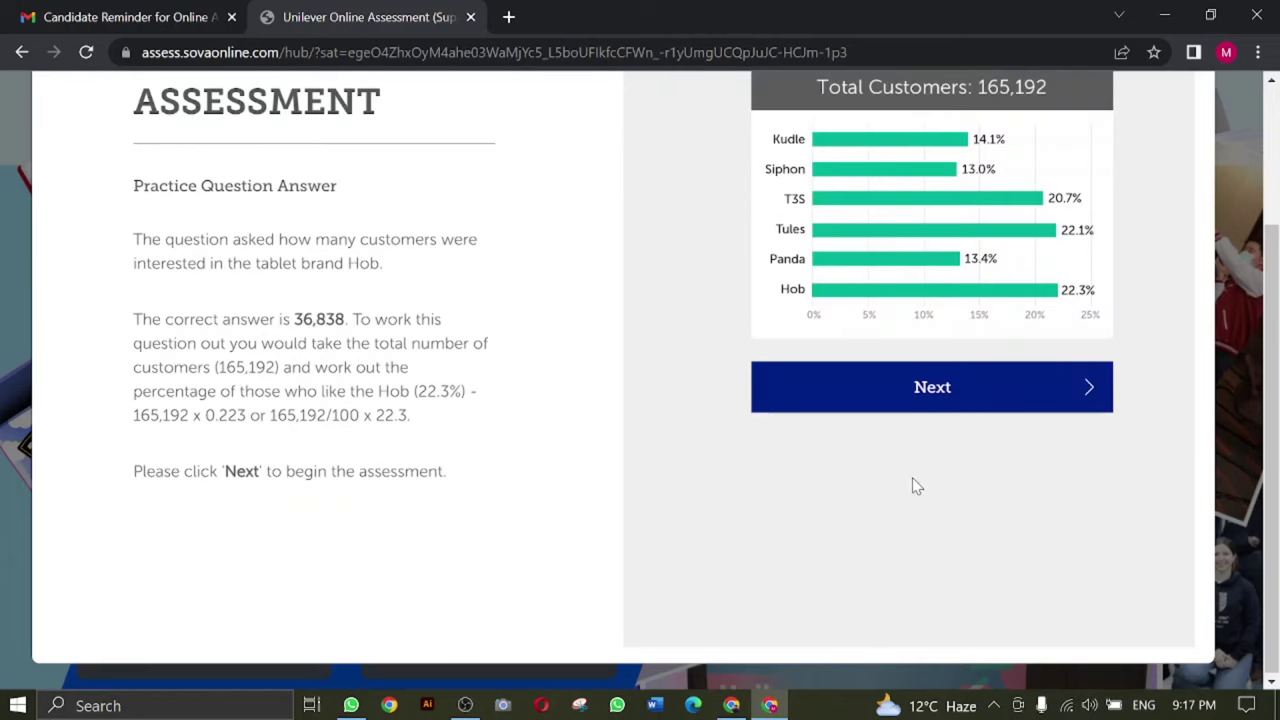
Review the explanation of the practice question's answer and begin the numerical reasoning assessment
{"action": "scroll", "coordinate": [697, 388], "scroll_direction": "up", "scroll_amount": 2}
{"action": "scroll", "coordinate": [357, 371], "scroll_direction": "down", "scroll_amount": 2}
{"action": "scroll", "coordinate": [355, 375], "scroll_direction": "up", "scroll_amount": 2}
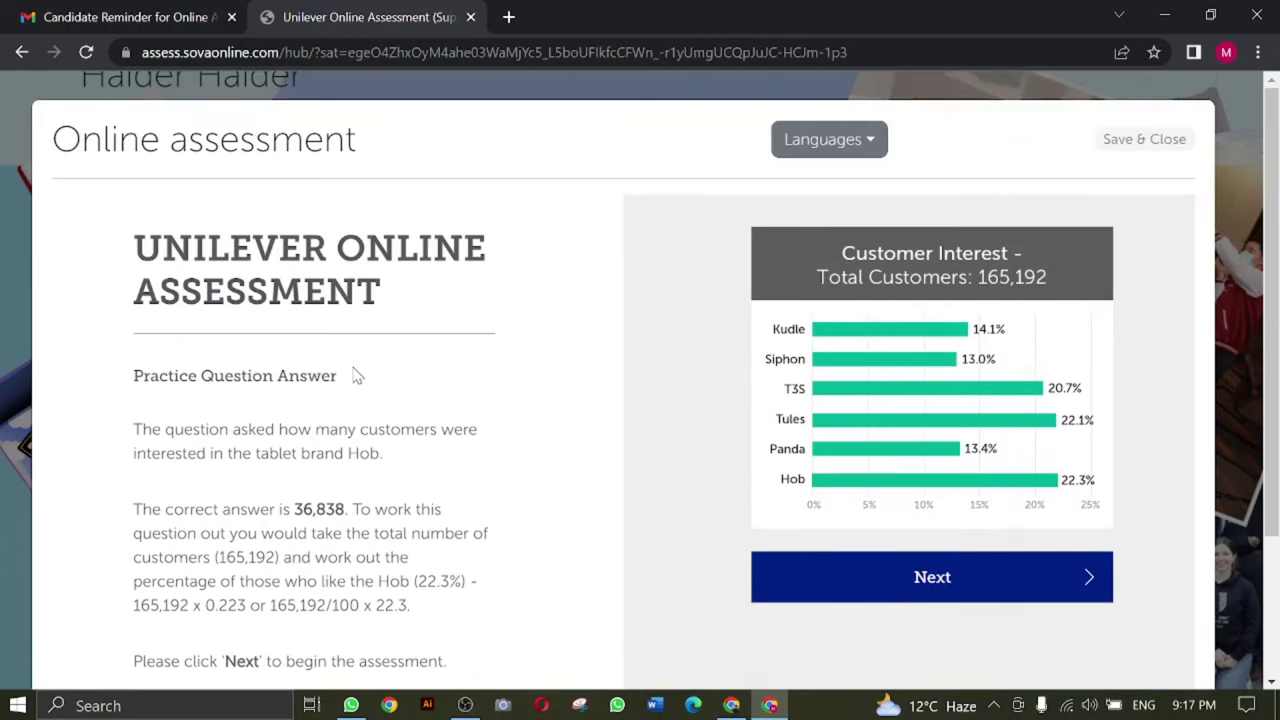
{"action": "scroll", "coordinate": [357, 375], "scroll_direction": "down", "scroll_amount": 2}
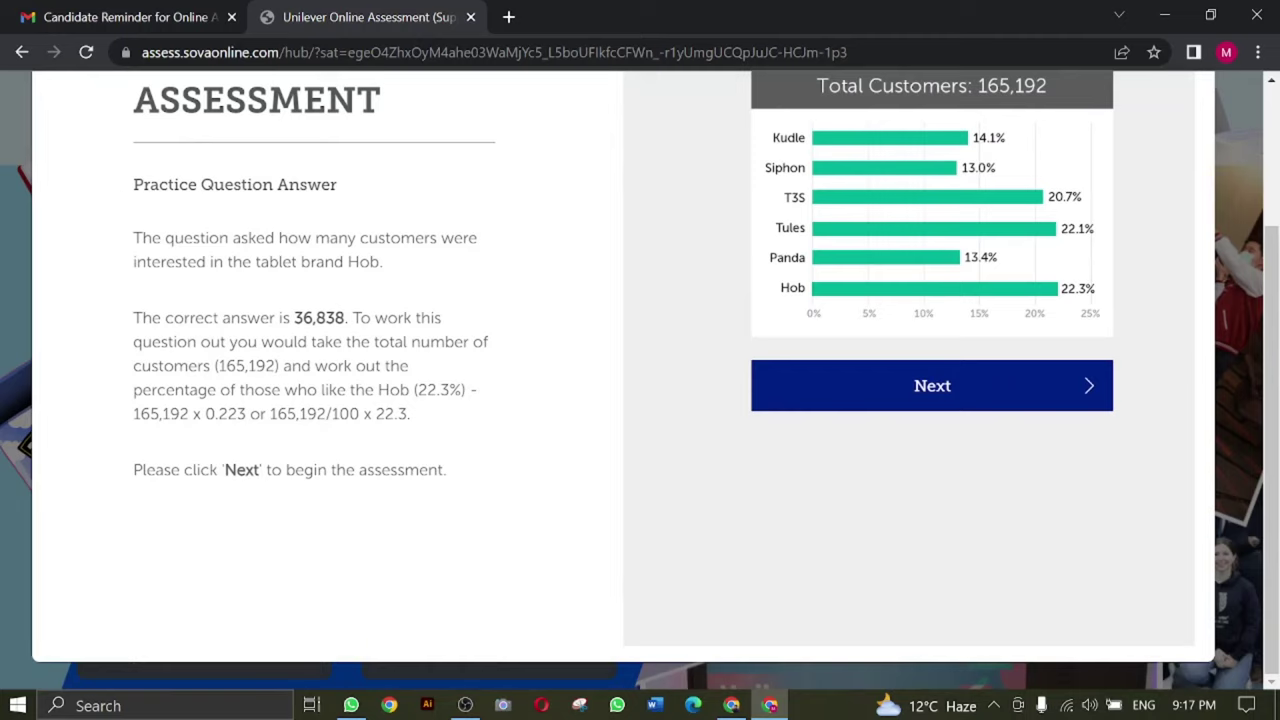
{"action": "left_click", "coordinate": [902, 388]}
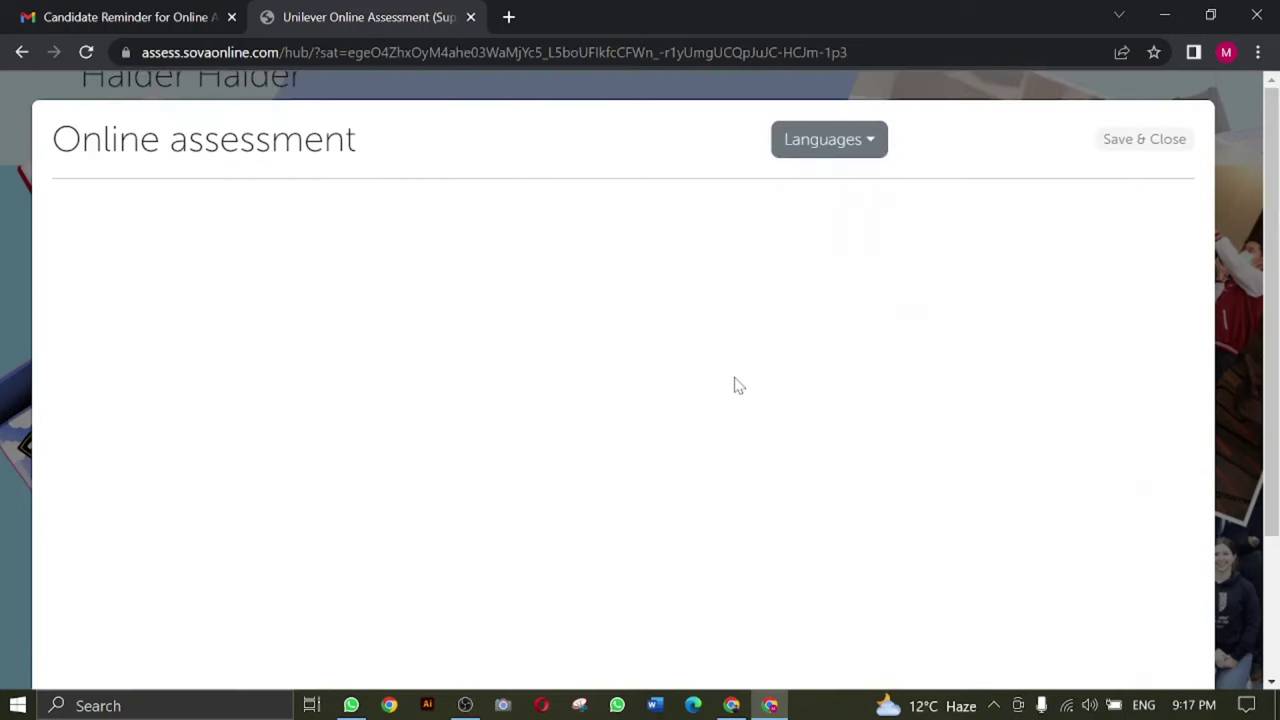
Answer the question on which sector shows the most stability across the years with Service and submit it
{"action": "scroll", "coordinate": [614, 388], "scroll_direction": "down", "scroll_amount": 2}
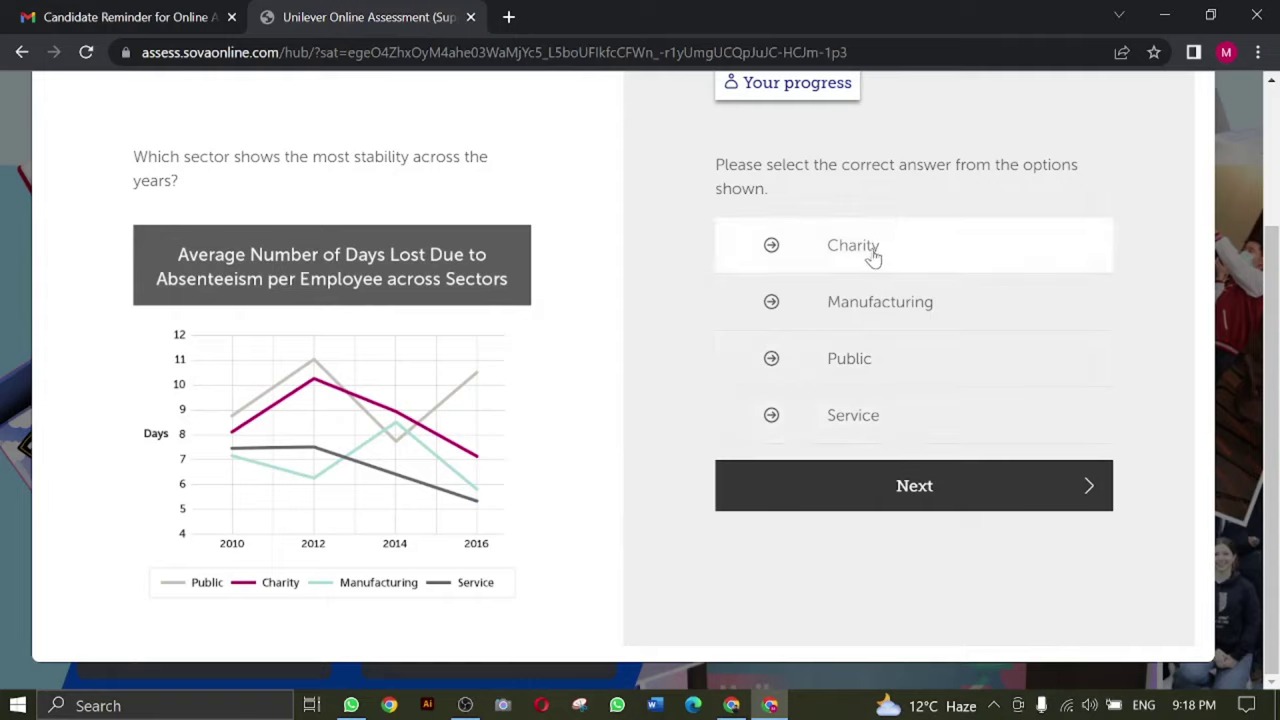
{"action": "left_click", "coordinate": [882, 407]}
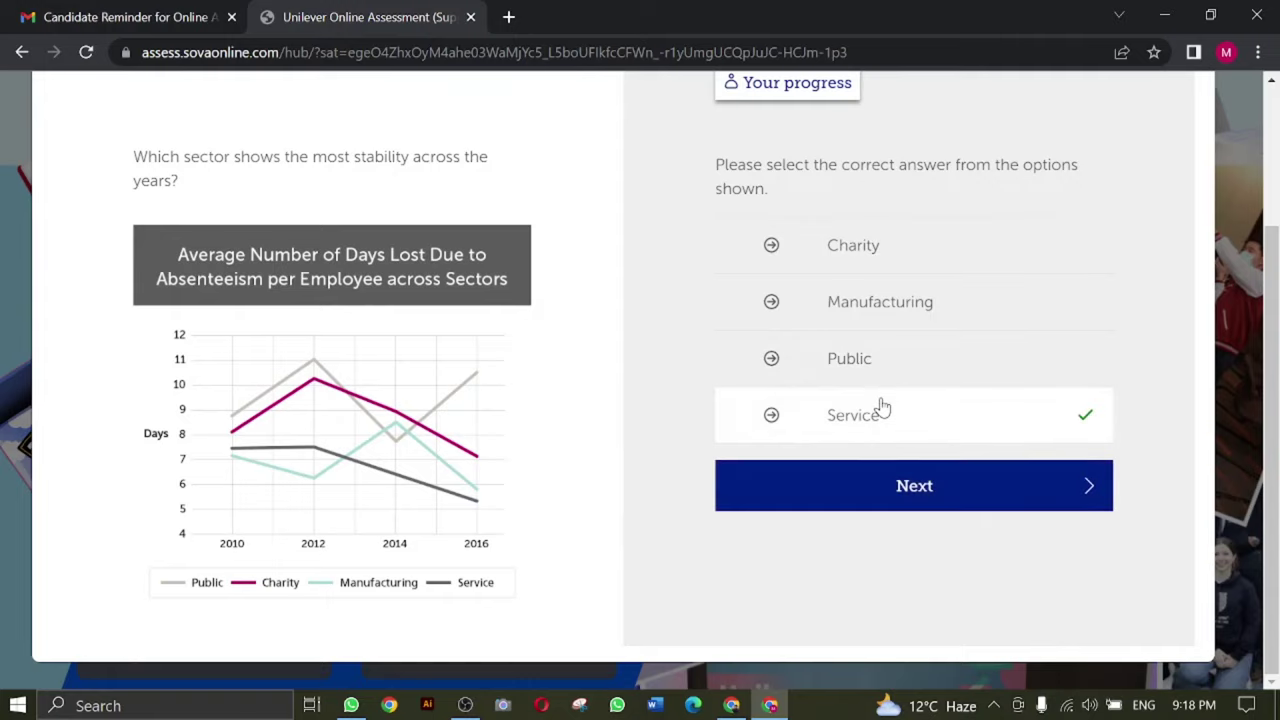
{"action": "left_click", "coordinate": [900, 478]}
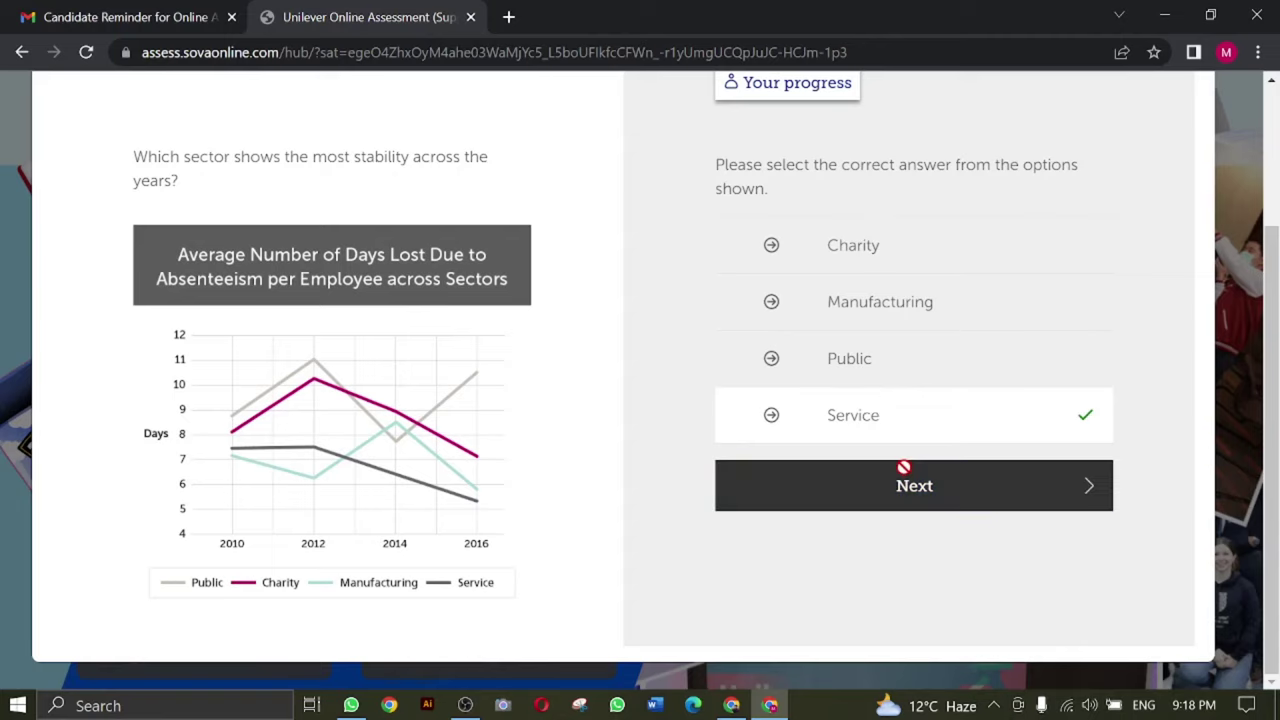